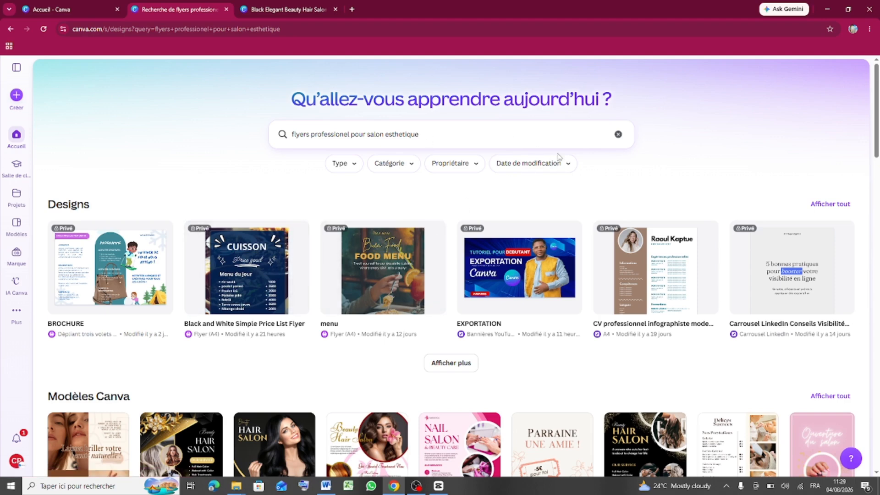
# - Replace the salon flyer search with the query 'CARTE DE VIISTE PROFESSIONELLE'
pyautogui.click(619, 135)
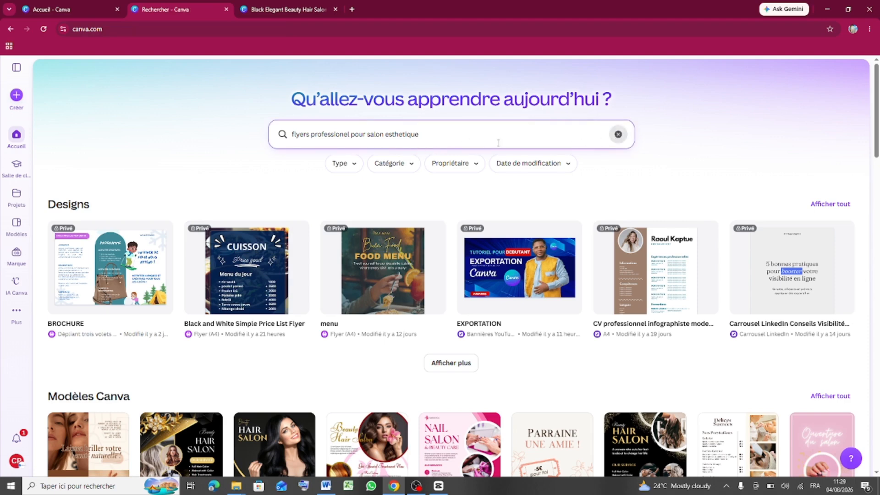
pyautogui.click(363, 142)
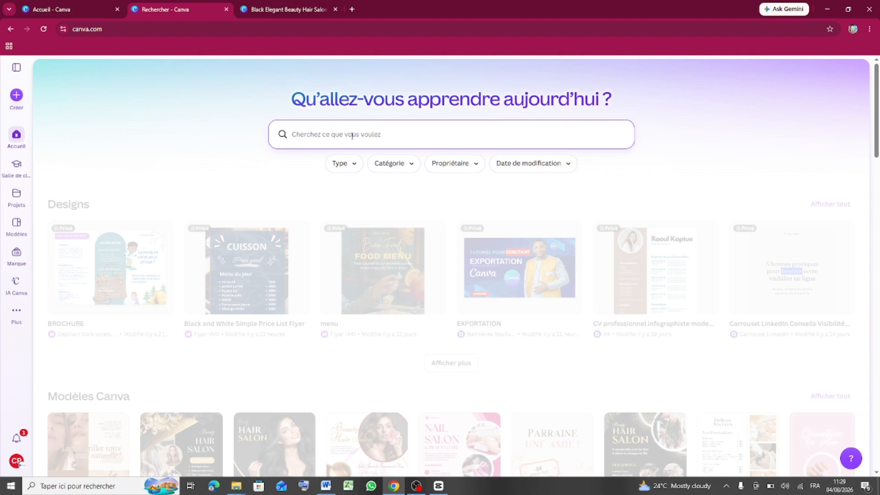
pyautogui.write('CAN')
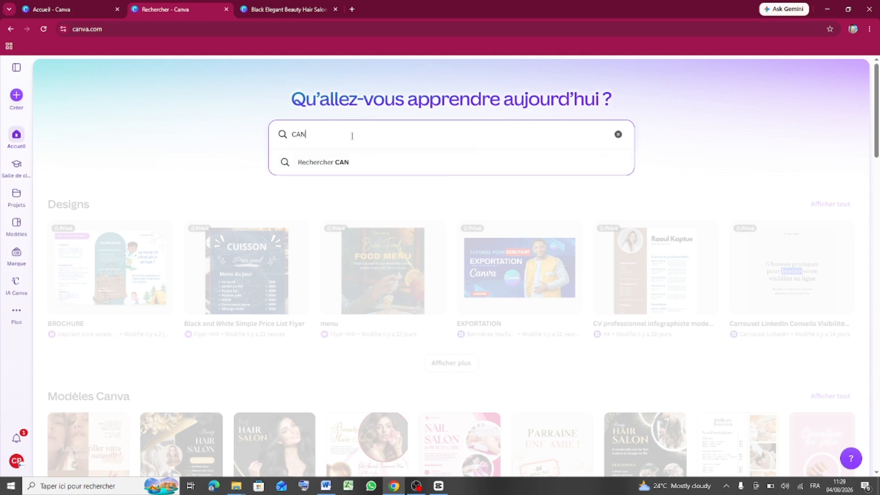
pyautogui.press('BackSpace')
pyautogui.write('CARTE DE VIISTE')
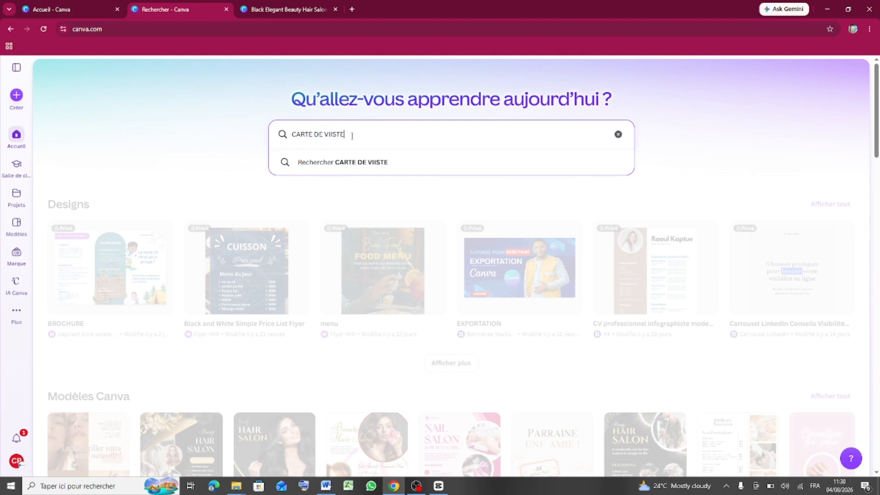
pyautogui.write(' PRO')
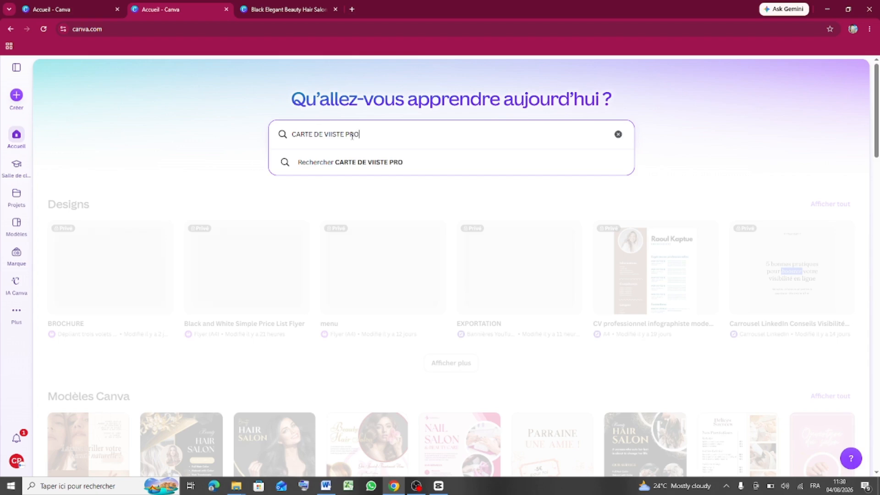
pyautogui.write('FESSIONEL')
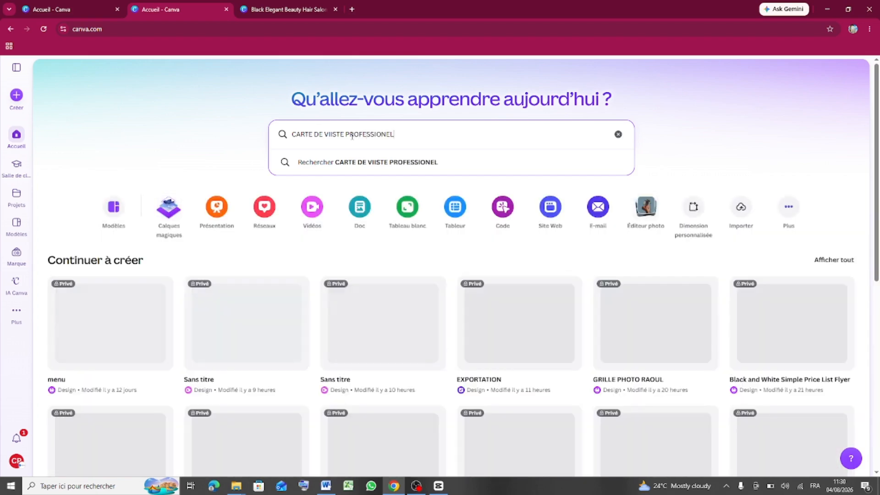
pyautogui.write('LE')
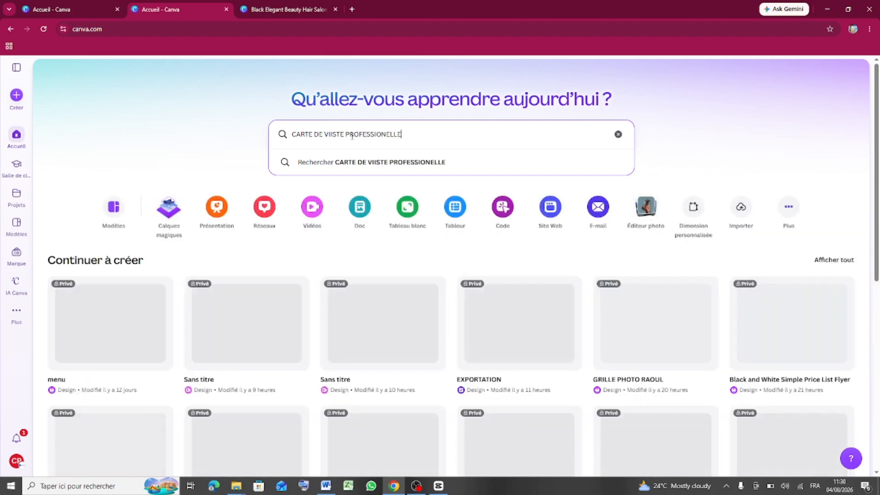
# - Run the 'CARTE DE VIISTE PROFESSIONELLE' search and scroll its results, which show Canva offline
pyautogui.click(477, 164)
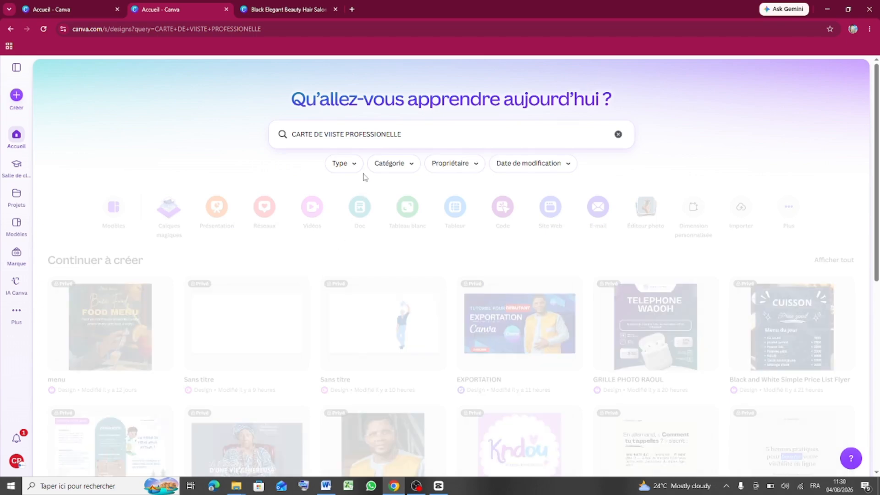
pyautogui.scroll(-5, 365, 345)
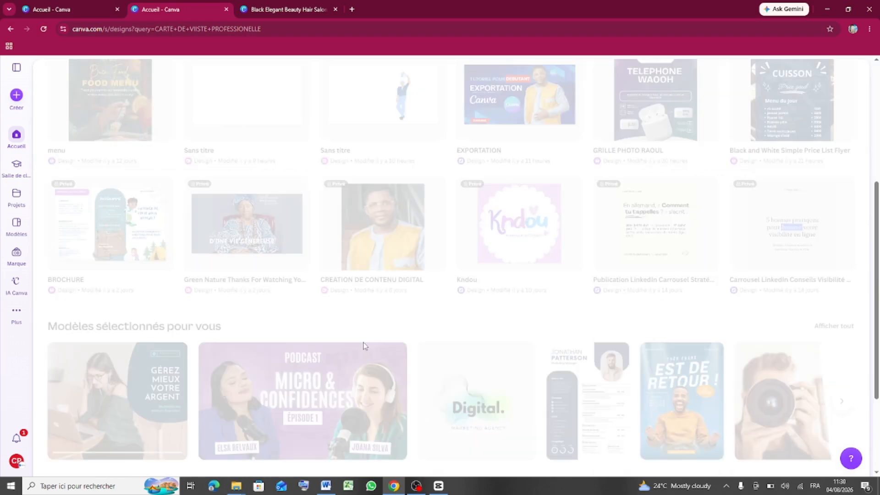
pyautogui.scroll(5, 364, 345)
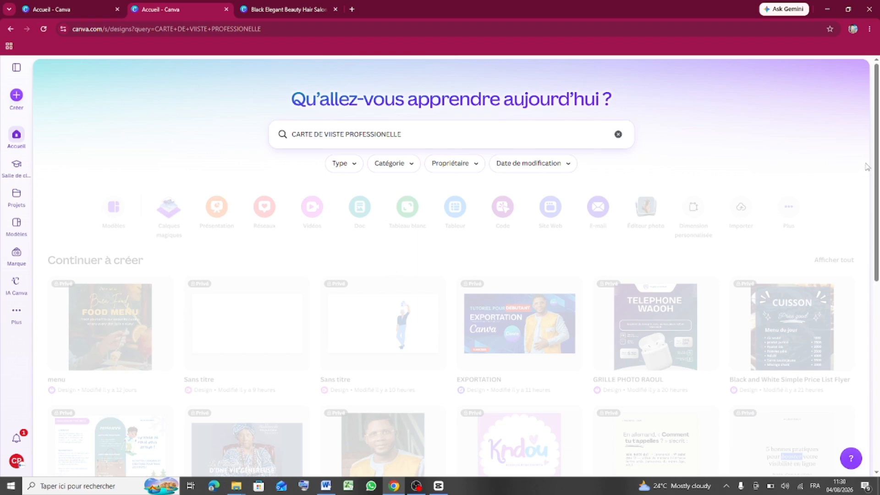
pyautogui.moveTo(876, 145); pyautogui.dragTo(878, 168)
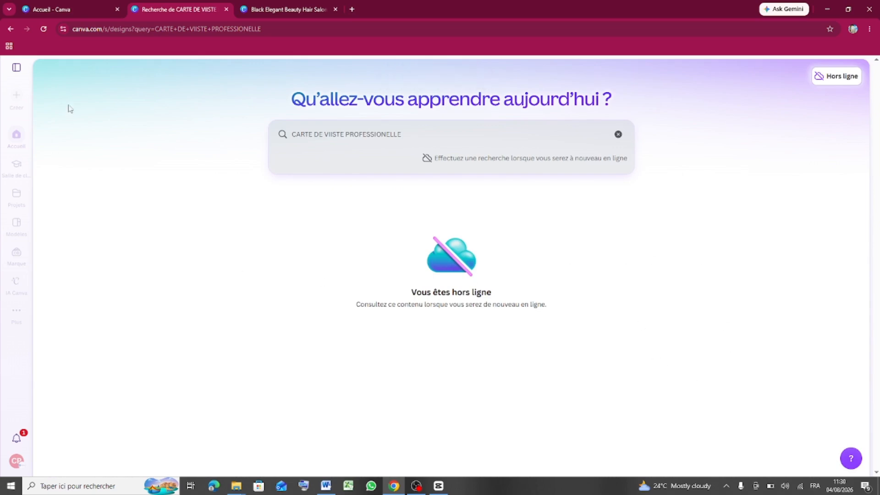
# - Reload the results page so business card templates appear under Modèles Canva
pyautogui.click(44, 29)
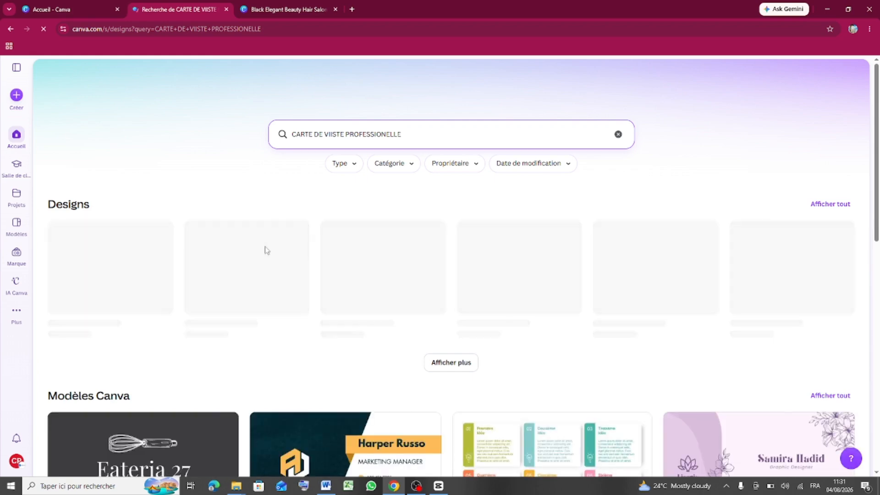
pyautogui.scroll(-5, 298, 292)
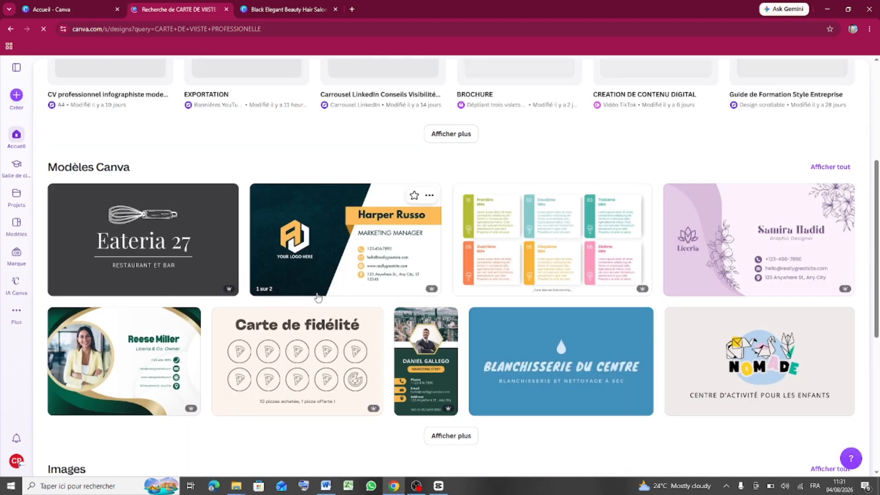
pyautogui.scroll(5, 321, 303)
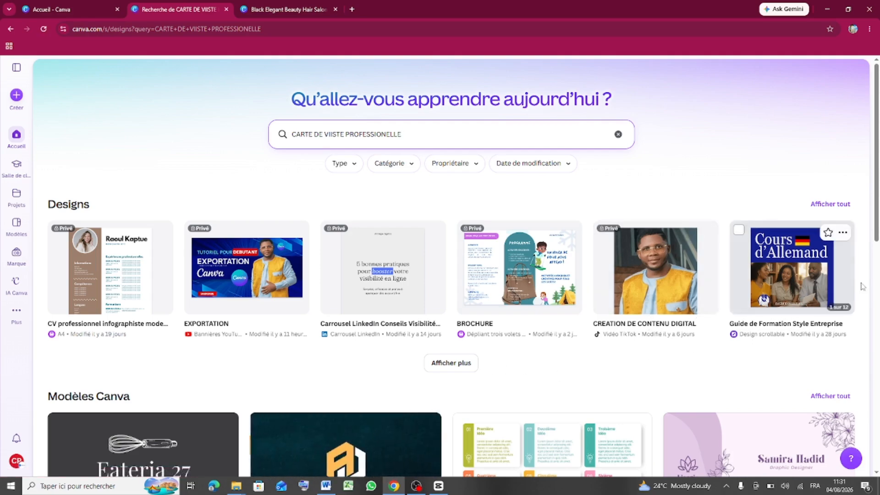
pyautogui.scroll(-2, 878, 249)
pyautogui.moveTo(878, 249); pyautogui.dragTo(875, 333)
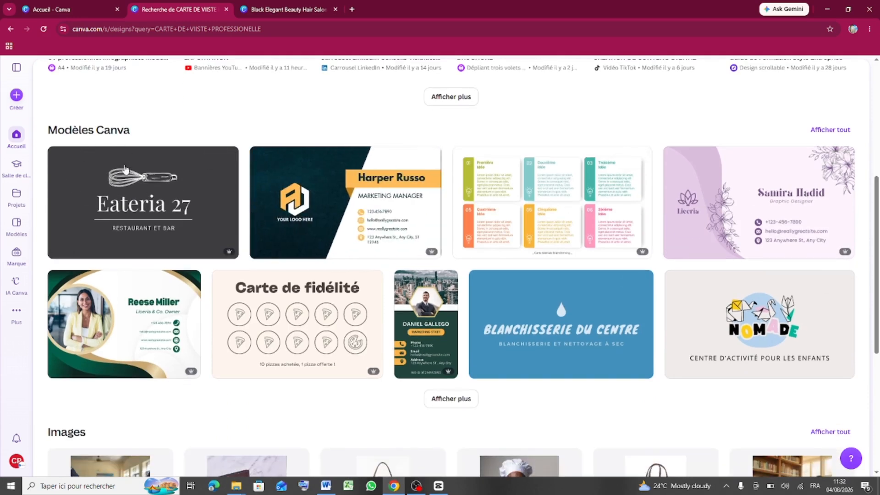
pyautogui.scroll(6, 379, 154)
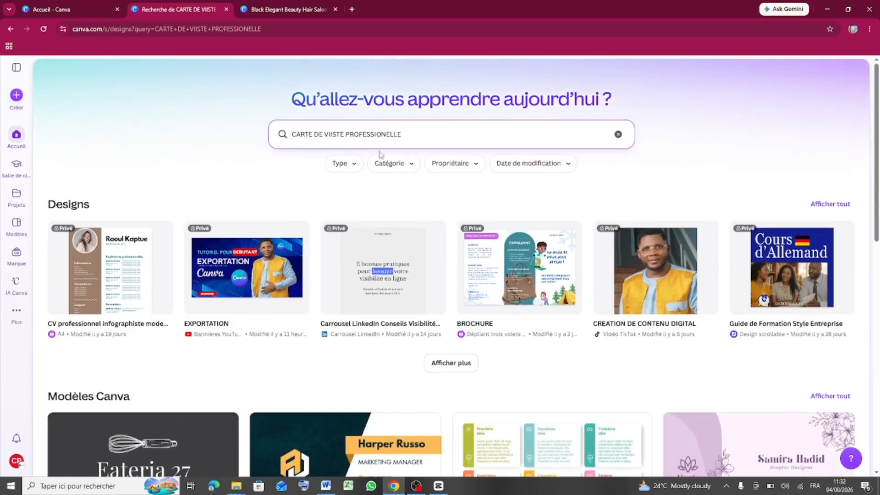
pyautogui.scroll(-10, 351, 182)
pyautogui.scroll(5, 329, 242)
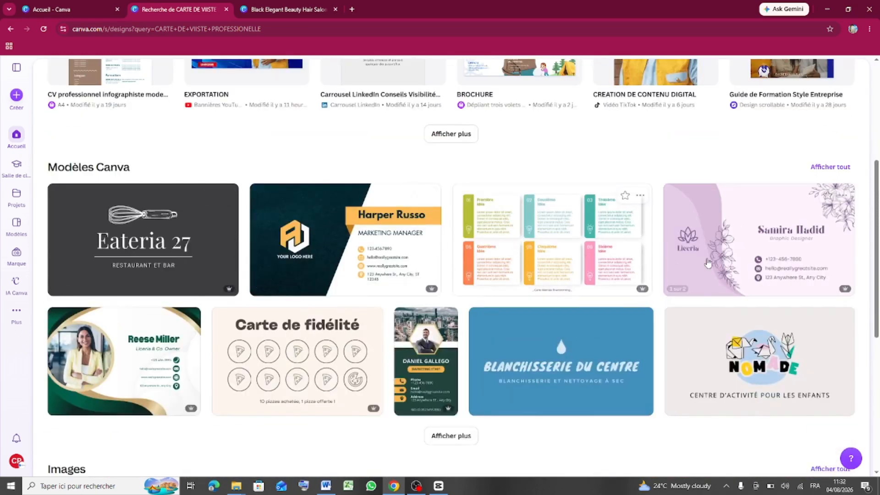
pyautogui.moveTo(875, 231); pyautogui.dragTo(875, 293)
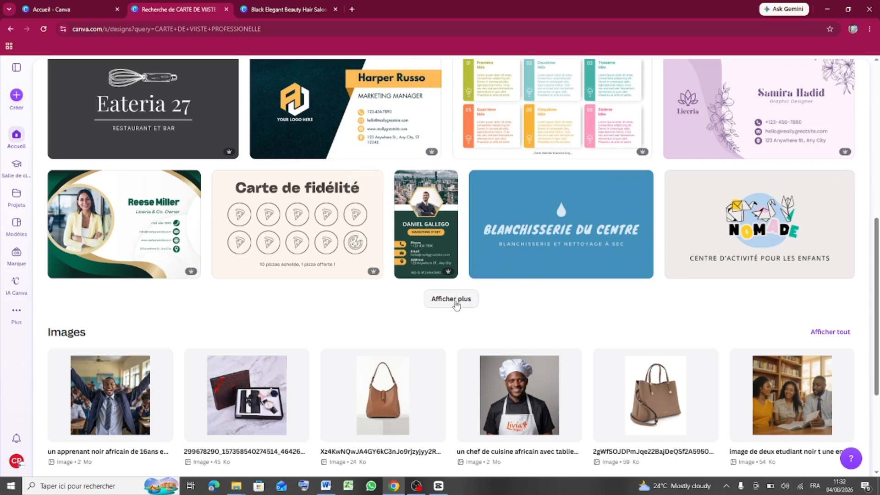
# - Expand the Designs results with 'Afficher plus' three times, scrolling down after each load
pyautogui.click(451, 298)
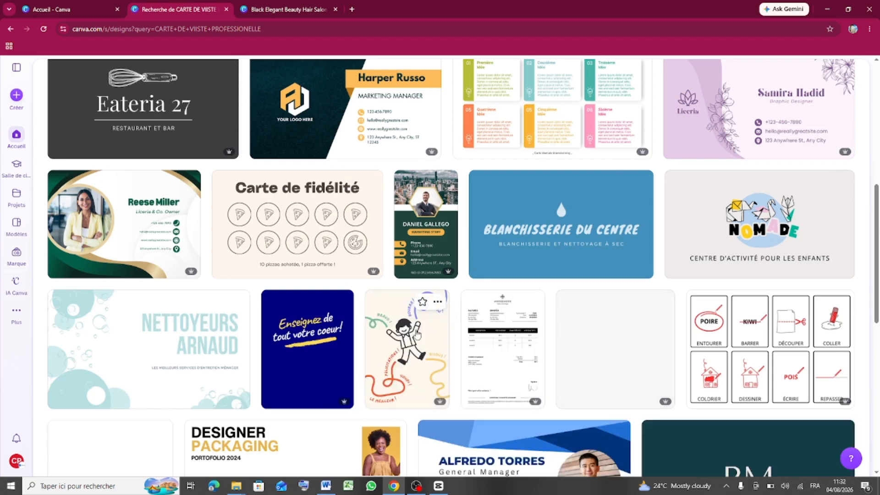
pyautogui.scroll(-5, 736, 355)
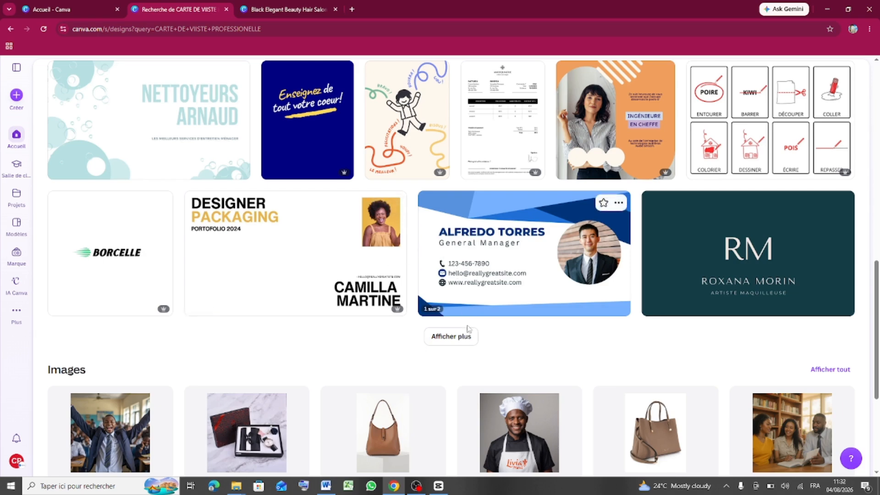
pyautogui.click(451, 337)
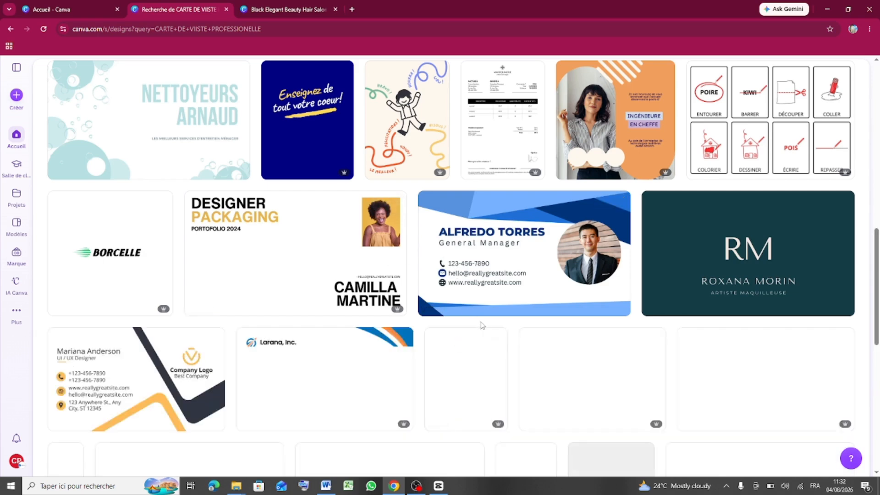
pyautogui.scroll(-5, 479, 326)
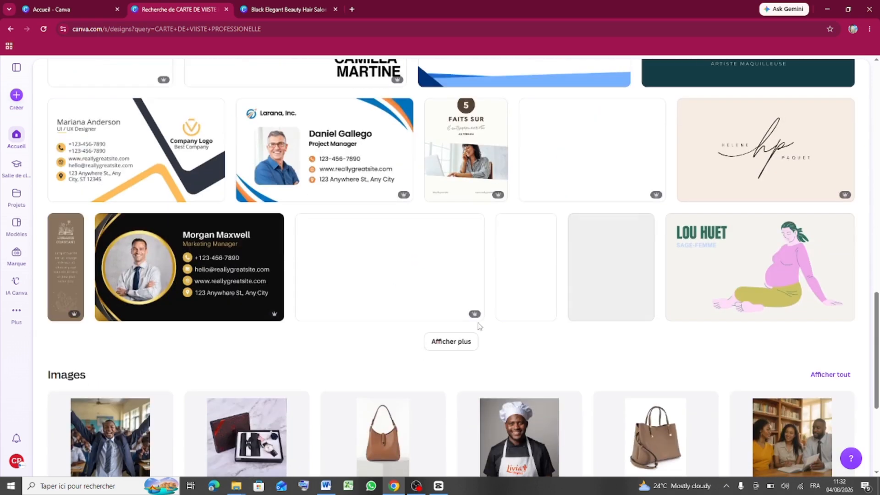
pyautogui.scroll(5, 483, 312)
pyautogui.scroll(-5, 489, 298)
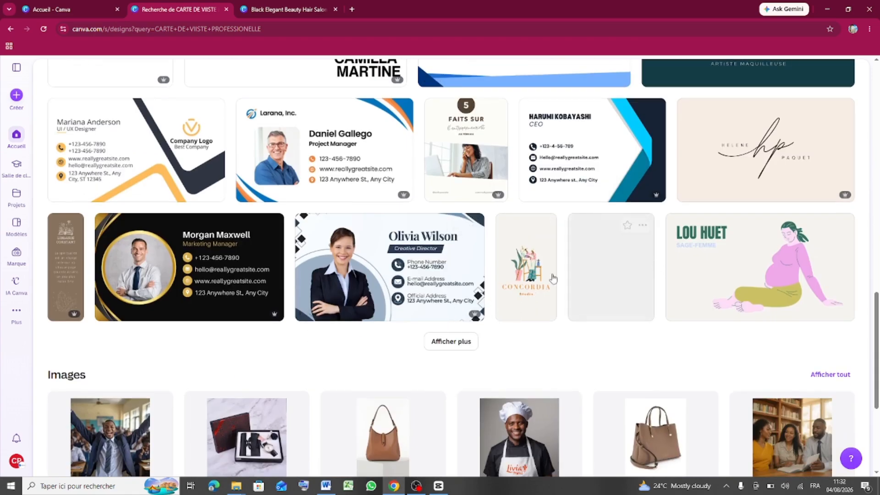
pyautogui.click(456, 345)
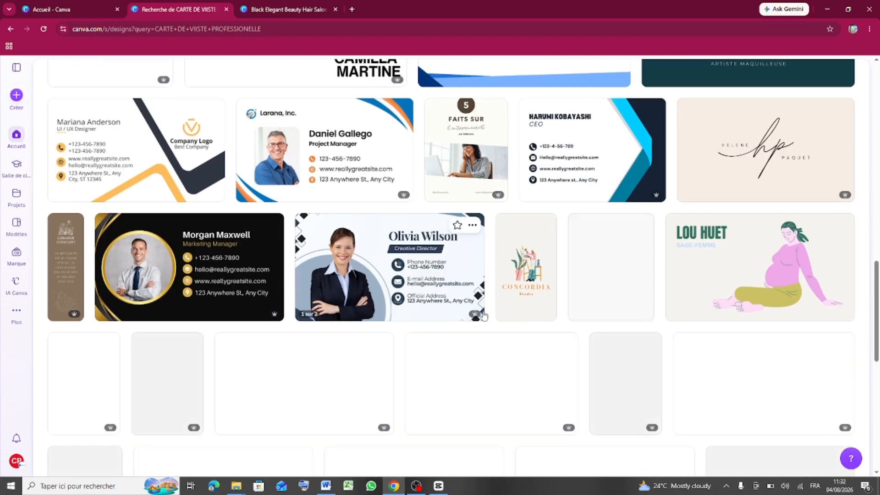
pyautogui.scroll(-5, 484, 315)
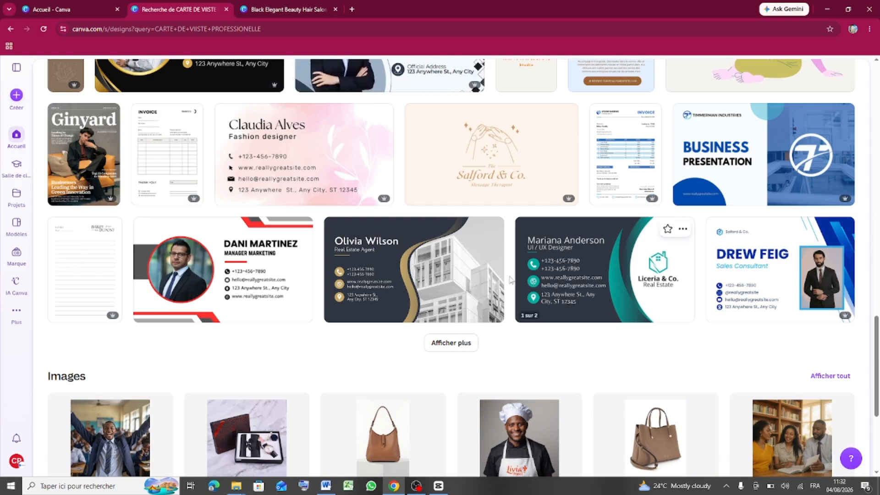
# - Keep expanding the results until designs like Borcelle, Harper Russo and Salford & Co. appear
pyautogui.click(453, 344)
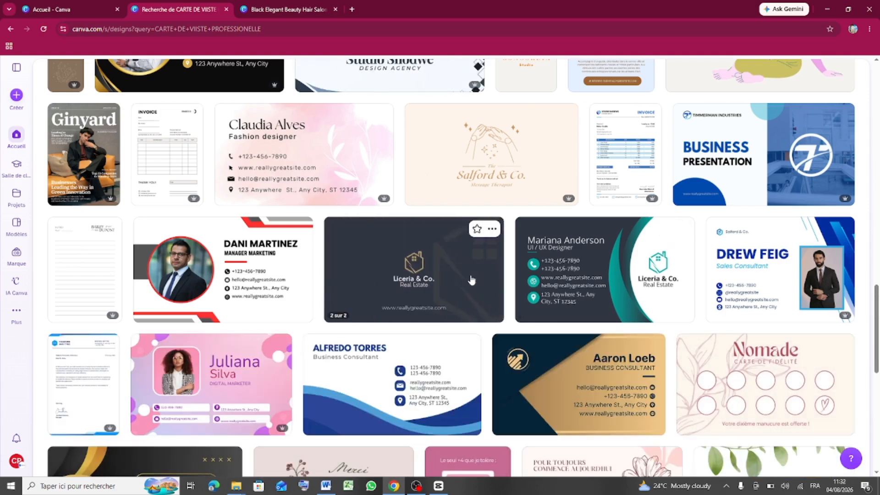
pyautogui.scroll(-5, 471, 280)
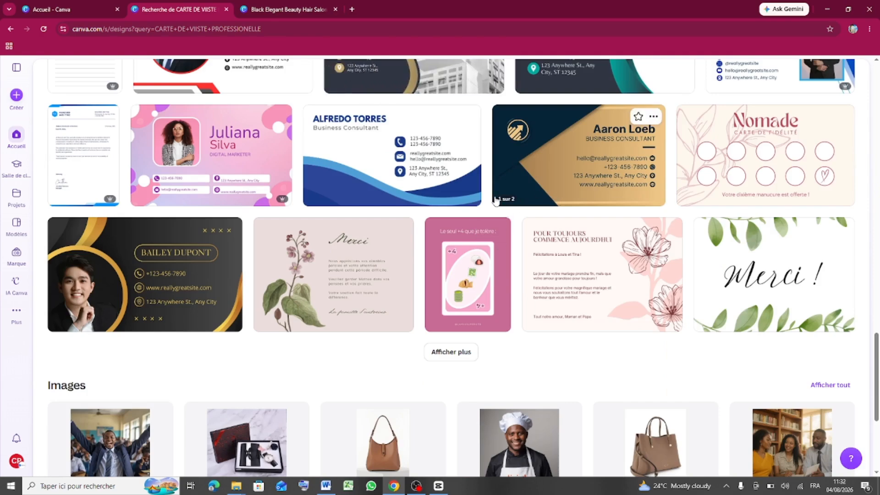
pyautogui.click(460, 352)
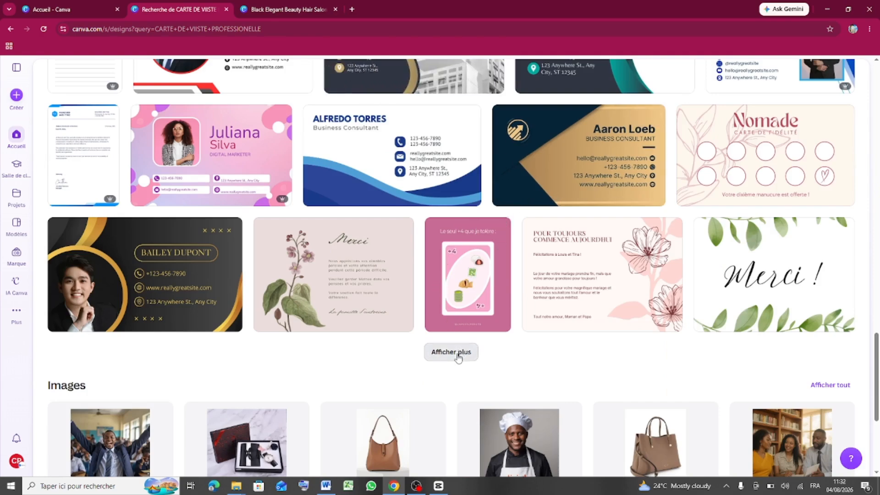
pyautogui.scroll(-5, 453, 303)
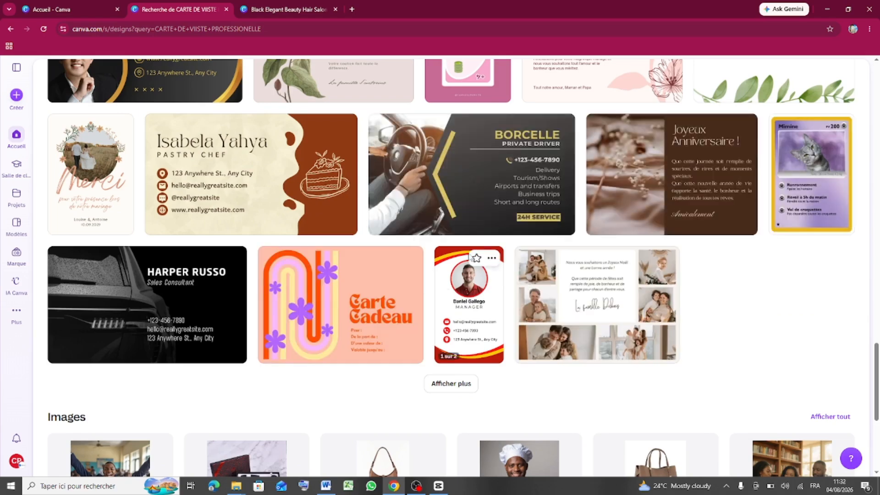
pyautogui.scroll(-5, 481, 275)
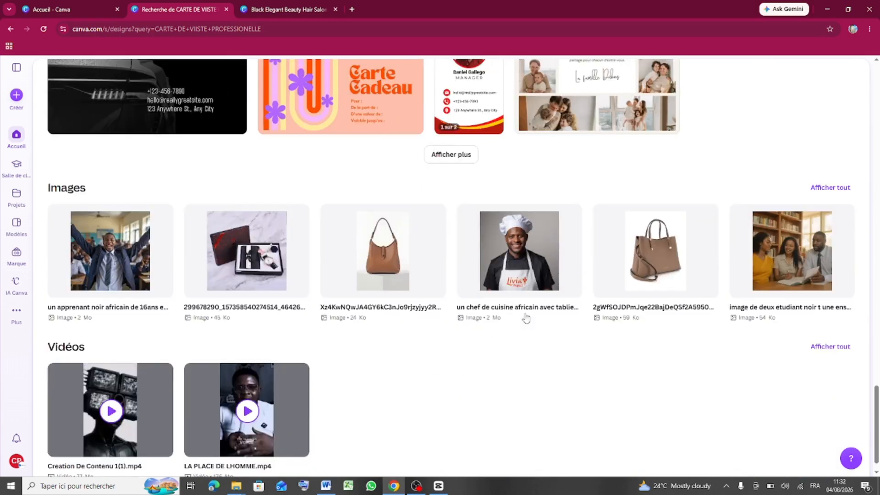
pyautogui.scroll(1, 413, 260)
pyautogui.scroll(3, 413, 261)
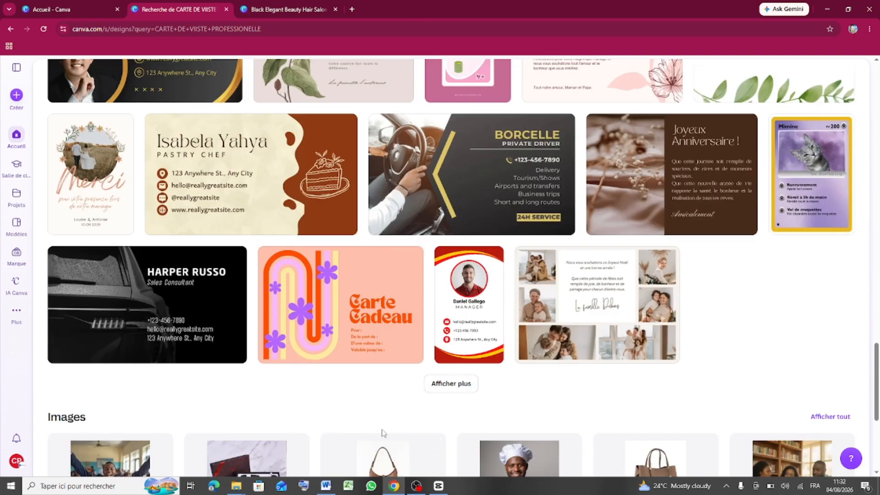
pyautogui.scroll(-5, 384, 433)
pyautogui.click(451, 158)
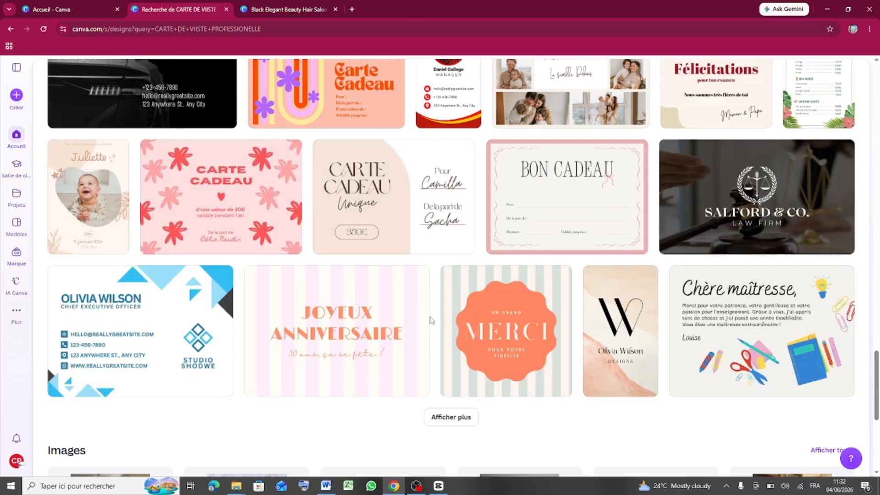
pyautogui.scroll(-5, 431, 321)
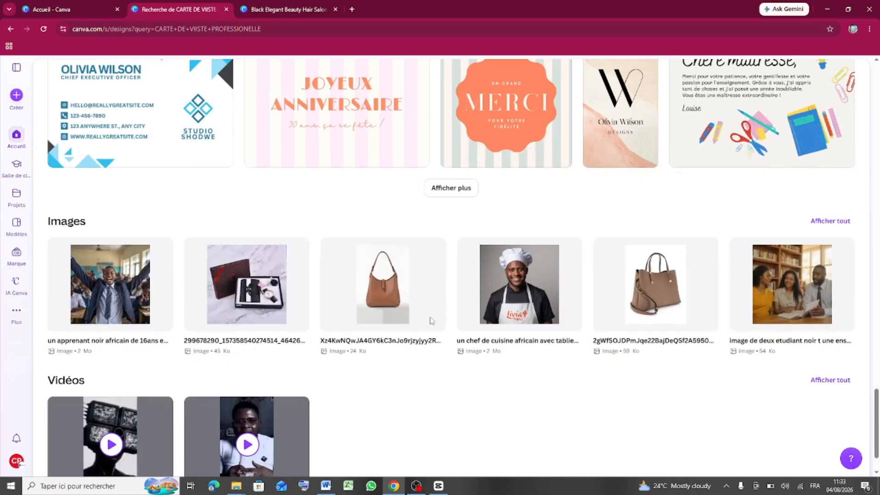
# - Load six more batches of business card templates with 'Afficher plus'
pyautogui.click(441, 190)
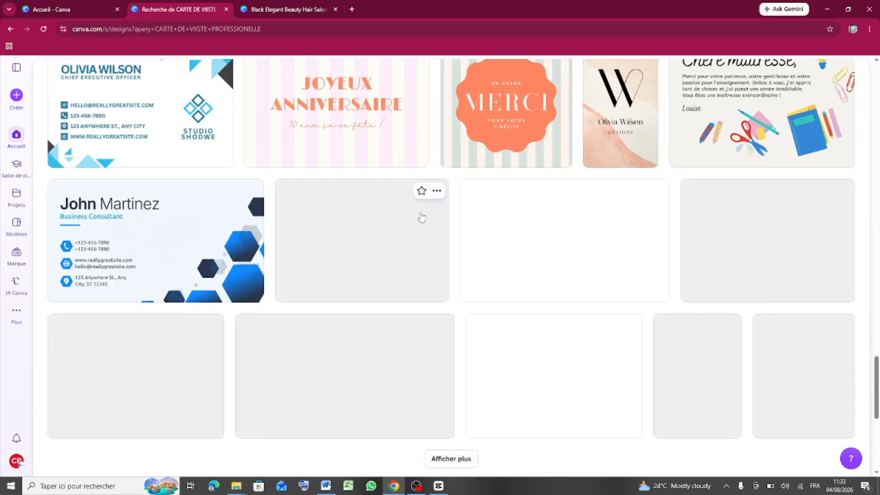
pyautogui.scroll(-5, 417, 224)
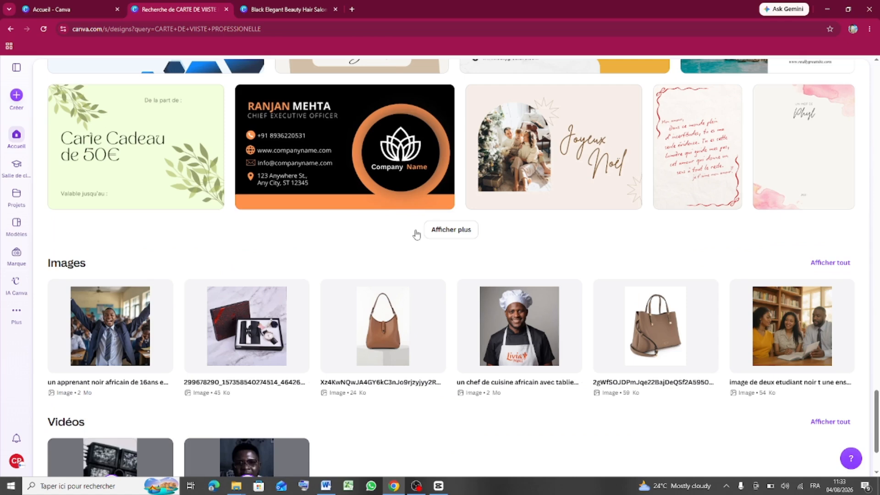
pyautogui.click(457, 231)
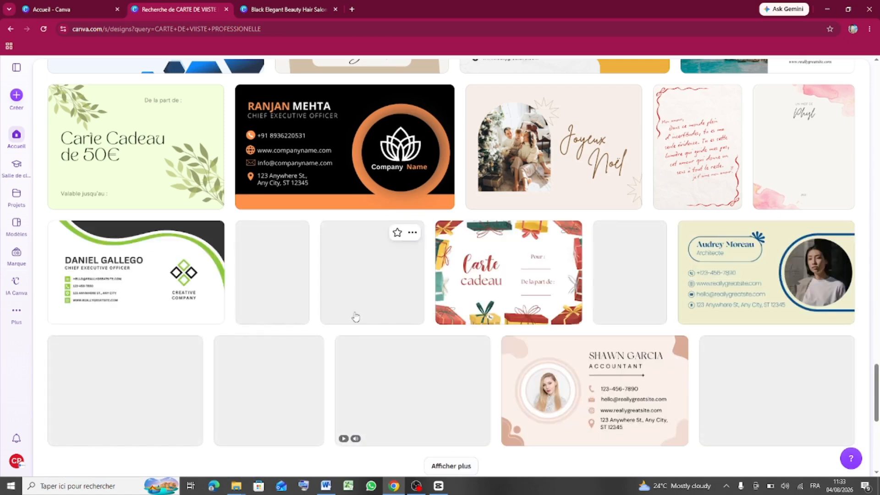
pyautogui.scroll(-5, 386, 311)
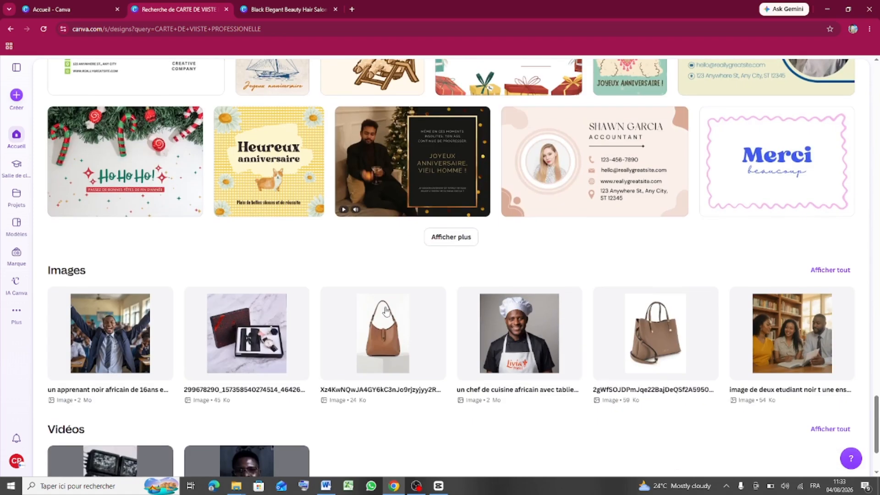
pyautogui.click(445, 238)
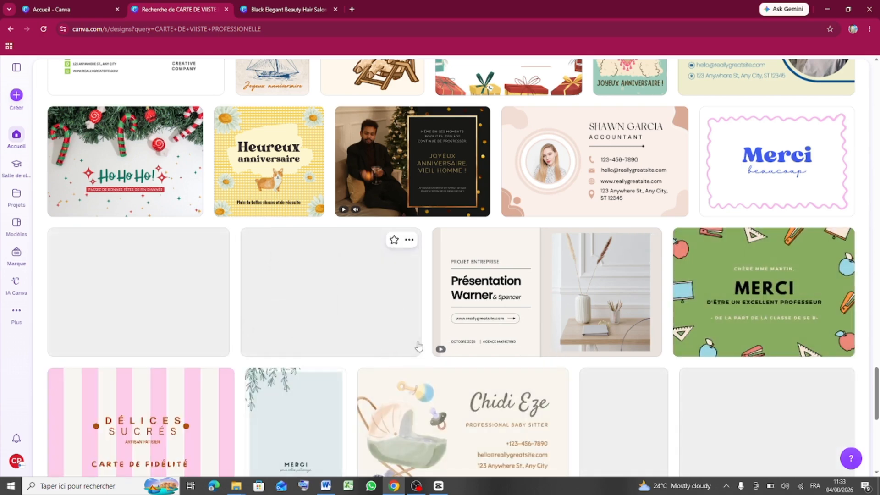
pyautogui.scroll(-5, 614, 275)
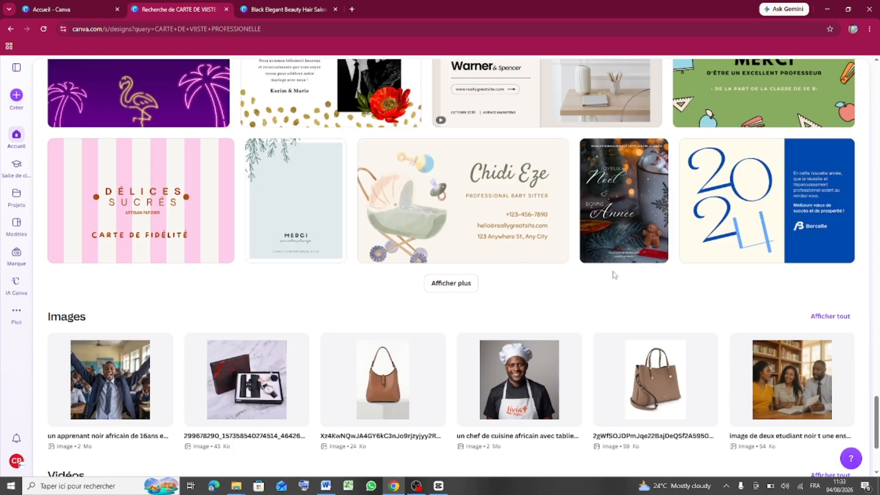
pyautogui.click(464, 285)
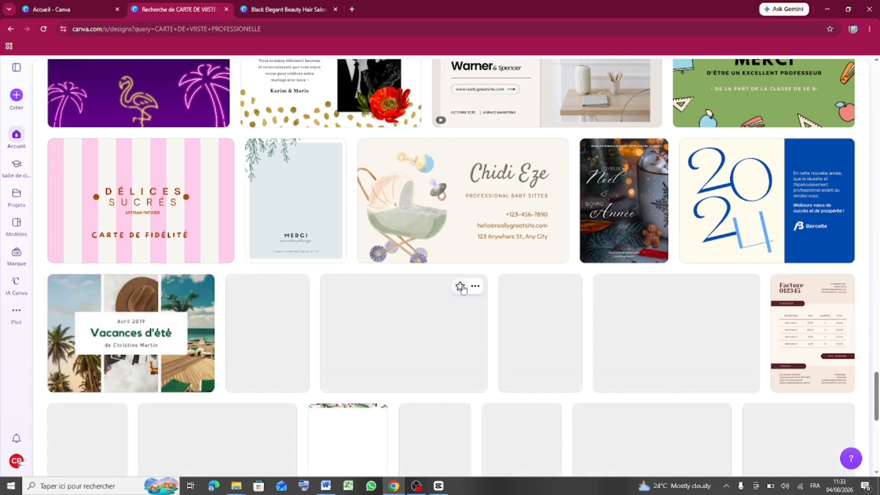
pyautogui.scroll(-5, 464, 297)
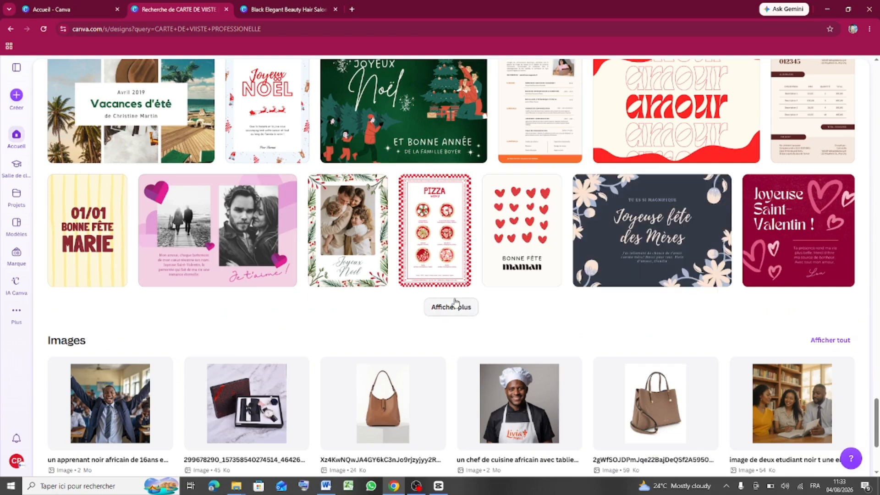
pyautogui.click(452, 307)
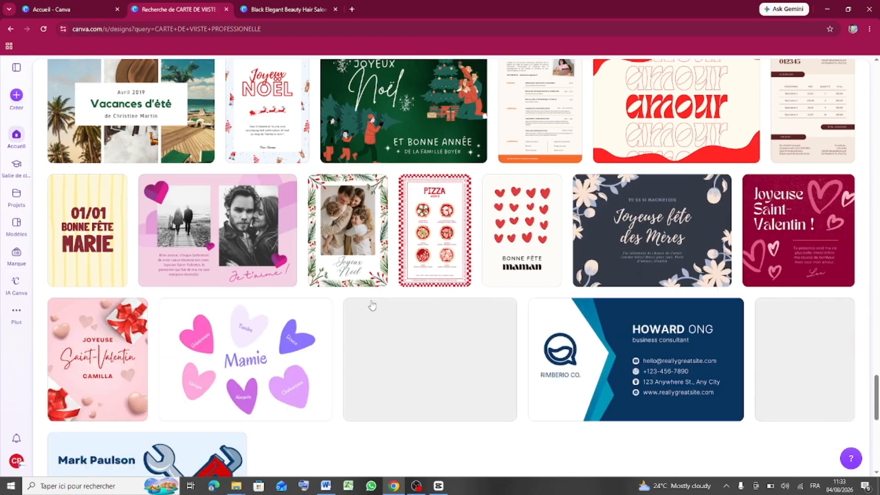
pyautogui.scroll(-5, 426, 337)
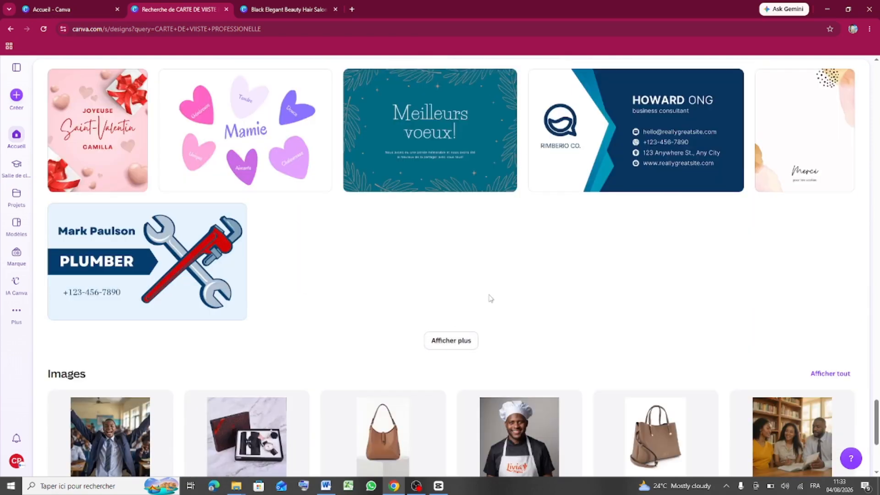
pyautogui.click(467, 344)
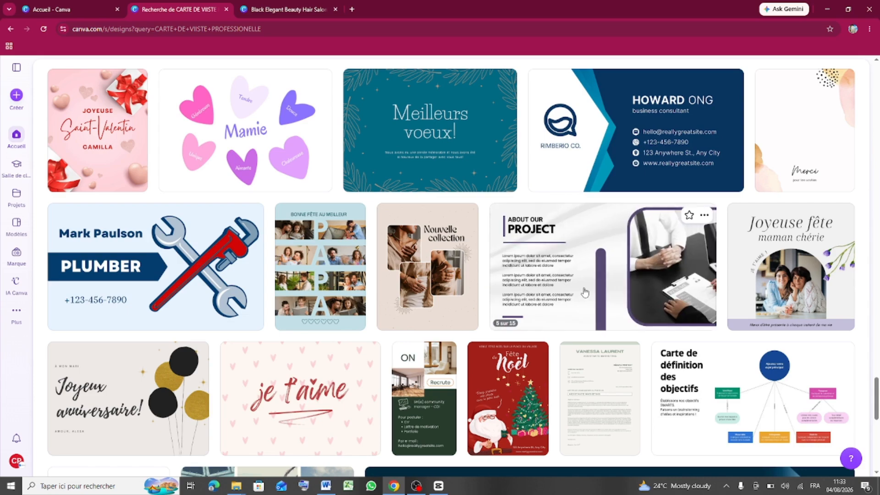
# - Open the preview of the Business Presentation template
pyautogui.scroll(-5, 506, 335)
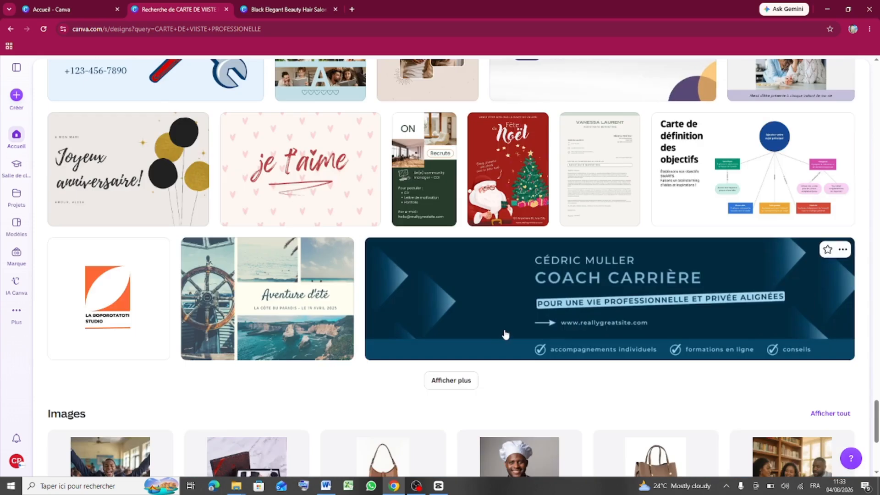
pyautogui.scroll(5, 598, 332)
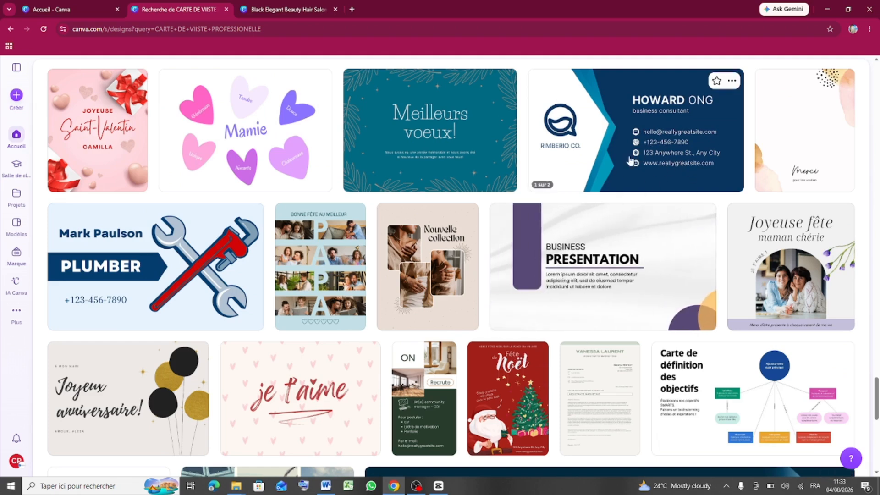
pyautogui.click(587, 267)
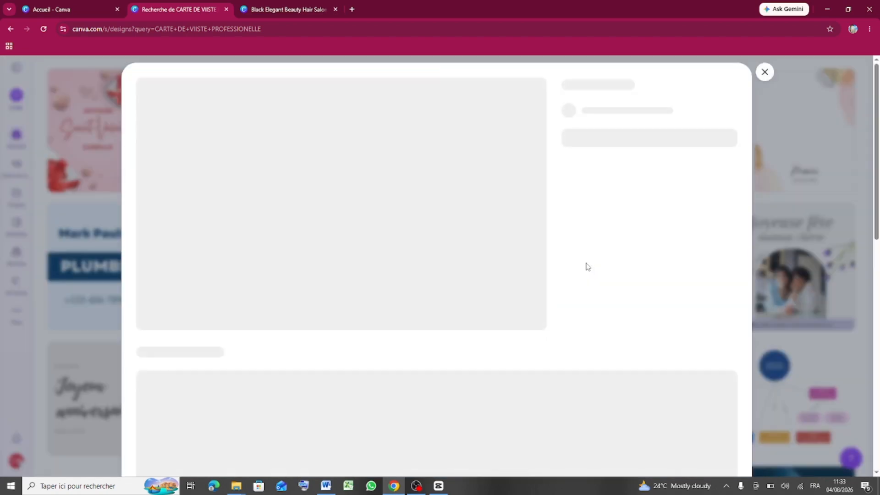
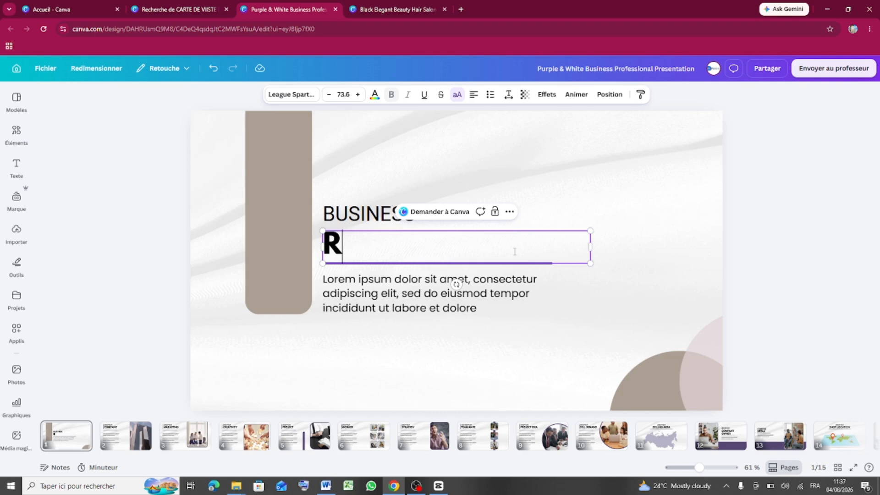
# - Finish typing the person's full name into the heading under BUSINESS
pyautogui.write('KAPTUE')
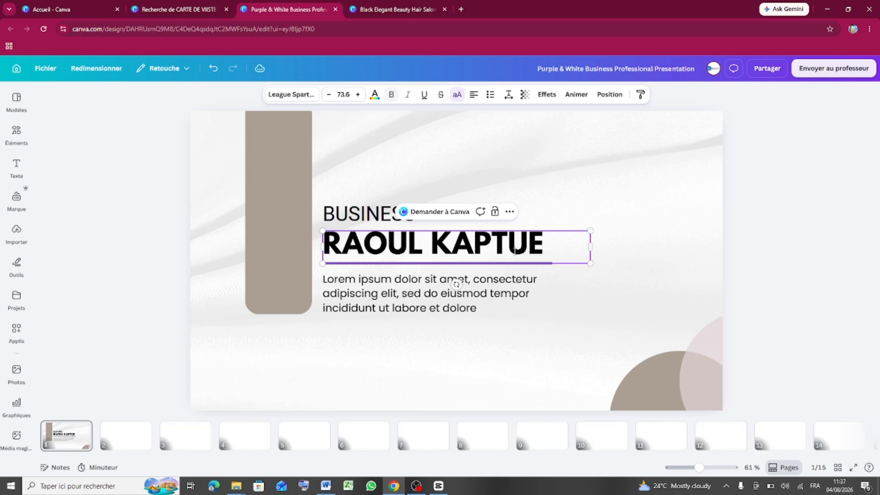
pyautogui.click(608, 277)
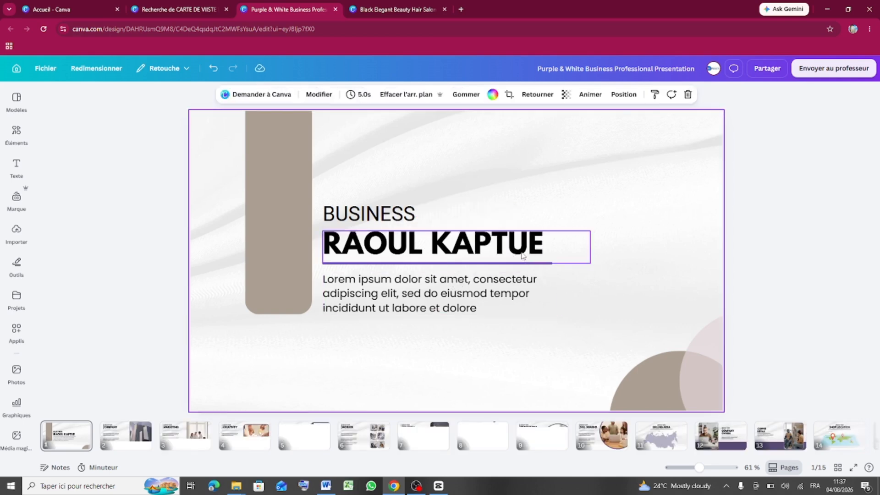
pyautogui.click(459, 245)
# - Switch the name heading from all capitals to title case
pyautogui.click(298, 94)
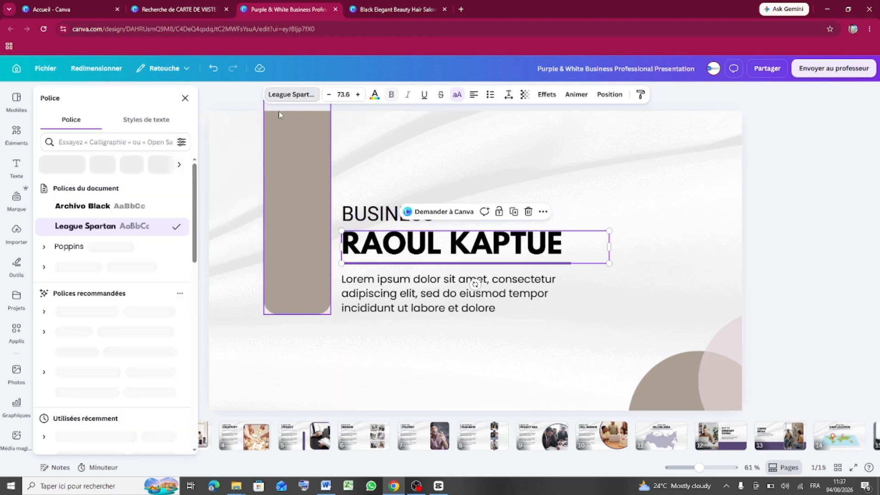
pyautogui.click(459, 96)
pyautogui.click(458, 96)
pyautogui.click(458, 96)
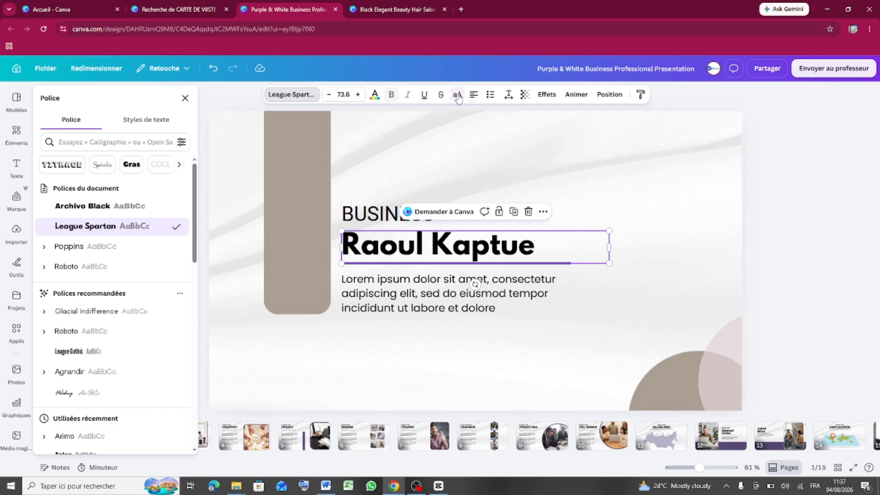
pyautogui.click(636, 210)
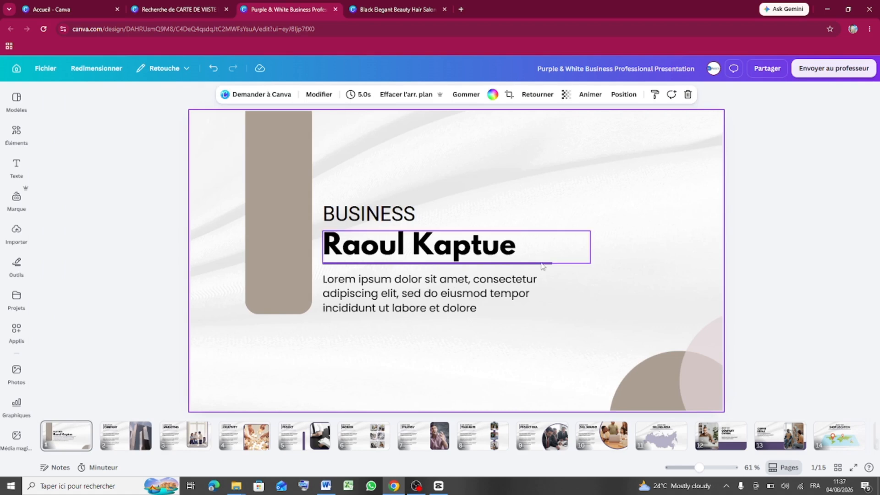
pyautogui.click(635, 222)
pyautogui.click(426, 288)
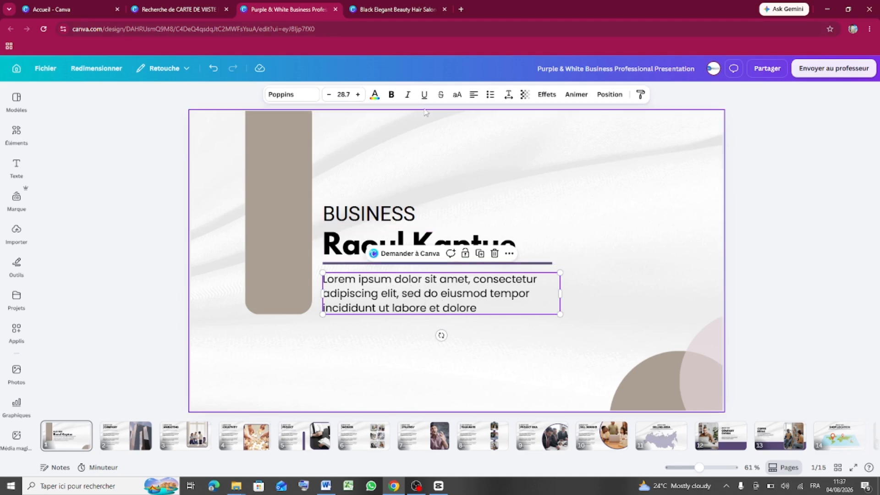
# - Open a new Chrome tab and go to ChatGPT via the 'chatgpt' suggestion
pyautogui.click(461, 10)
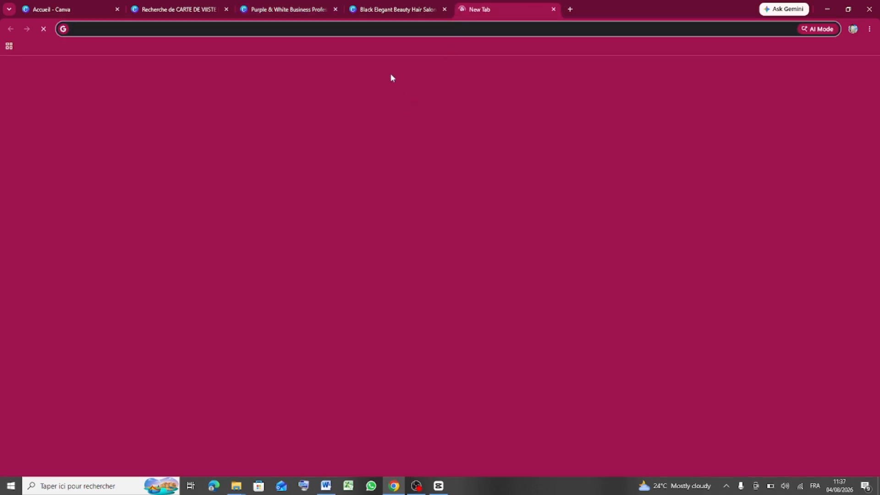
pyautogui.click(381, 185)
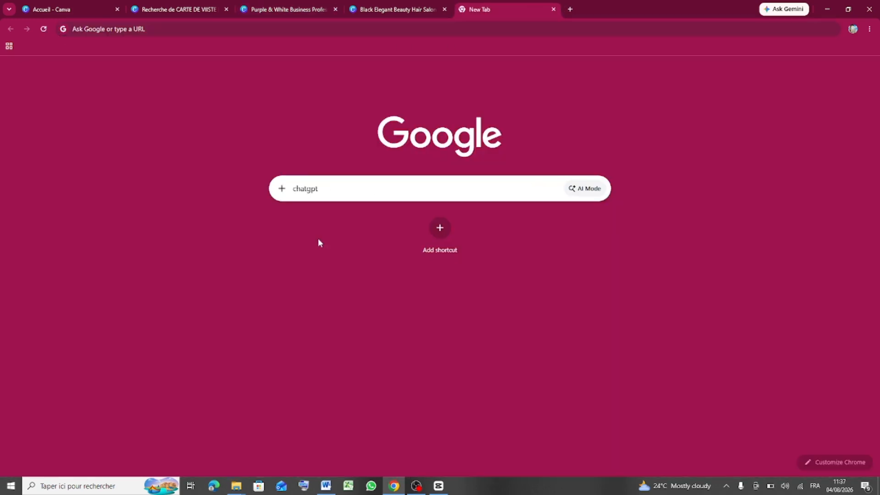
pyautogui.click(314, 238)
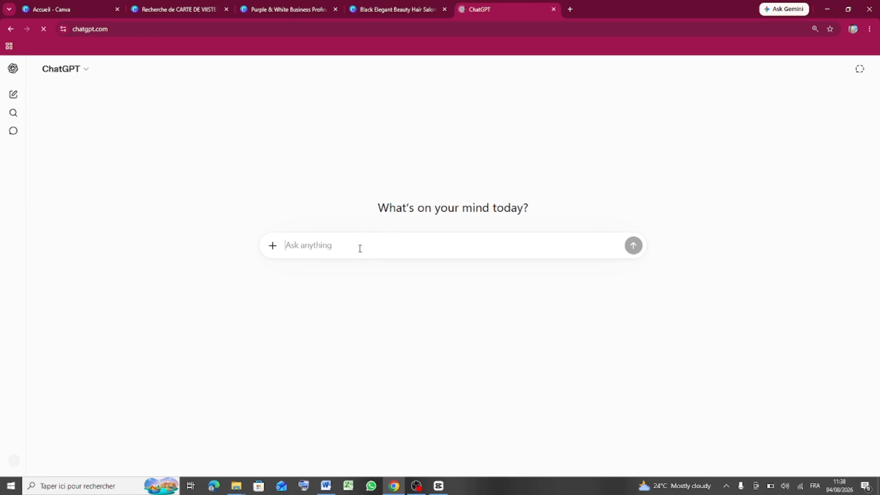
# - Ask ChatGPT for a brief brand designer and personal branding tutor bio, then a two-line version
pyautogui.write('je ')
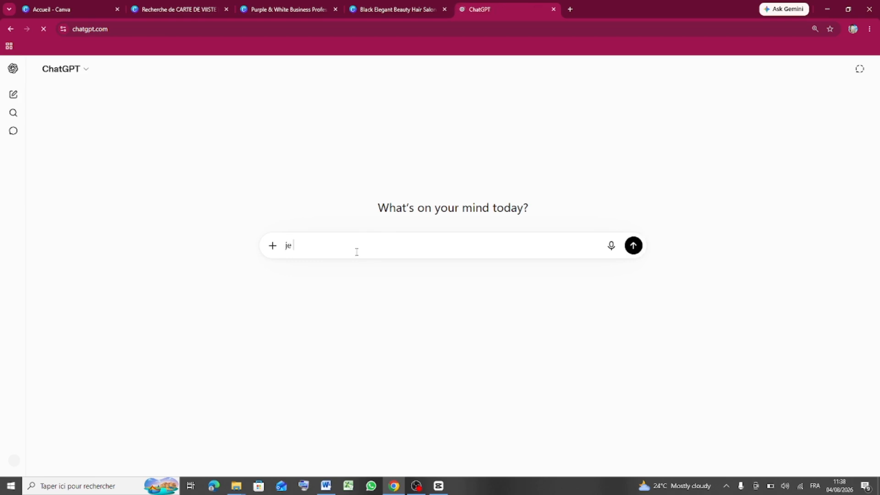
pyautogui.write('generer ')
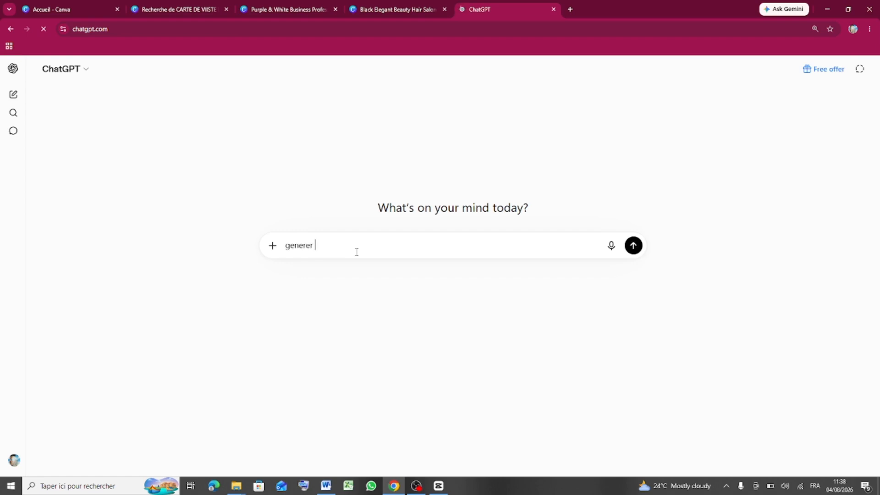
pyautogui.write('un texte de presentation bref')
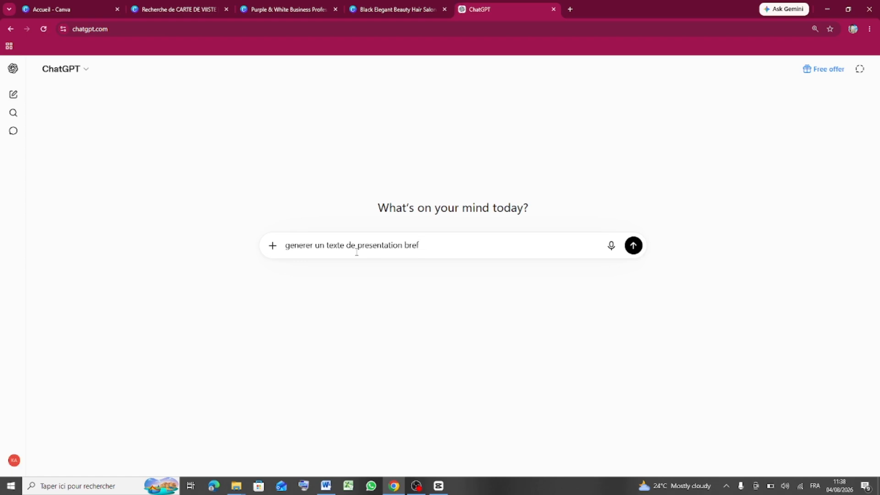
pyautogui.write('. je suis brand designer')
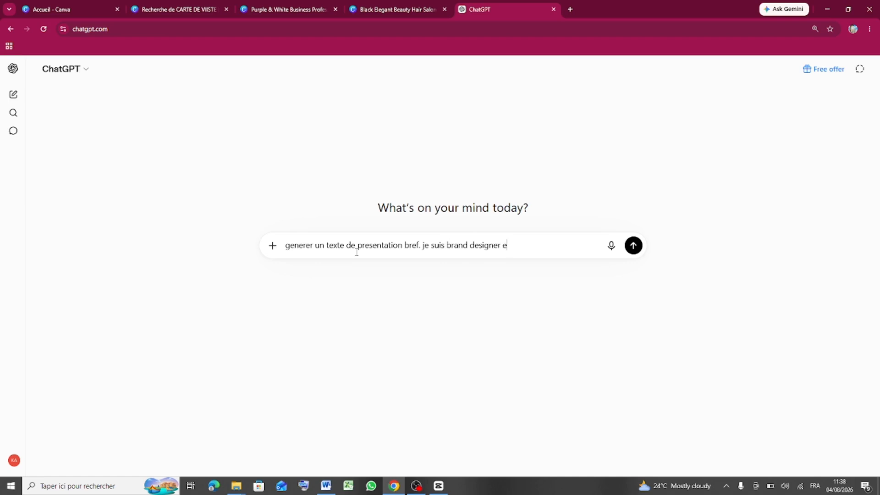
pyautogui.write('et personal branding tutor')
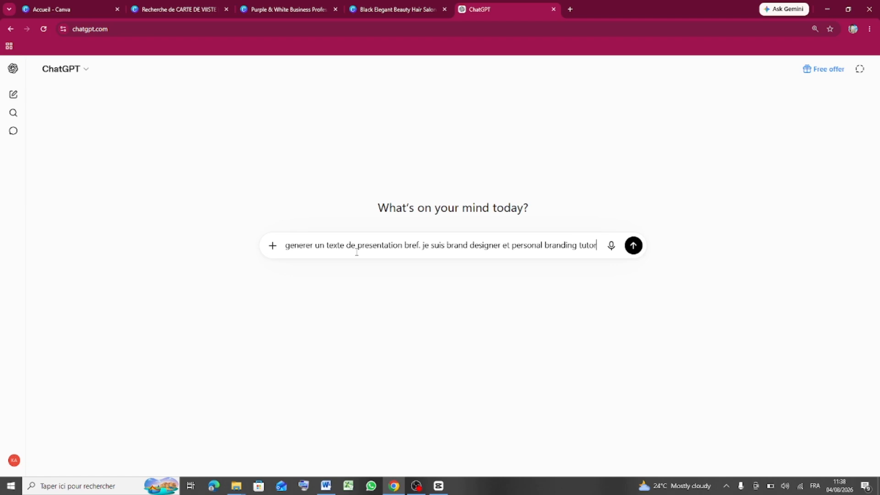
pyautogui.click(633, 246)
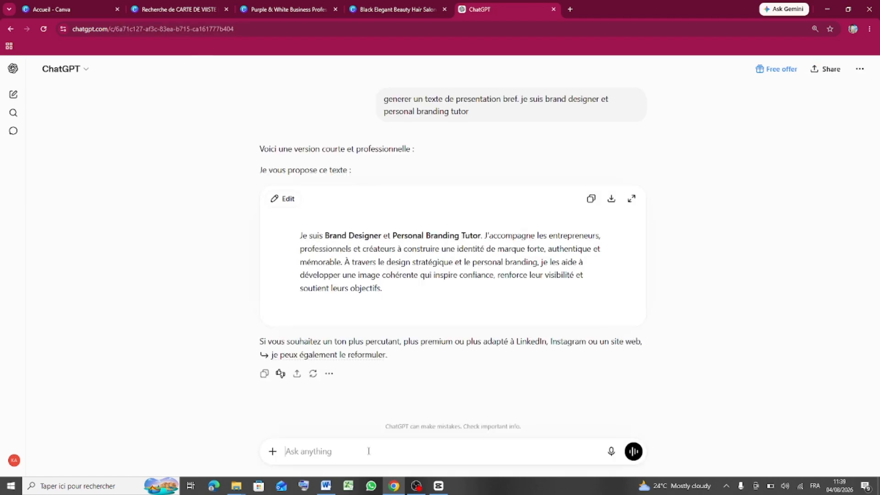
pyautogui.write('un peu plus bre')
pyautogui.write('f. 2')
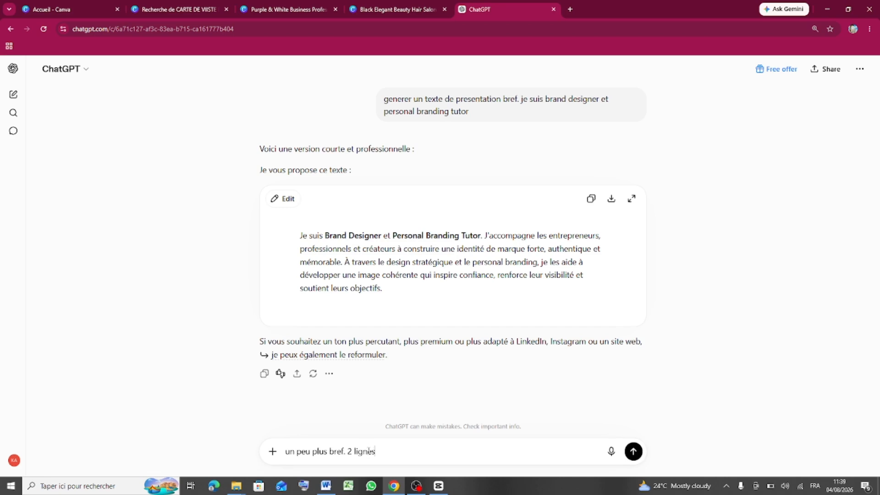
pyautogui.write(' lignes')
pyautogui.press('Return')
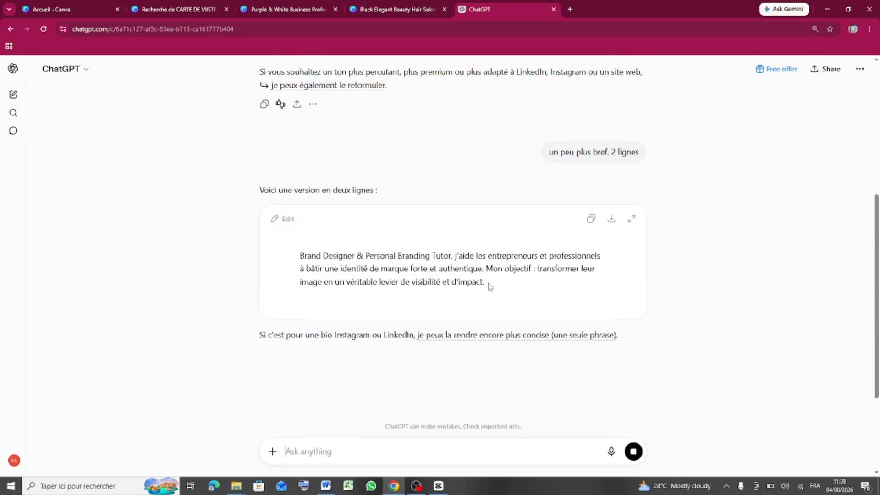
# - Copy the reply's first sentence and select the Lorem ipsum body text in Canva
pyautogui.moveTo(348, 268); pyautogui.dragTo(485, 282)
pyautogui.click(300, 255)
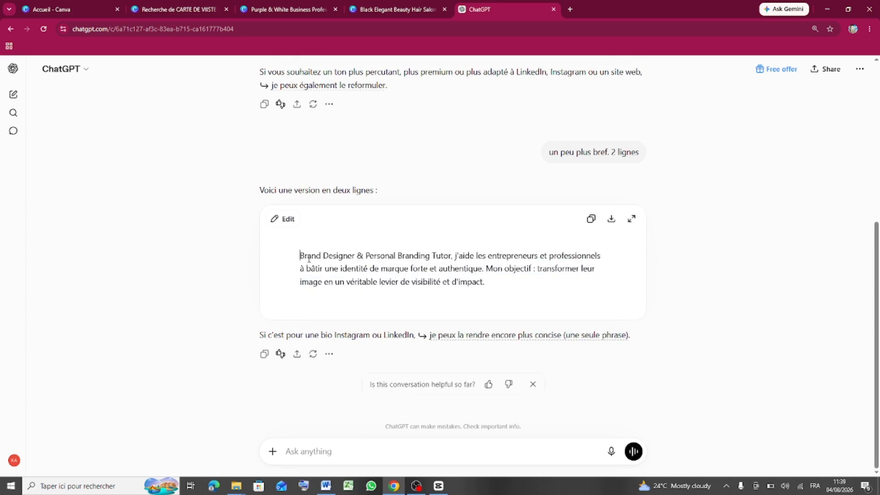
pyautogui.click(324, 281)
pyautogui.moveTo(300, 256); pyautogui.dragTo(484, 269)
pyautogui.hotkey('ctrl', 'c')
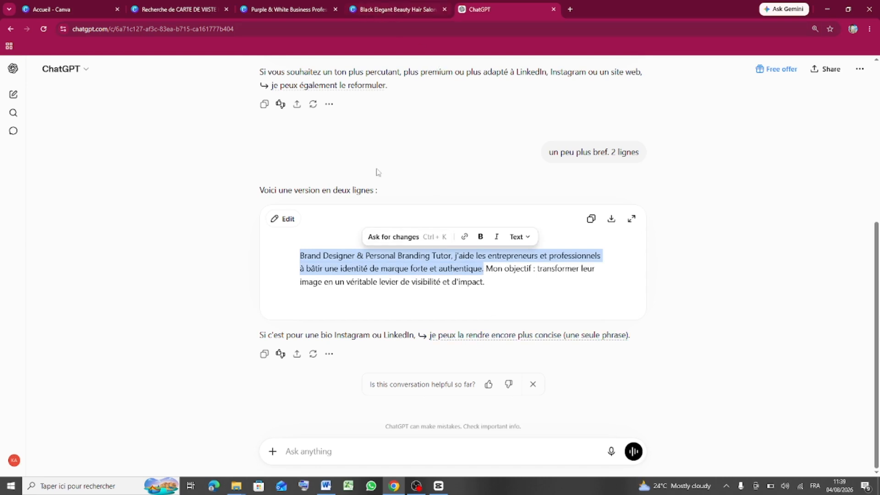
pyautogui.click(294, 12)
pyautogui.doubleClick(468, 304)
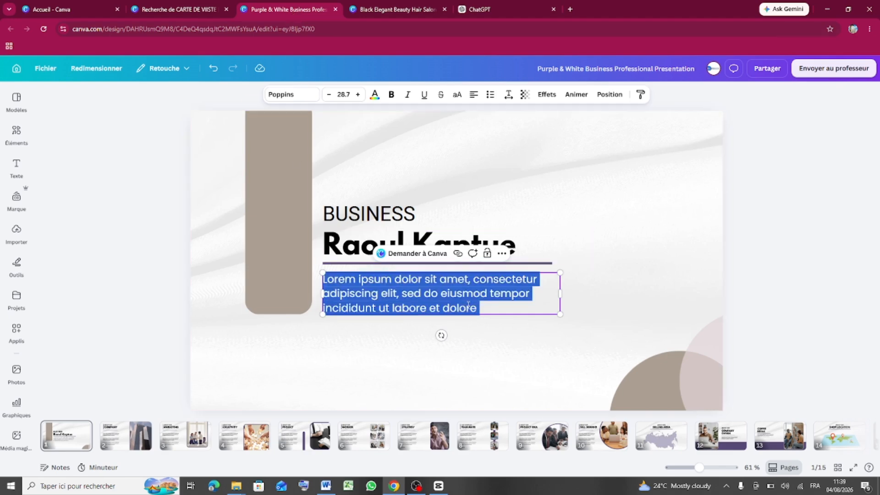
# - Paste the copied bio into the body text and justify the paragraph
pyautogui.hotkey('ctrl', 'v')
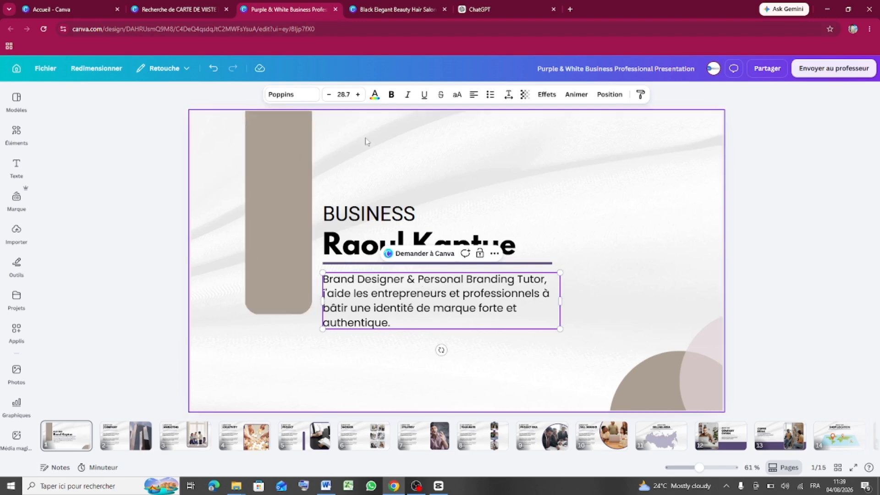
pyautogui.click(648, 290)
pyautogui.click(488, 298)
pyautogui.click(660, 277)
pyautogui.click(477, 302)
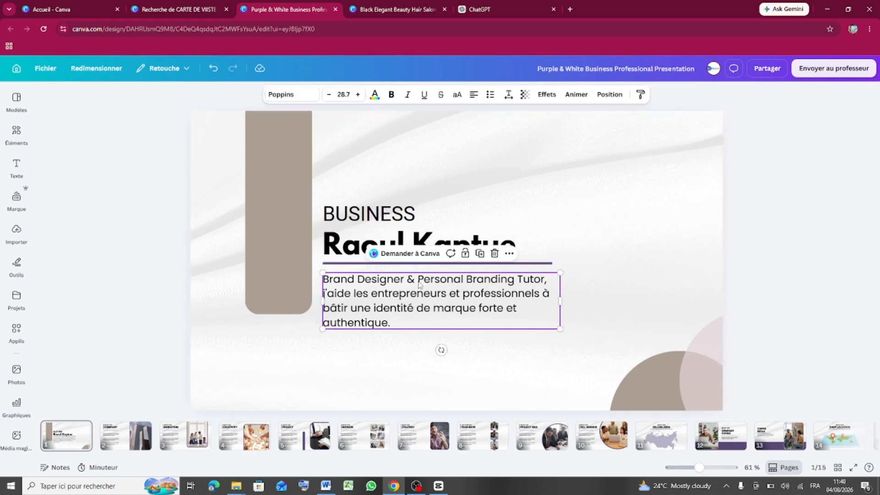
pyautogui.click(475, 96)
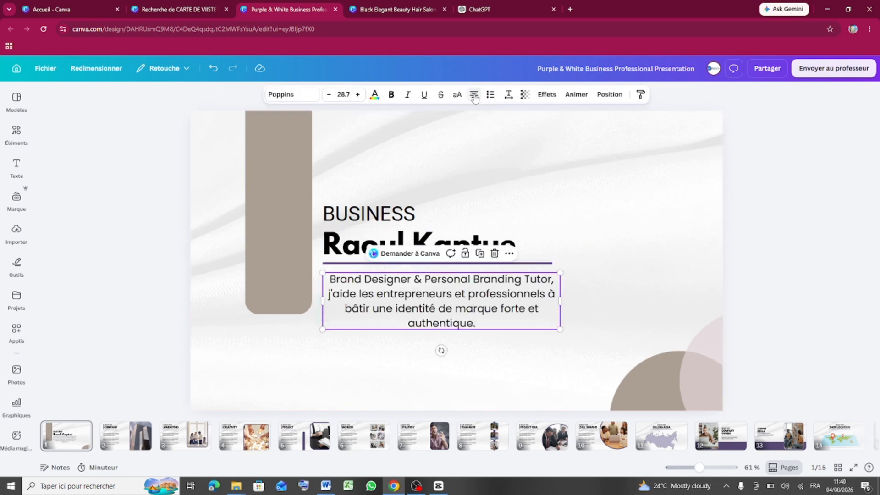
pyautogui.click(474, 96)
pyautogui.click(474, 96)
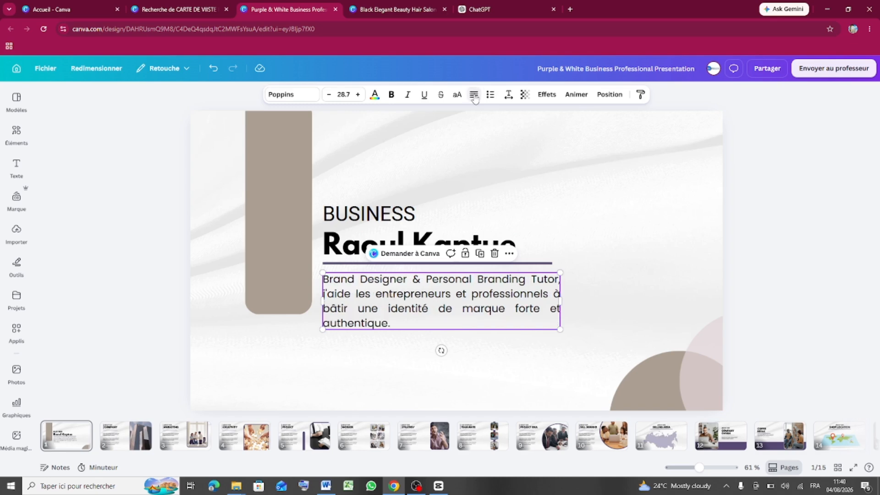
pyautogui.click(586, 316)
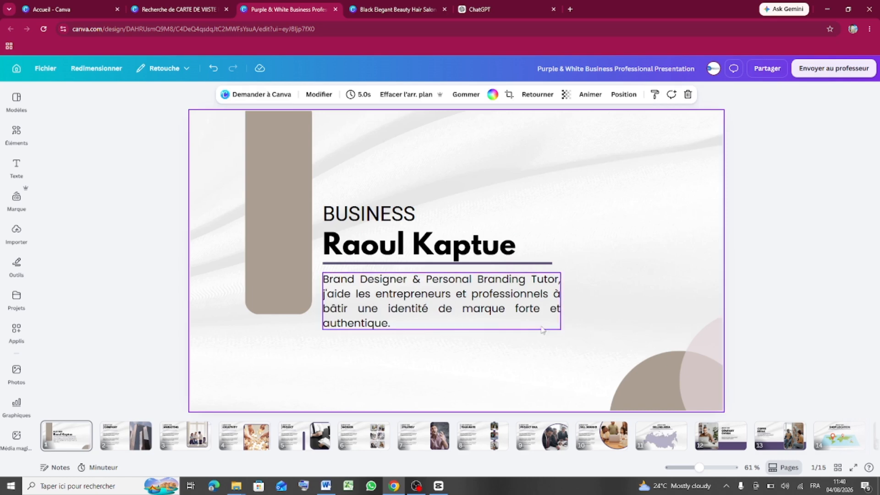
# - Tighten the body paragraph's line spacing to 1.25
pyautogui.click(480, 295)
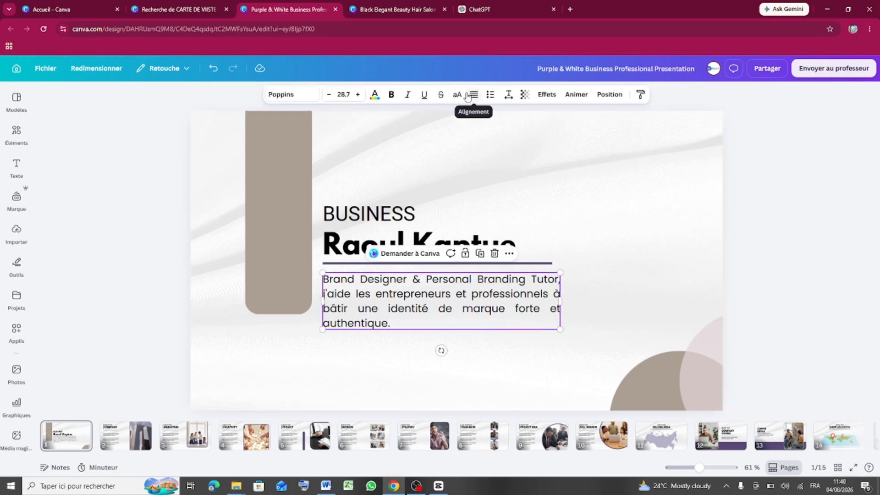
pyautogui.click(508, 94)
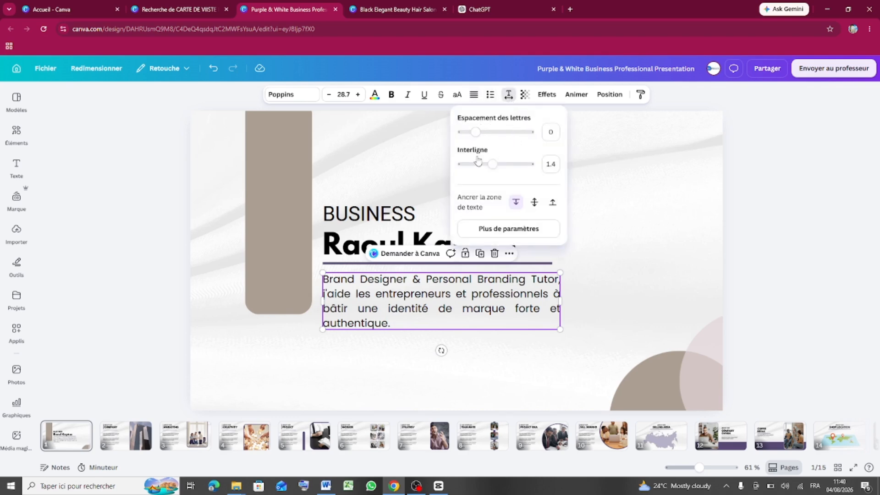
pyautogui.moveTo(493, 165); pyautogui.dragTo(484, 165)
pyautogui.click(592, 252)
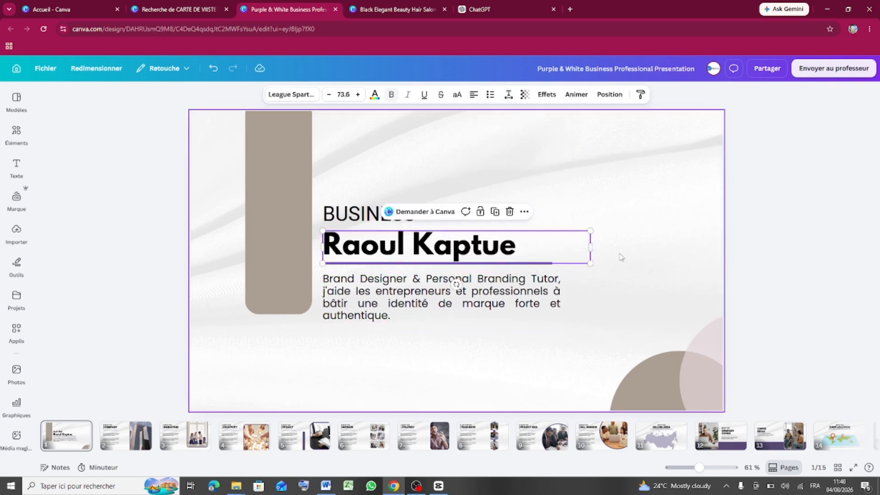
pyautogui.click(615, 255)
# - Shrink the description font to 26.7 and align it with the left guide
pyautogui.click(538, 291)
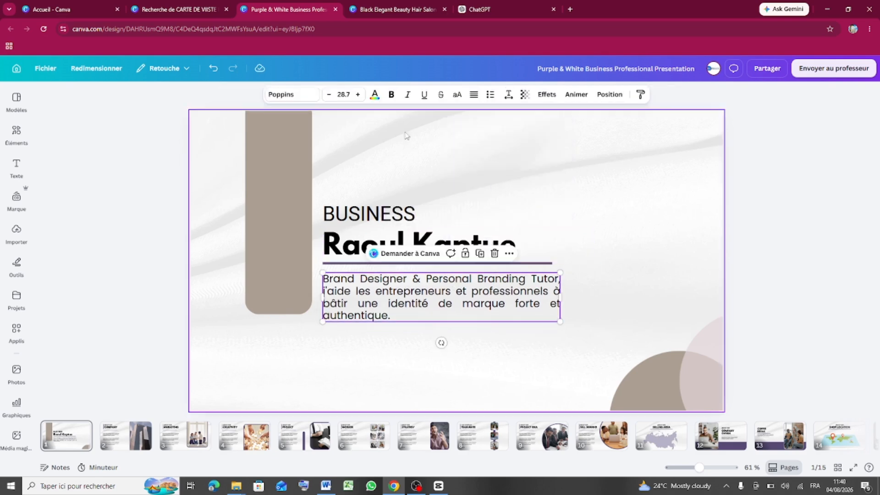
pyautogui.click(330, 95)
pyautogui.click(329, 96)
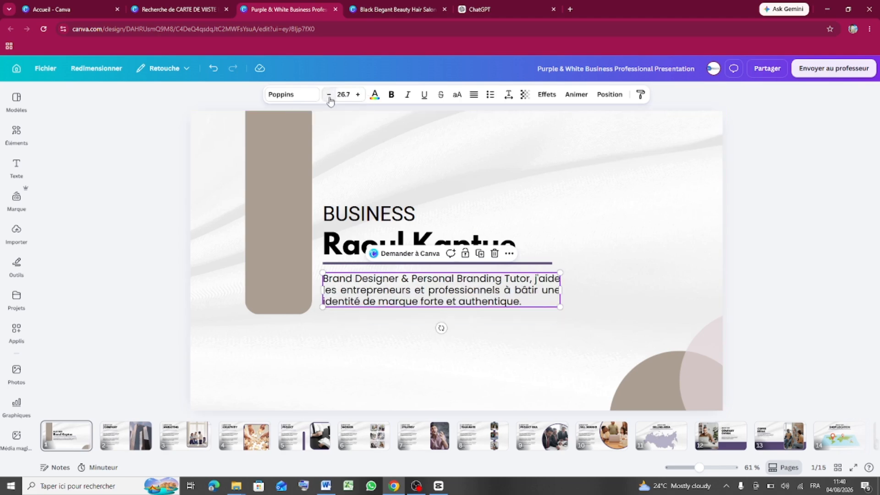
pyautogui.click(620, 289)
pyautogui.moveTo(524, 297); pyautogui.dragTo(524, 293)
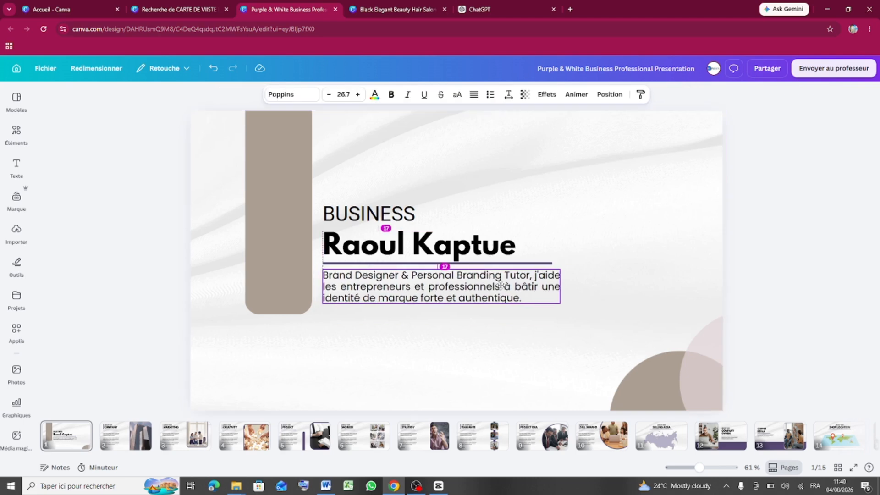
pyautogui.click(598, 244)
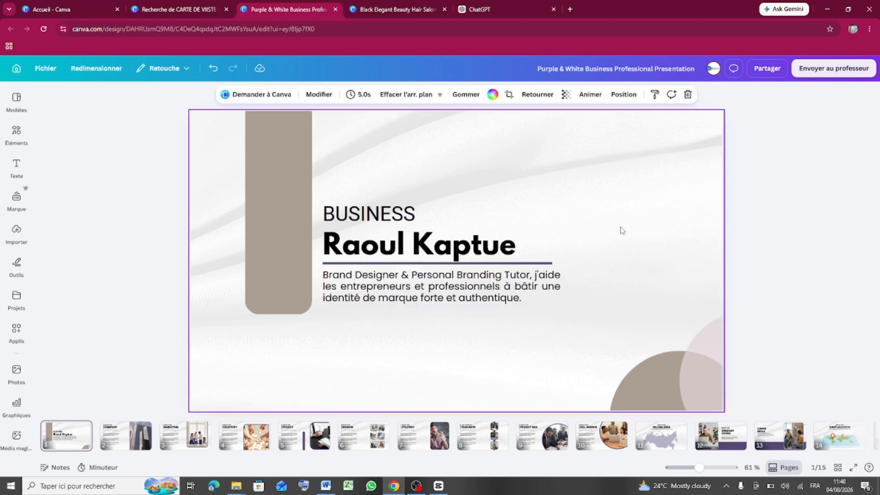
# - Delete the BUSINESS heading from the front page
pyautogui.click(383, 216)
pyautogui.click(403, 215)
pyautogui.moveTo(414, 213); pyautogui.dragTo(324, 214)
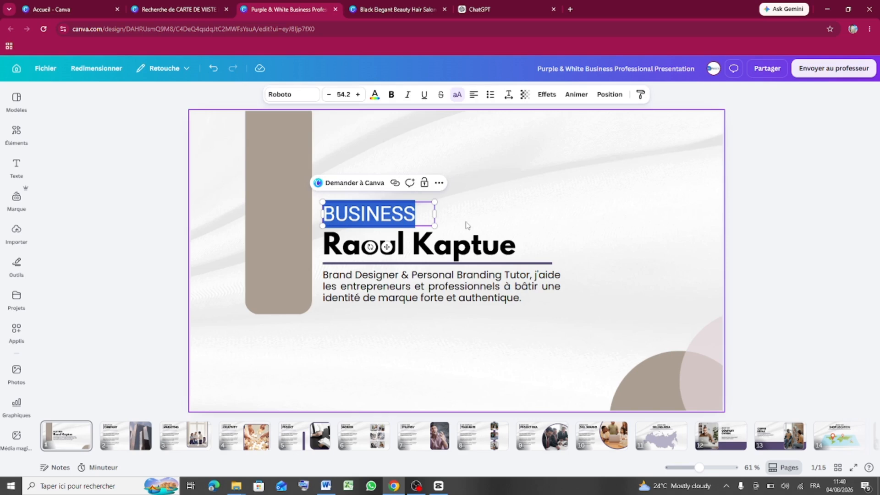
pyautogui.click(506, 213)
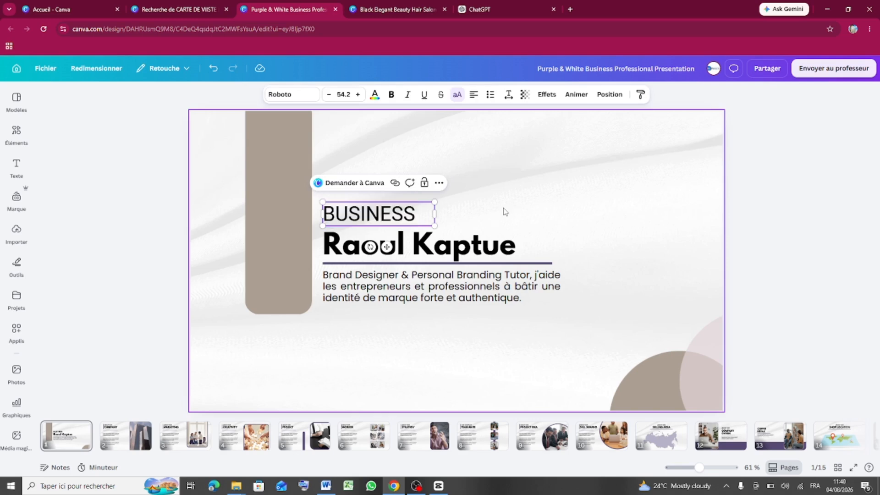
pyautogui.click(409, 222)
pyautogui.click(432, 183)
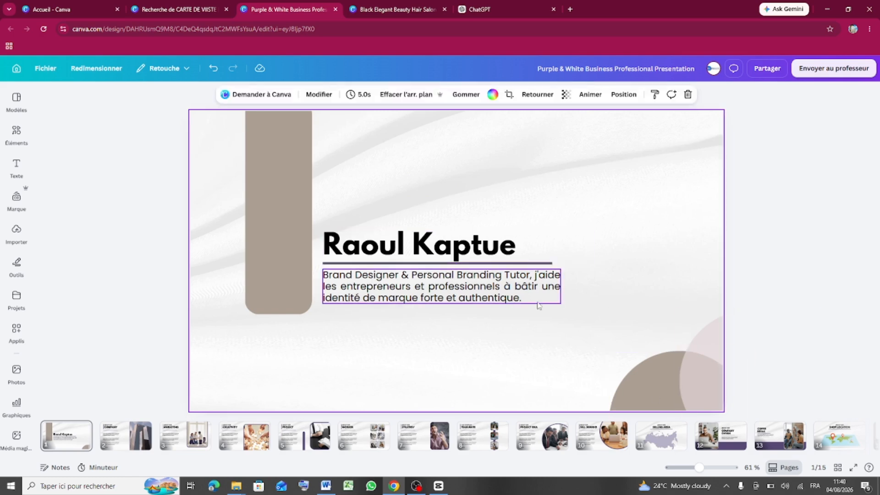
# - On the About our Company page, delete all three Lorem ipsum paragraphs
pyautogui.click(127, 443)
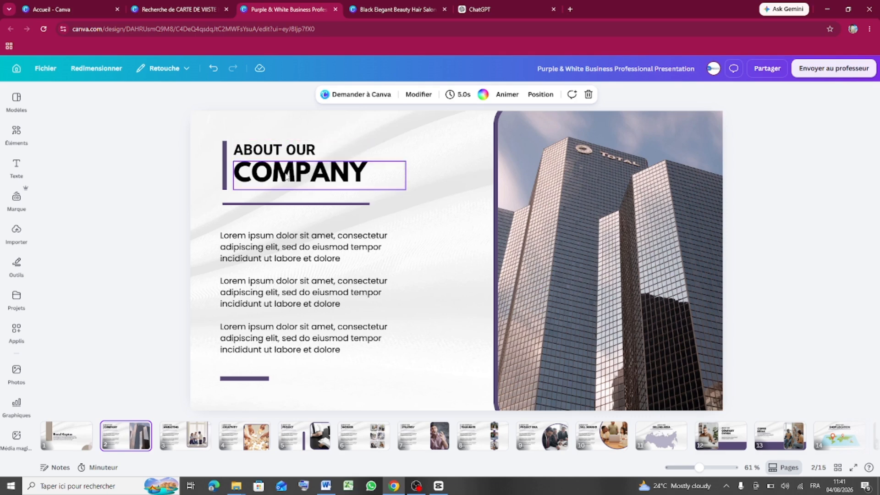
pyautogui.click(300, 250)
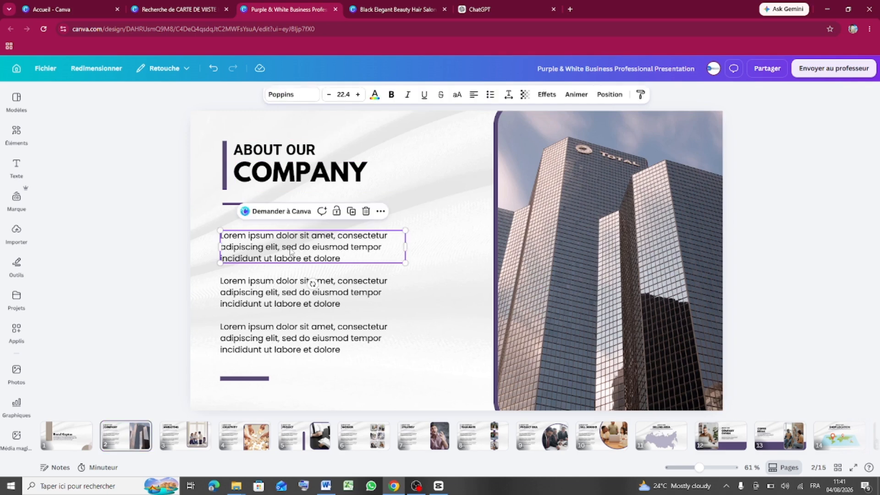
pyautogui.click(366, 212)
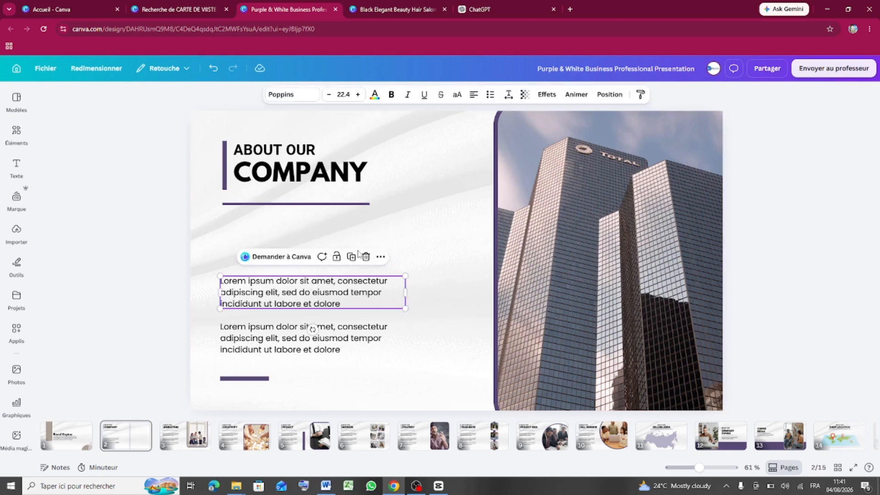
pyautogui.click(367, 258)
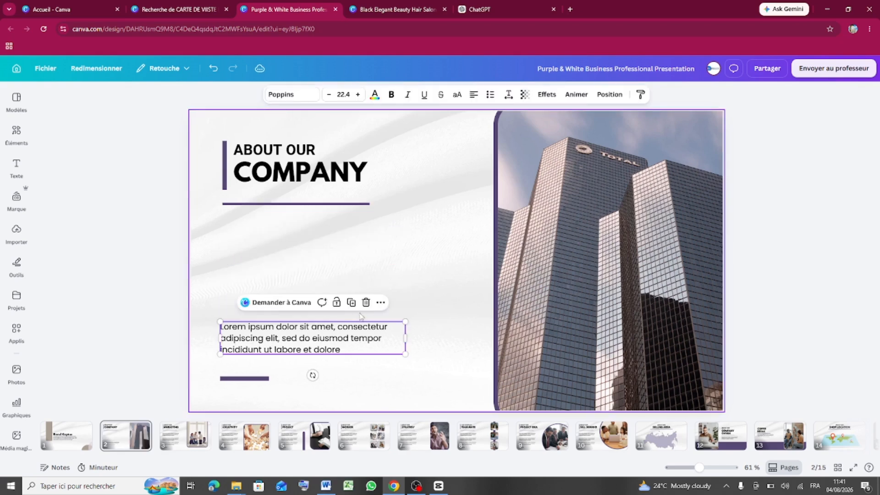
pyautogui.click(366, 303)
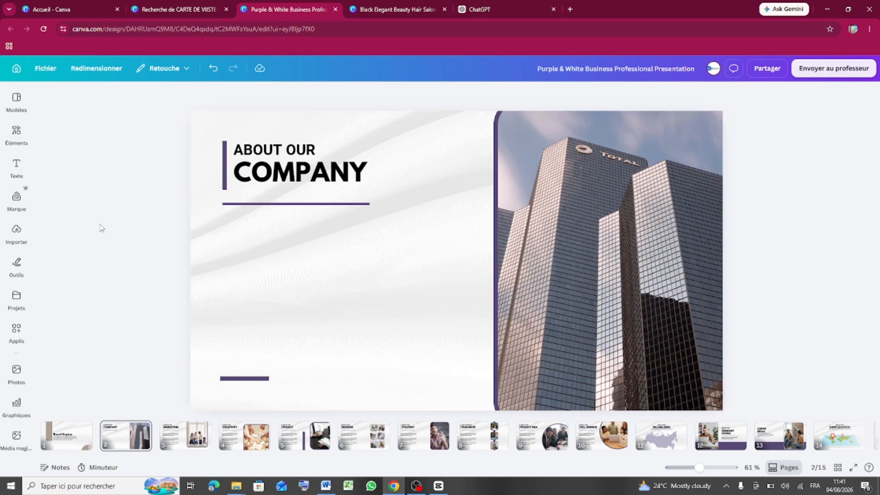
# - Search Elements for address icons and show all illustration results
pyautogui.click(16, 138)
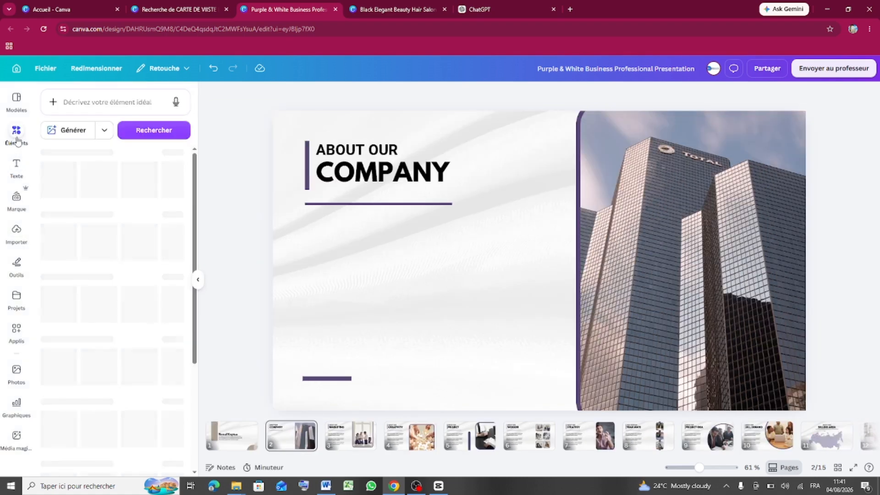
pyautogui.click(109, 102)
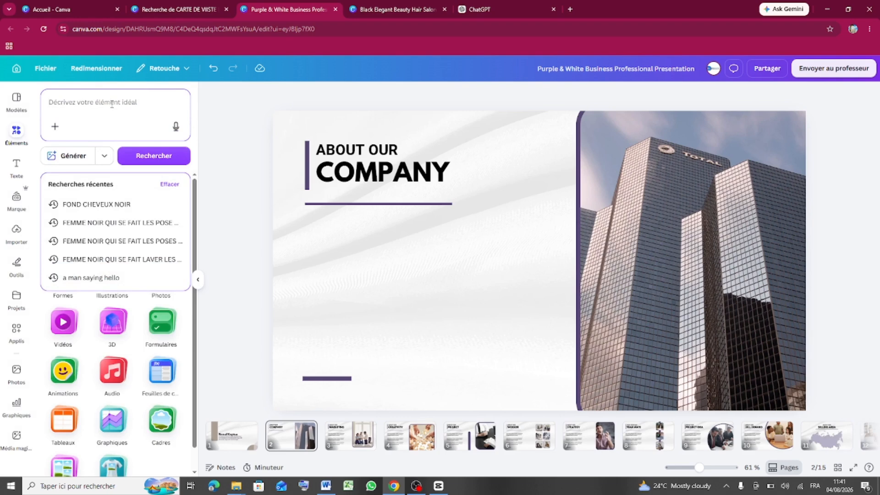
pyautogui.write('icon ')
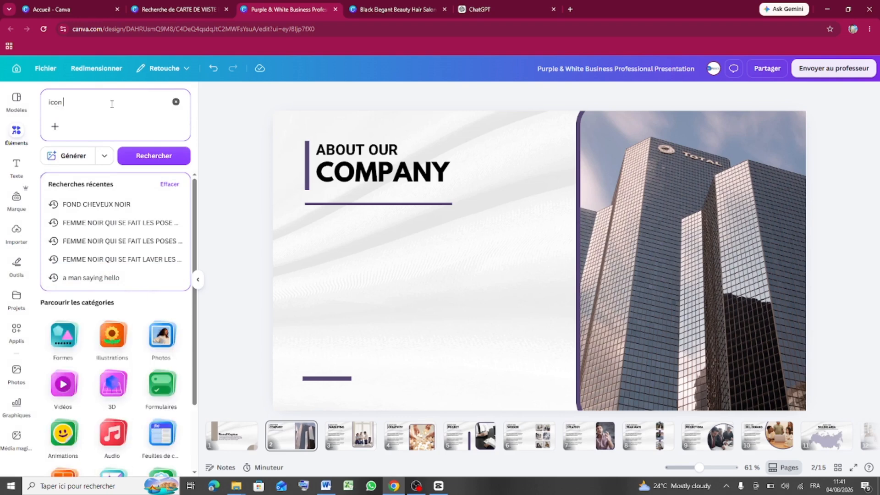
pyautogui.write('lo')
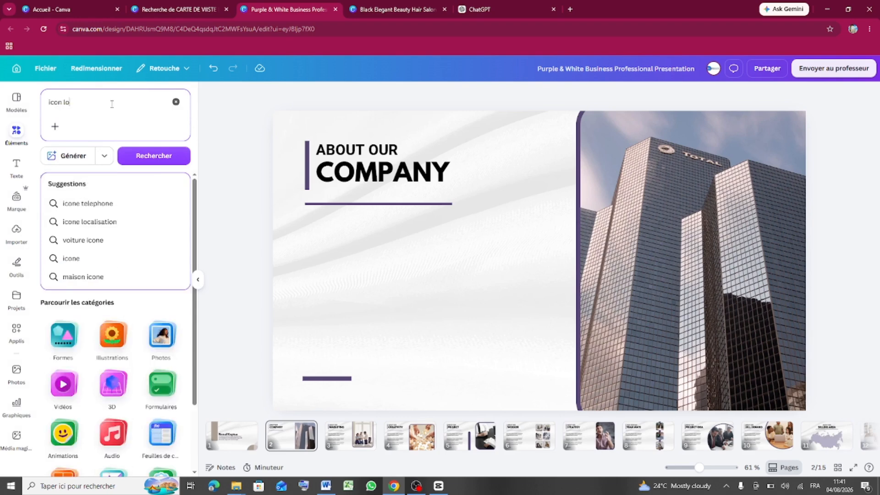
pyautogui.write('calisa')
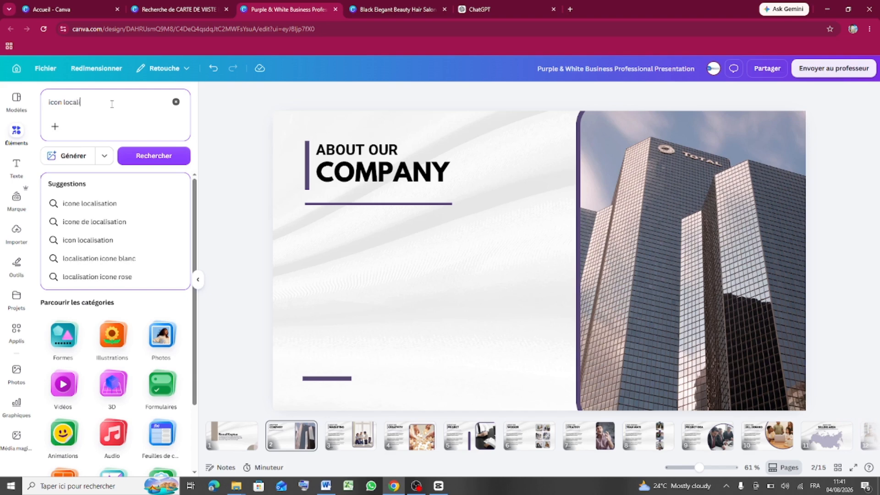
pyautogui.press('BackSpace')
pyautogui.press('BackSpace')
pyautogui.press('BackSpace')
pyautogui.press('BackSpace')
pyautogui.write('adresses')
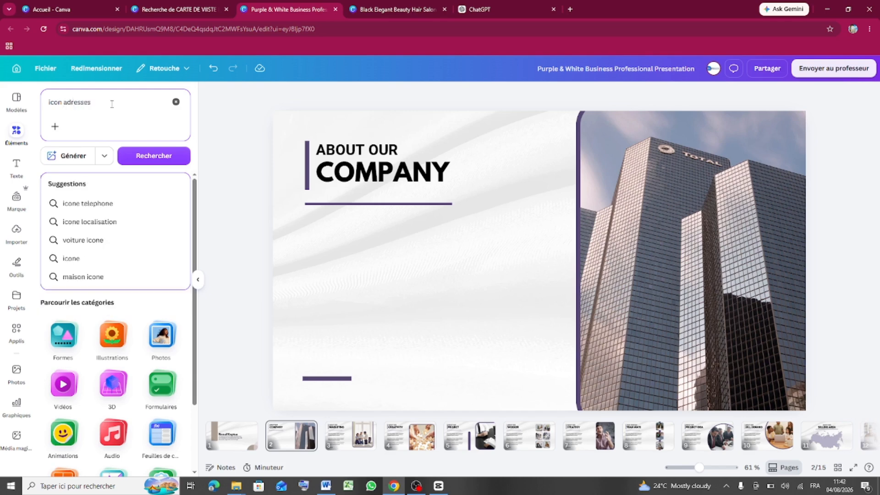
pyautogui.press('Return')
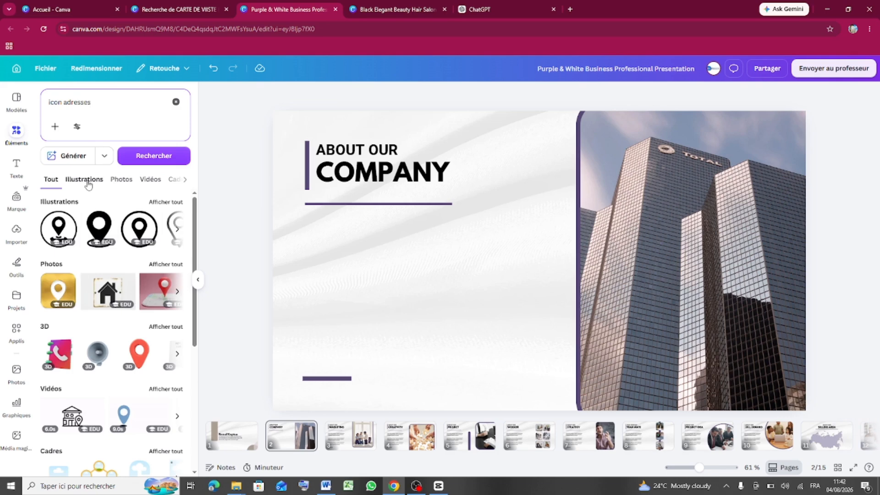
pyautogui.click(166, 204)
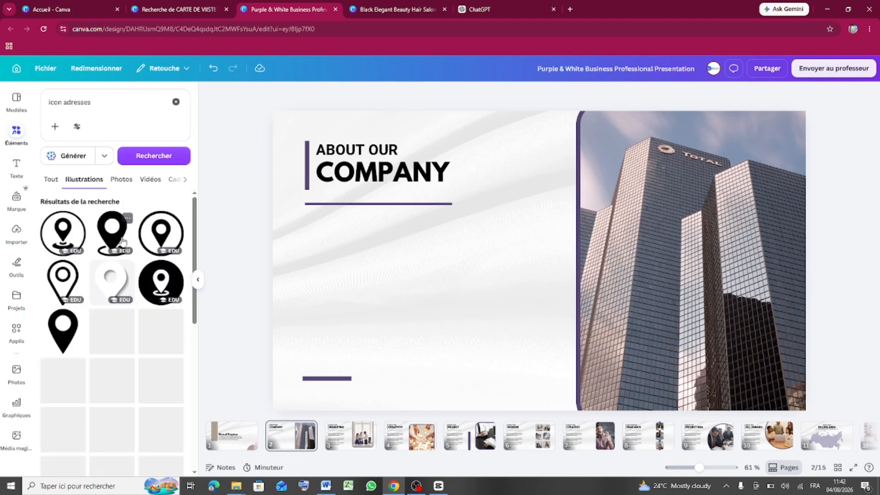
# - Add the black house icon to the page and shrink it to about 122 by 111
pyautogui.scroll(-5, 132, 353)
pyautogui.scroll(-3, 132, 354)
pyautogui.scroll(-5, 132, 354)
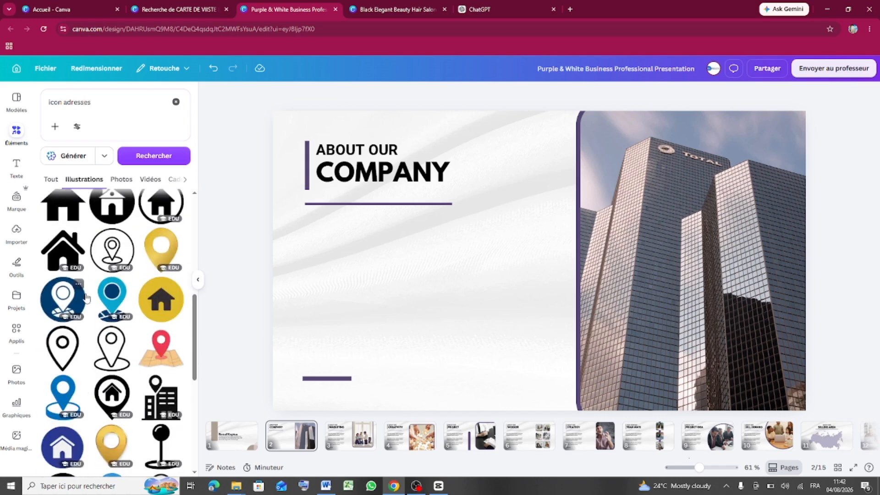
pyautogui.scroll(5, 86, 297)
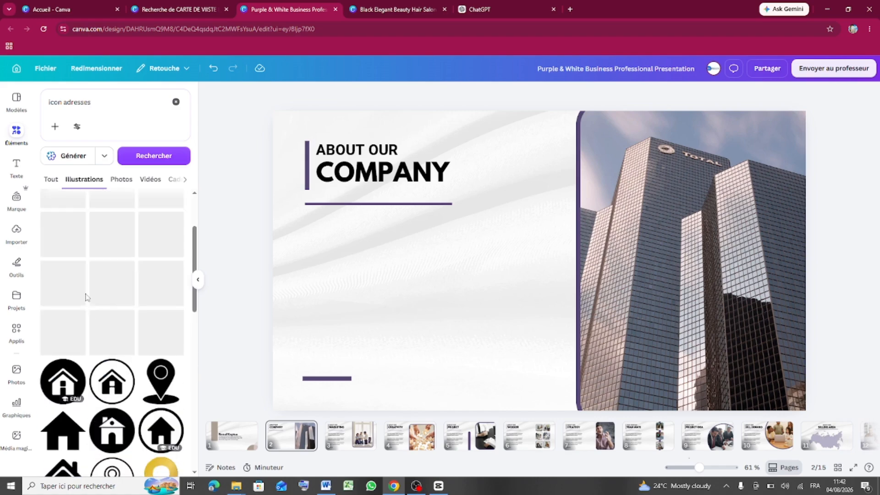
pyautogui.scroll(-4, 87, 308)
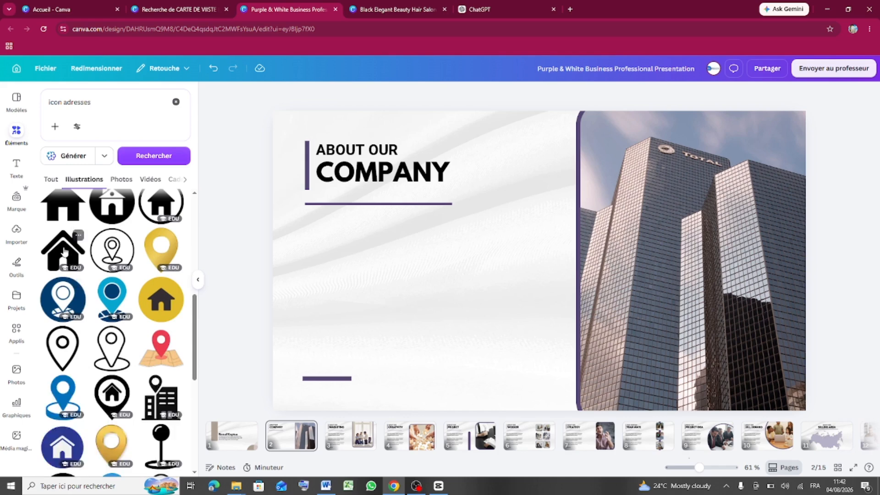
pyautogui.moveTo(63, 251); pyautogui.dragTo(317, 267)
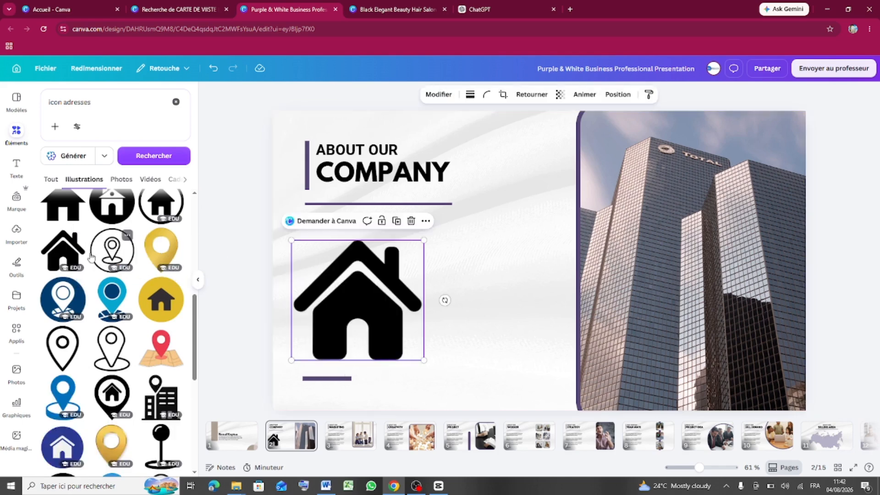
pyautogui.moveTo(422, 359); pyautogui.dragTo(310, 306)
pyautogui.click(348, 292)
pyautogui.click(252, 303)
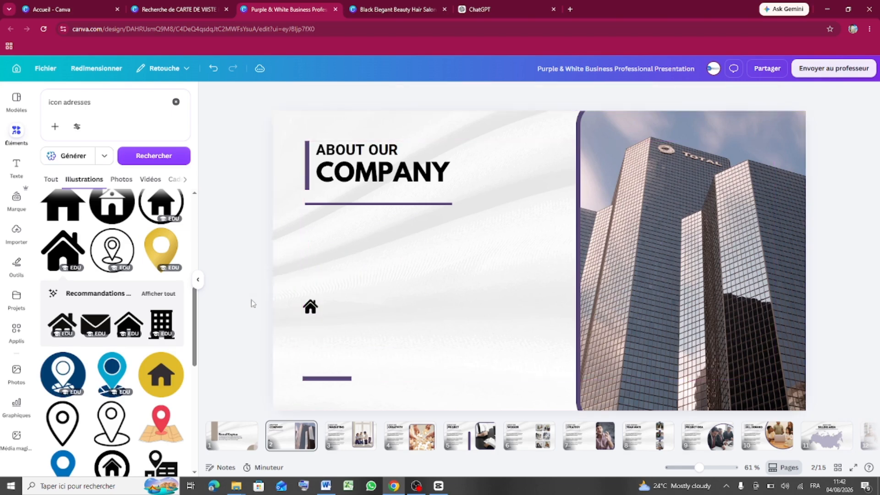
pyautogui.moveTo(97, 105); pyautogui.dragTo(51, 103)
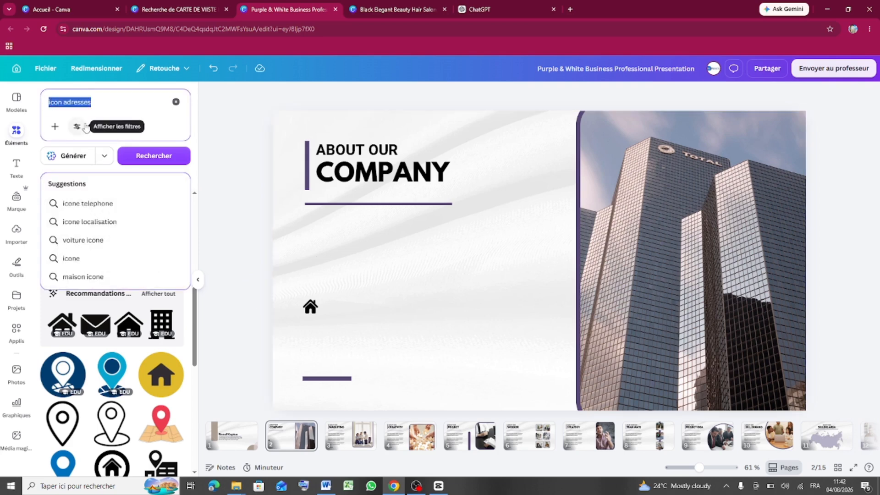
# - Search 'contact' and place a person icon above the house icon, about 135 by 173
pyautogui.write('co')
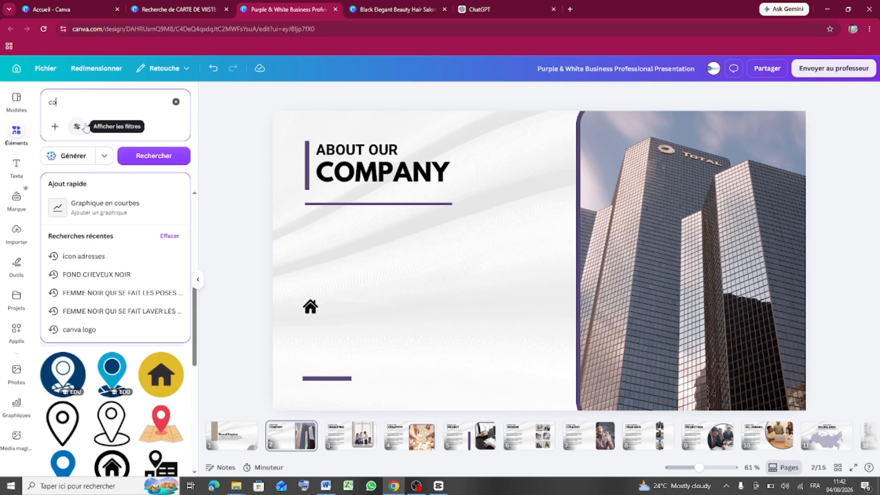
pyautogui.write('ntact')
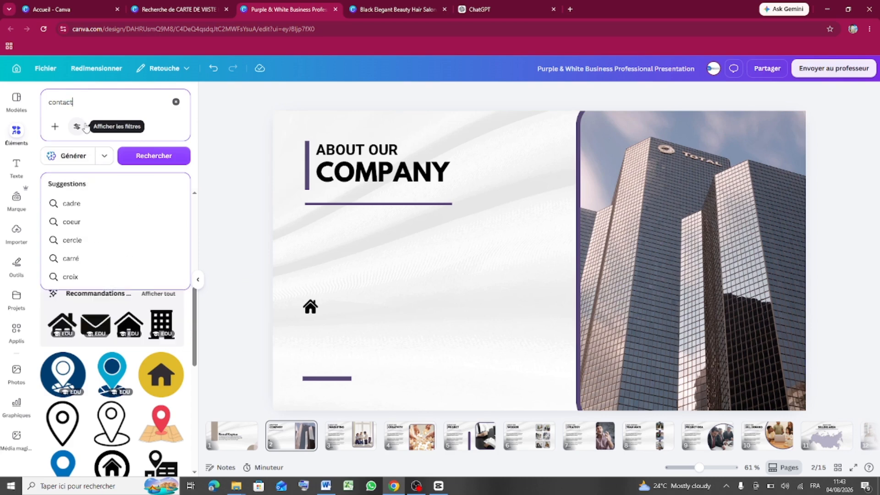
pyautogui.press('Return')
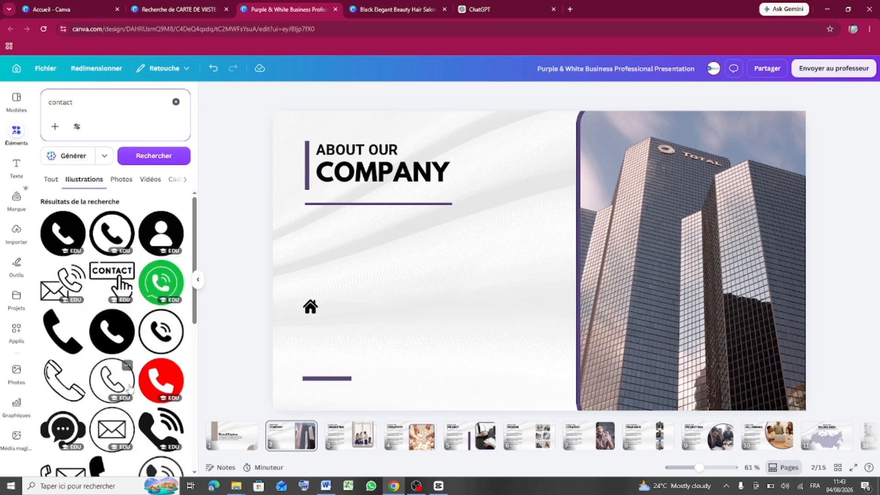
pyautogui.scroll(-5, 132, 393)
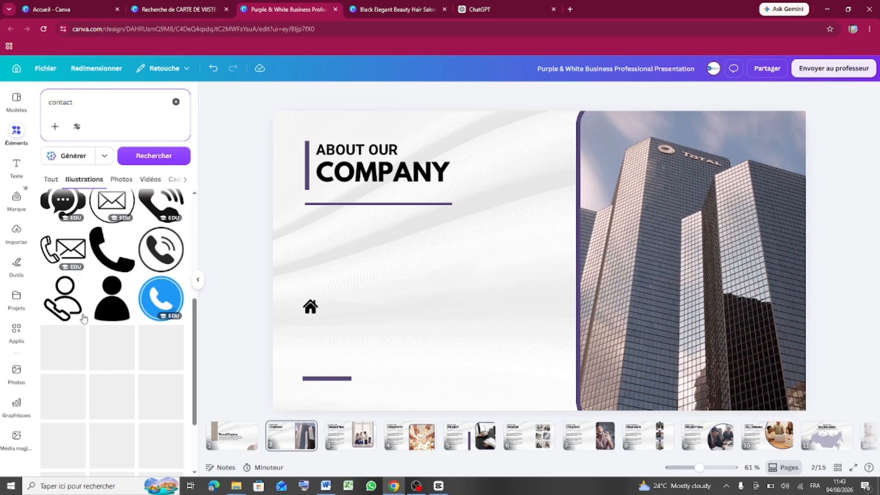
pyautogui.moveTo(65, 300); pyautogui.dragTo(310, 313)
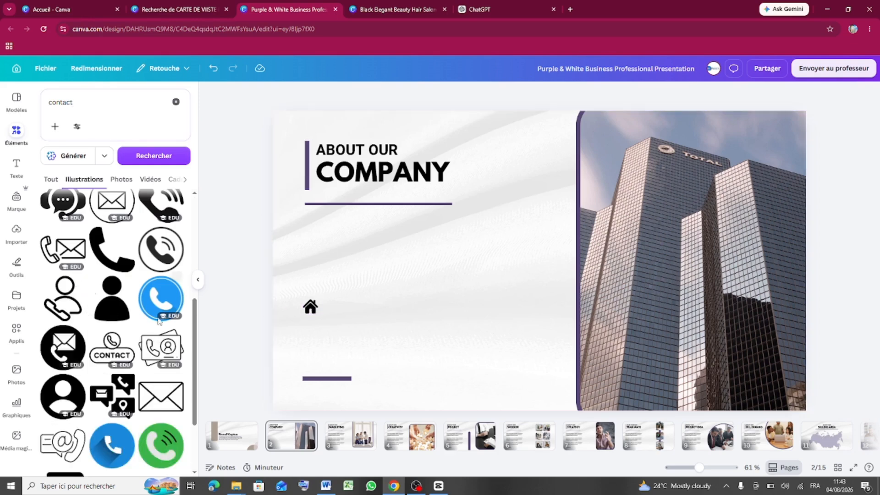
pyautogui.moveTo(110, 312); pyautogui.dragTo(398, 298)
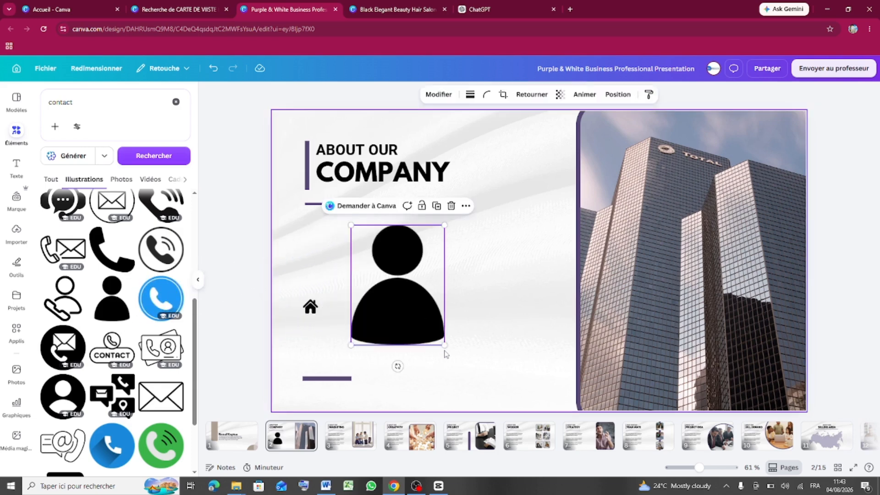
pyautogui.moveTo(444, 345); pyautogui.dragTo(310, 231)
pyautogui.click(376, 292)
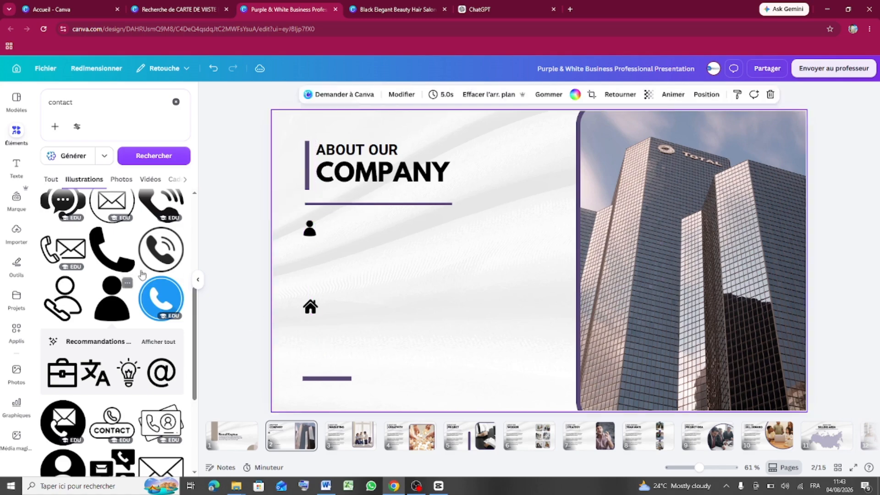
pyautogui.scroll(5, 126, 348)
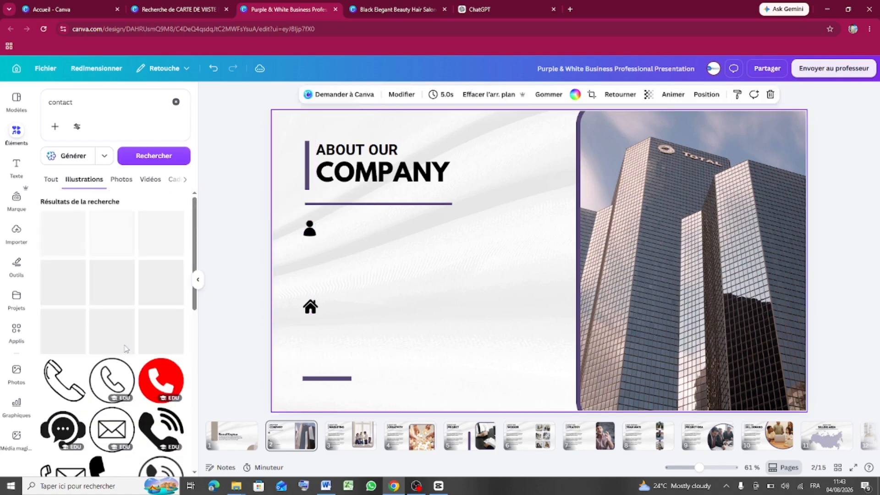
pyautogui.click(76, 106)
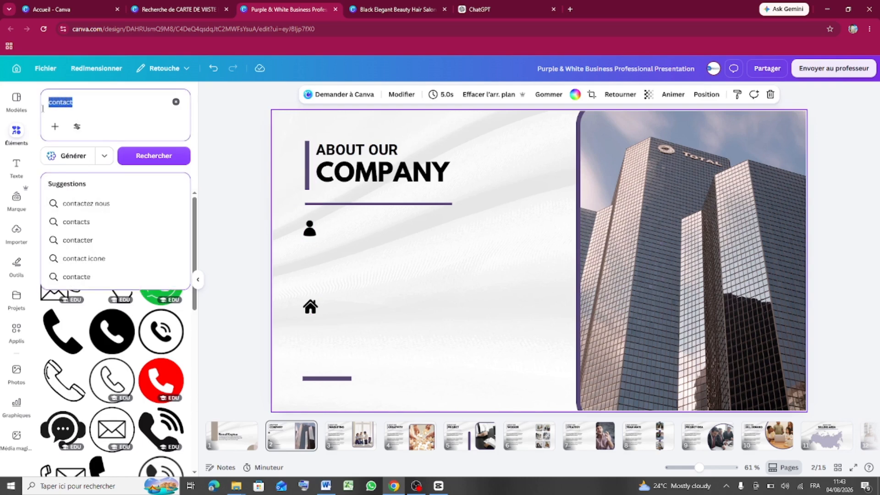
# - Search 'mail' and place a small black envelope icon below the person icon
pyautogui.write('mail')
pyautogui.press('Return')
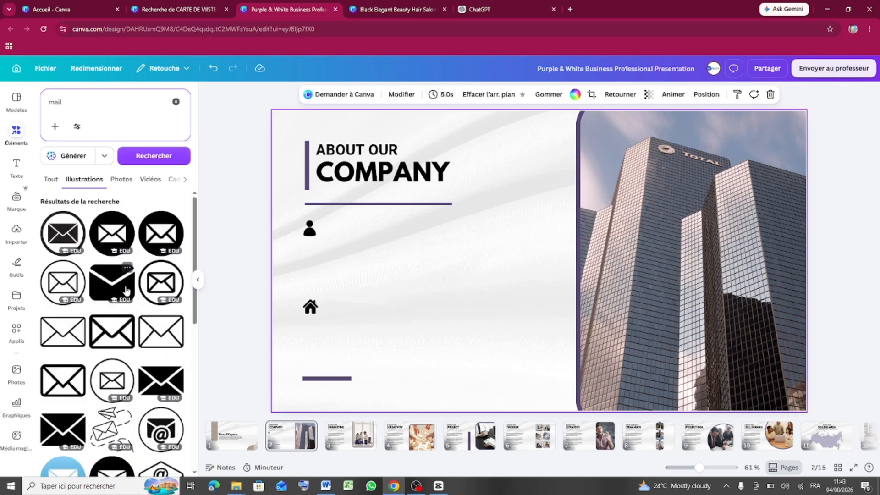
pyautogui.moveTo(120, 291); pyautogui.dragTo(395, 288)
pyautogui.moveTo(479, 235); pyautogui.dragTo(308, 256)
pyautogui.click(336, 351)
pyautogui.click(350, 285)
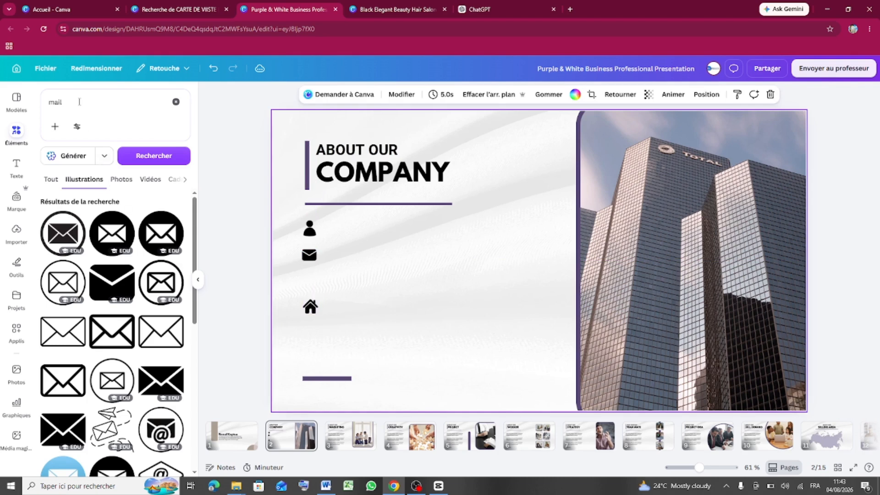
pyautogui.moveTo(82, 102); pyautogui.dragTo(47, 104)
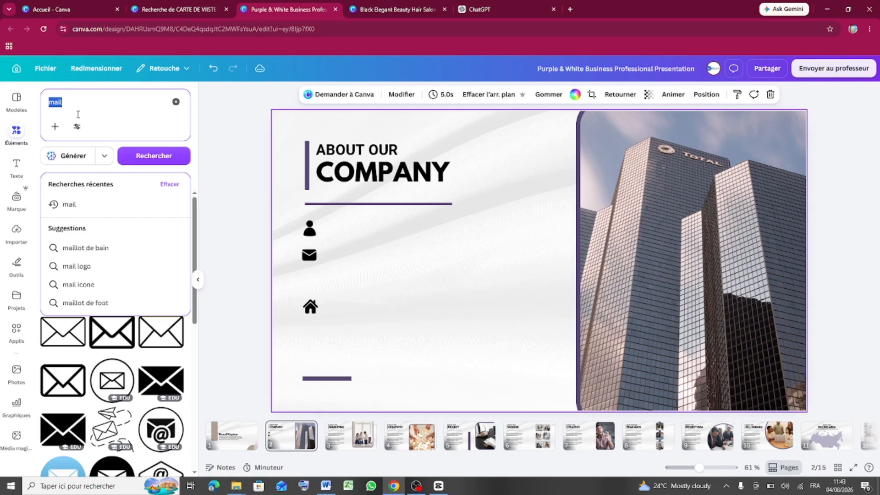
pyautogui.write('site')
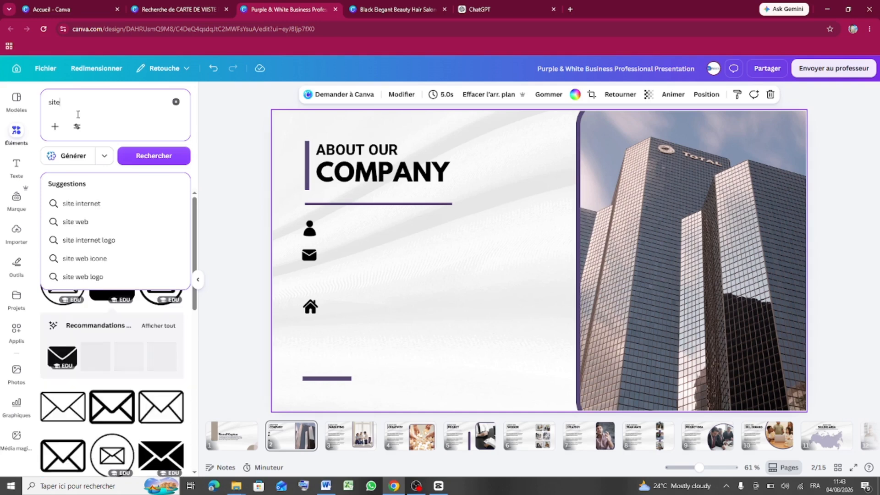
pyautogui.write('ze')
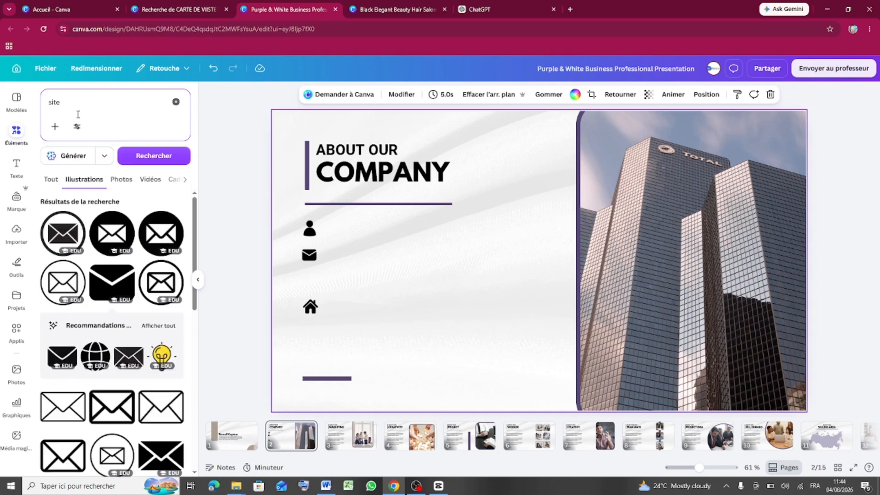
pyautogui.write('web')
# - Run the website icon search and place a globe icon between the envelope and house icons
pyautogui.press('Return')
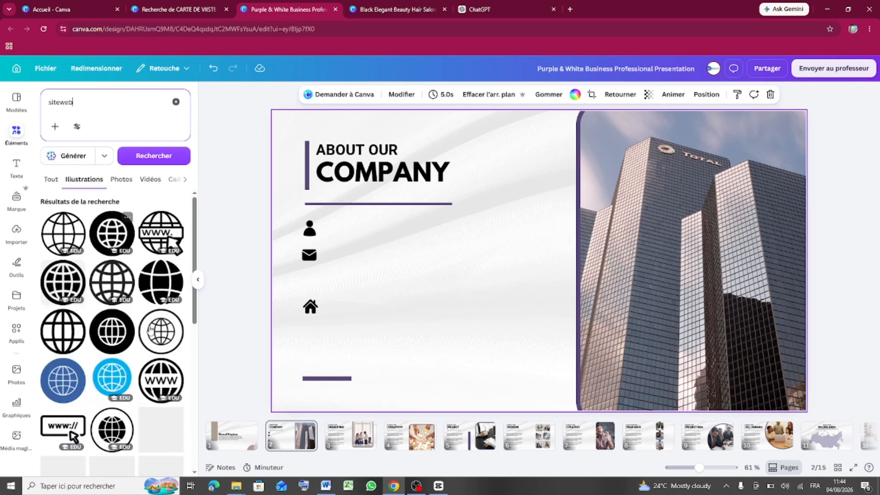
pyautogui.moveTo(164, 287); pyautogui.dragTo(310, 281)
pyautogui.click(408, 291)
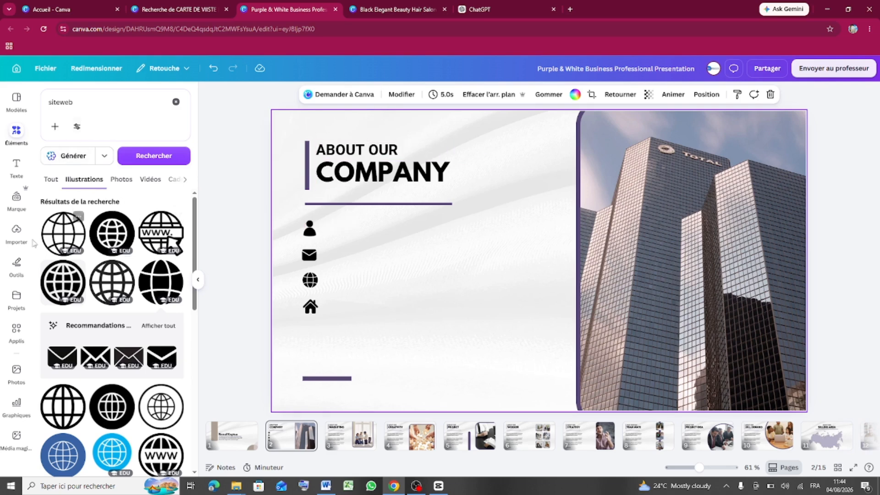
pyautogui.click(18, 169)
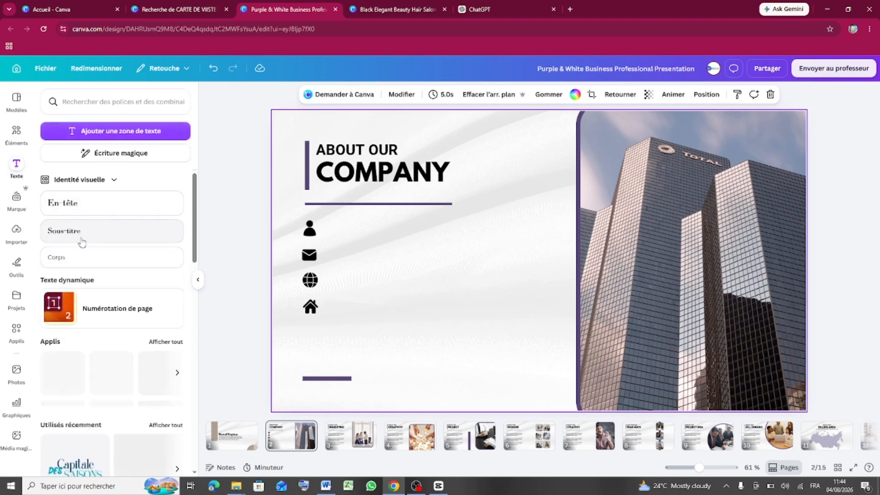
# - Add a Sous-titre text box and move it beside the person icon
pyautogui.click(78, 237)
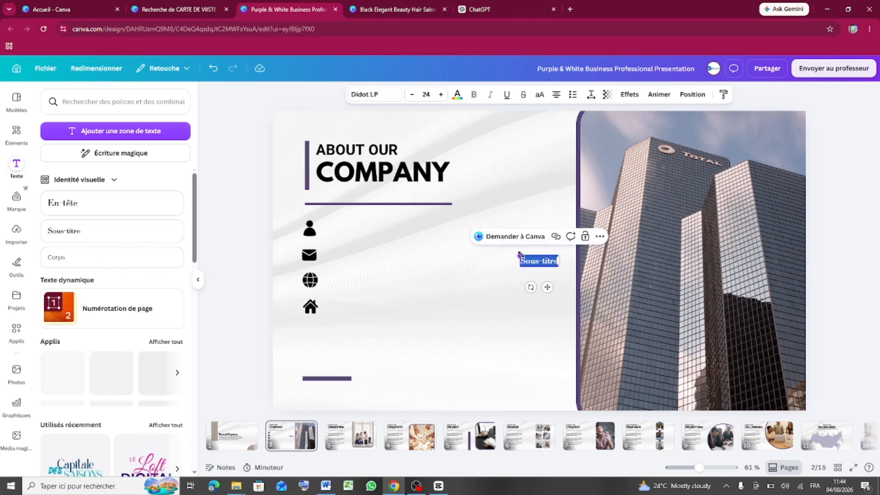
pyautogui.moveTo(520, 255); pyautogui.dragTo(489, 236)
pyautogui.click(524, 309)
pyautogui.click(530, 263)
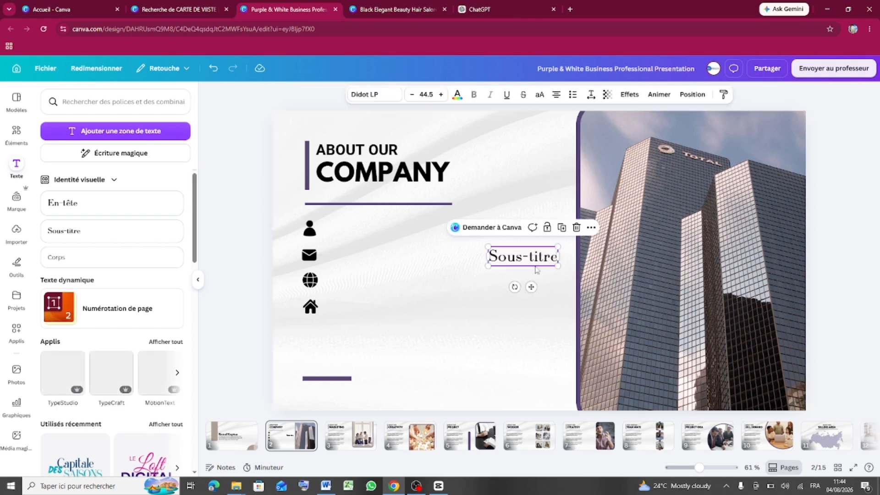
pyautogui.moveTo(524, 284); pyautogui.dragTo(381, 257)
# - Replace the subtitle text with two phone numbers and shrink it to fit the icon row
pyautogui.doubleClick(402, 231)
pyautogui.click(402, 229)
pyautogui.moveTo(405, 231); pyautogui.dragTo(398, 232)
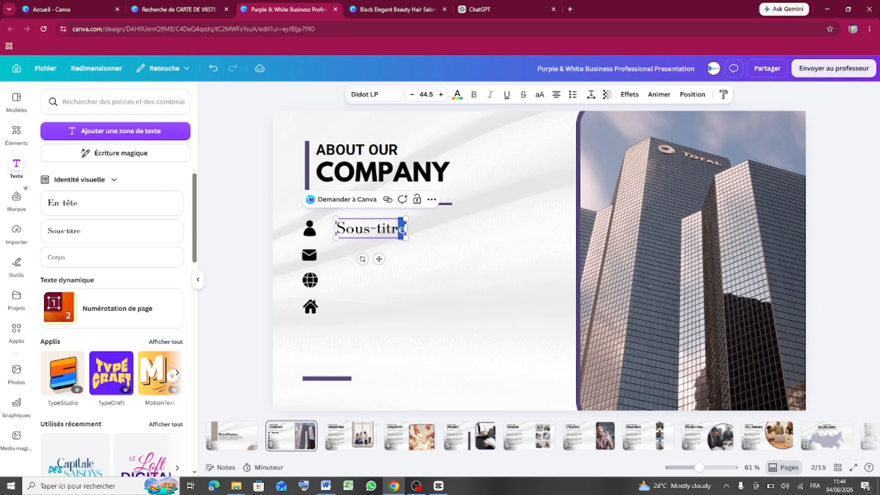
pyautogui.press('BackSpace')
pyautogui.press('BackSpace')
pyautogui.press('BackSpace')
pyautogui.press('BackSpace')
pyautogui.press('BackSpace')
pyautogui.press('BackSpace')
pyautogui.press('BackSpace')
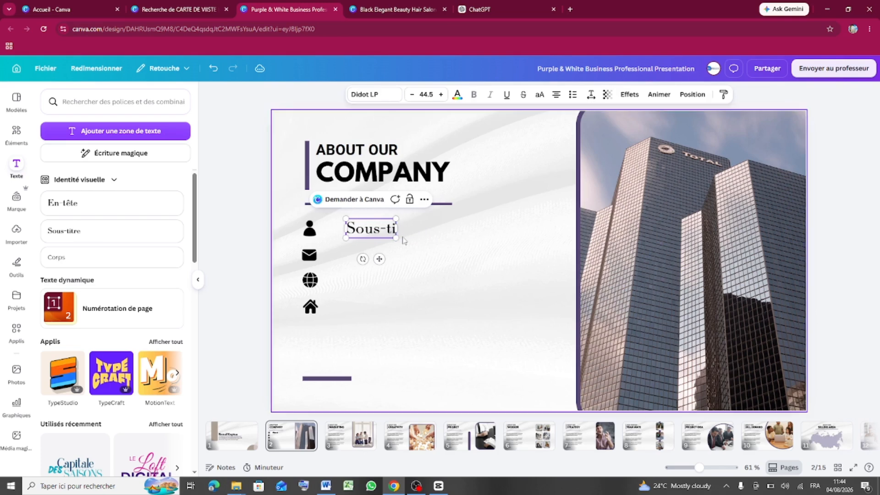
pyautogui.press('BackSpace')
pyautogui.press('BackSpace')
pyautogui.press('BackSpace')
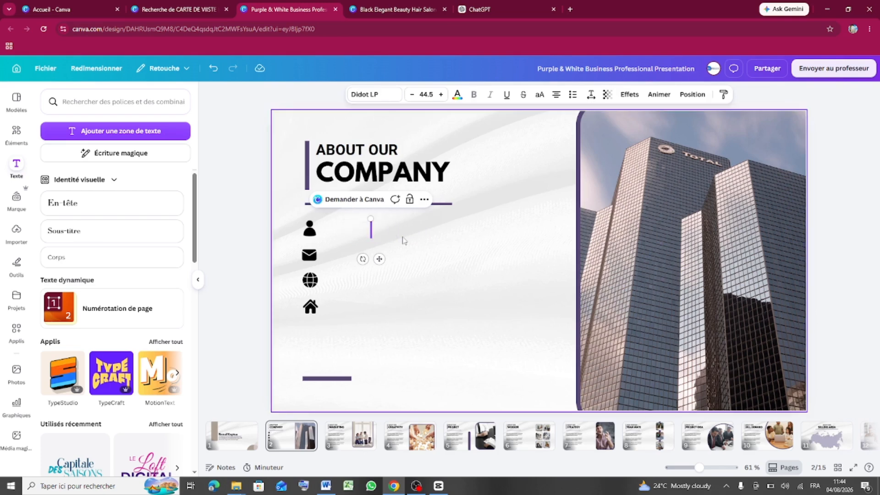
pyautogui.write('é')
pyautogui.press('BackSpace')
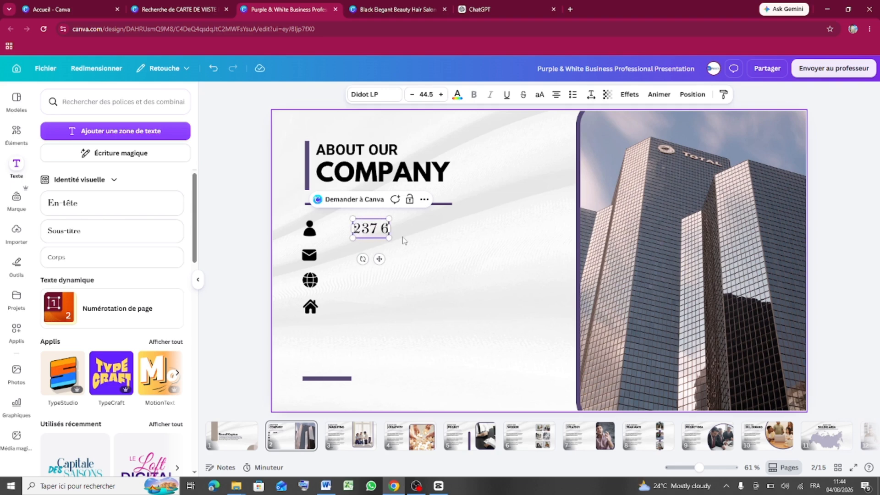
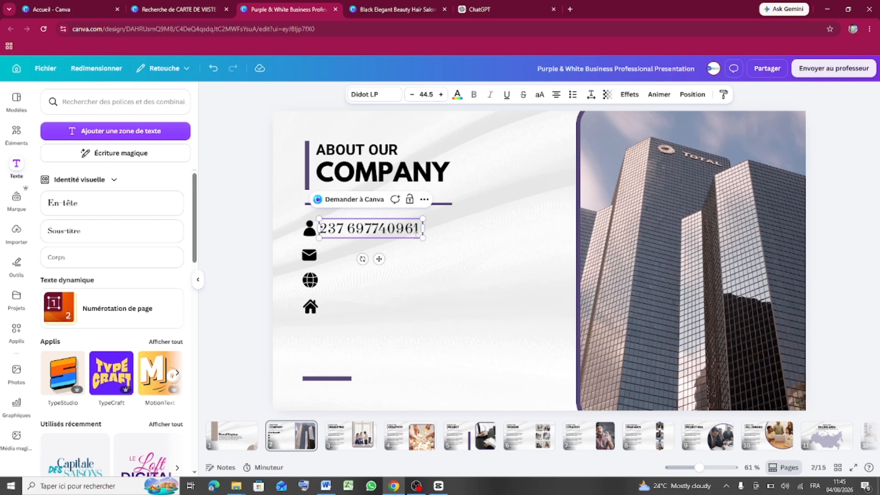
pyautogui.write(' -')
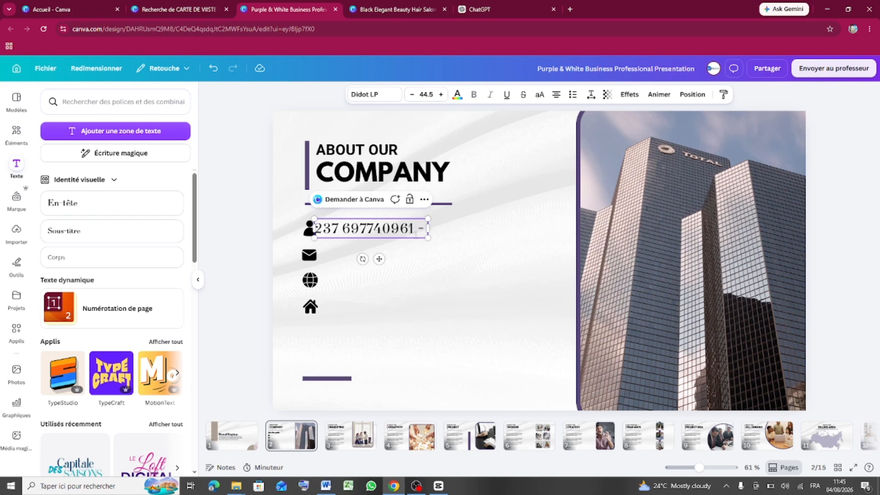
pyautogui.write(' -çç')
pyautogui.write('"è')
pyautogui.write('ç(&é')
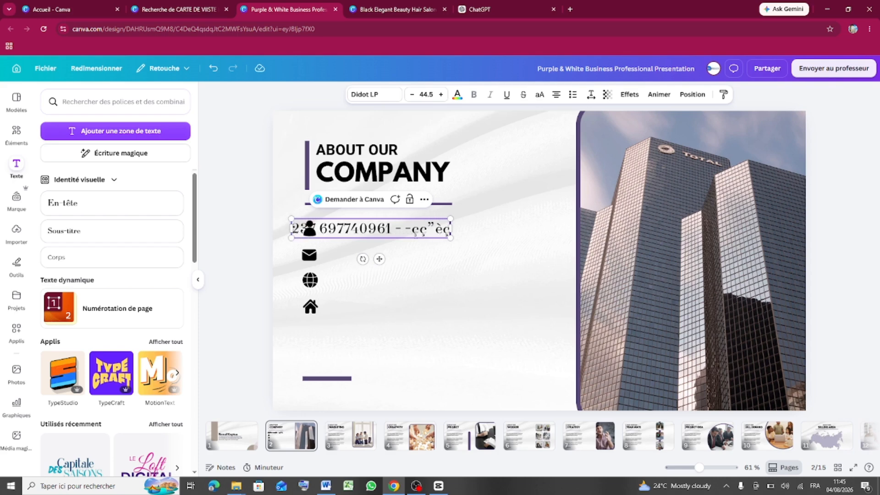
pyautogui.press('BackSpace')
pyautogui.press('BackSpace')
pyautogui.press('BackSpace')
pyautogui.press('BackSpace')
pyautogui.press('BackSpace')
pyautogui.press('BackSpace')
pyautogui.press('BackSpace')
pyautogui.press('BackSpace')
pyautogui.press('BackSpace')
pyautogui.press('BackSpace')
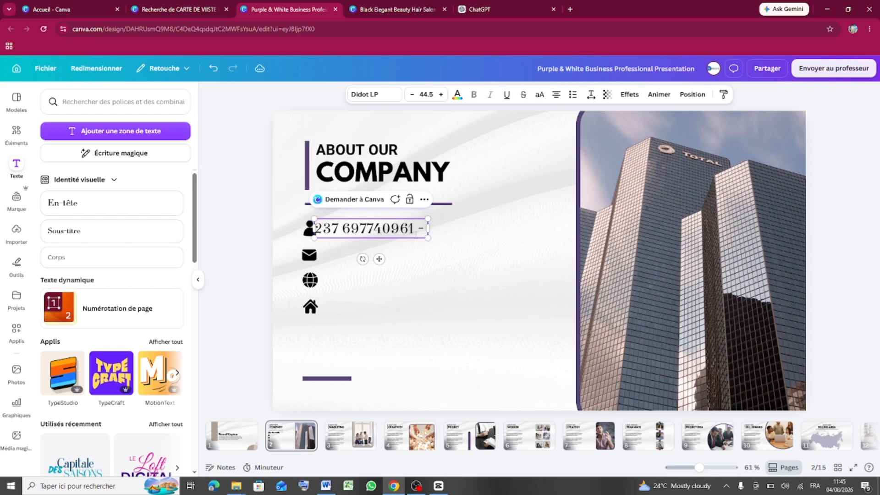
pyautogui.write('5')
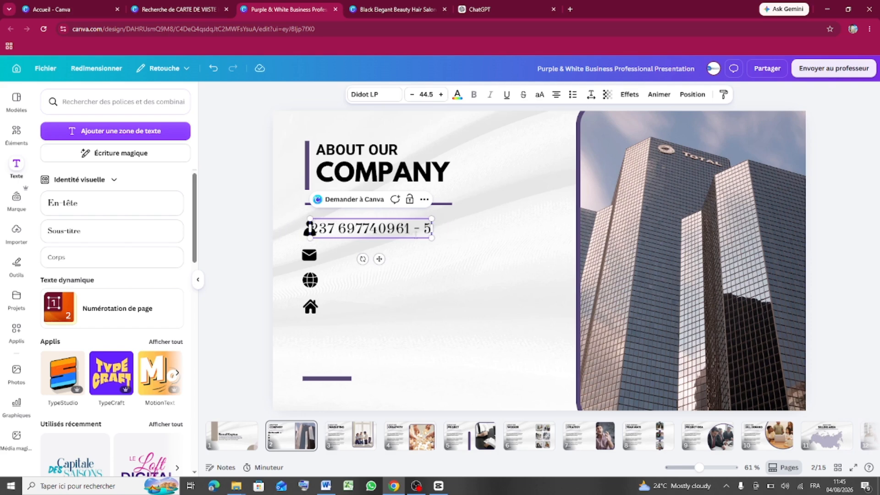
pyautogui.press('BackSpace')
pyautogui.write('60')
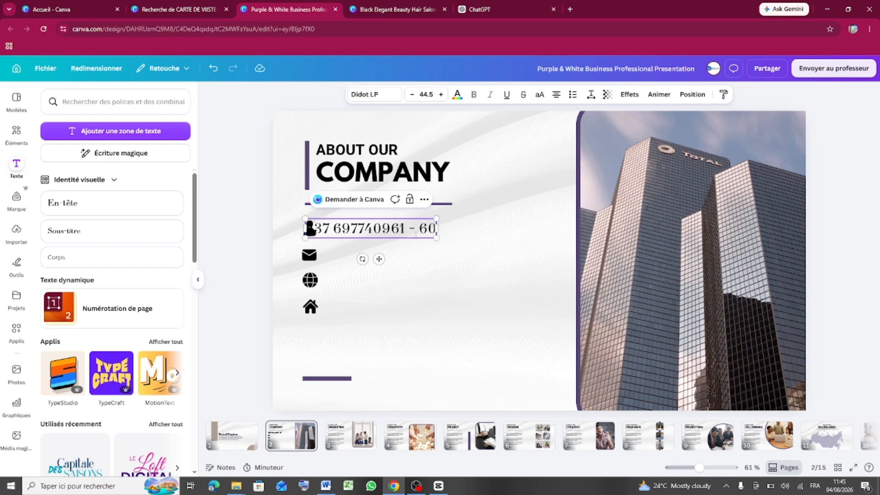
pyautogui.press('BackSpace')
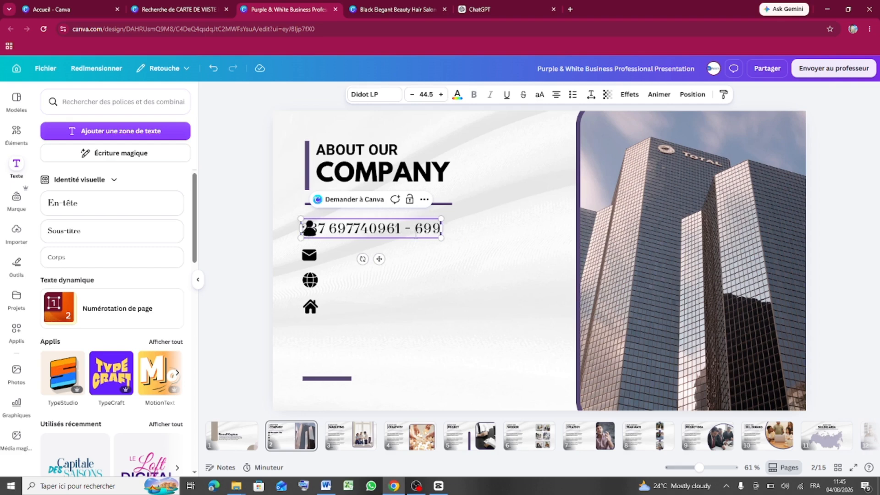
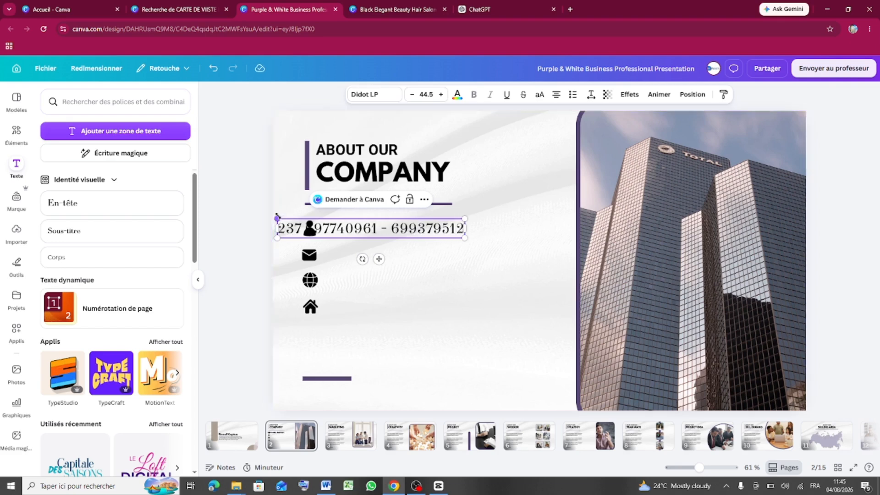
pyautogui.moveTo(277, 218); pyautogui.dragTo(326, 223)
pyautogui.click(428, 264)
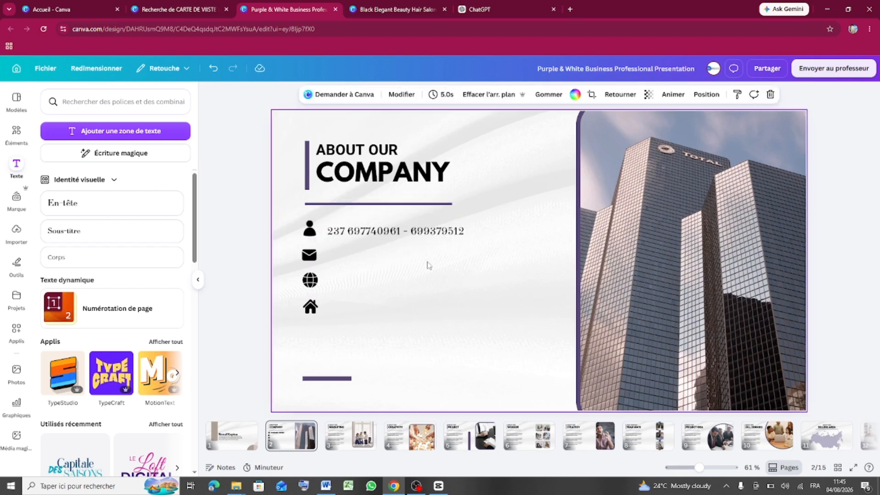
# - Switch the phone-number text to Poppins and nudge it right beside the person icon
pyautogui.click(428, 236)
pyautogui.moveTo(429, 235); pyautogui.dragTo(428, 233)
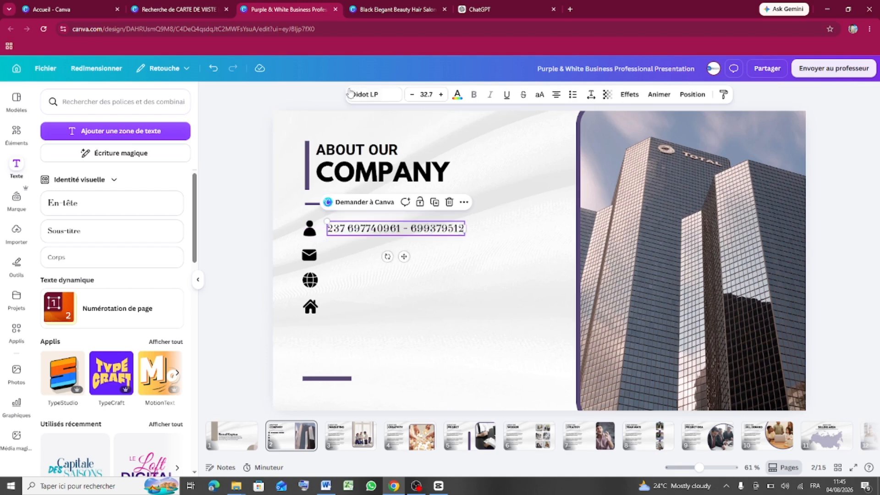
pyautogui.click(365, 95)
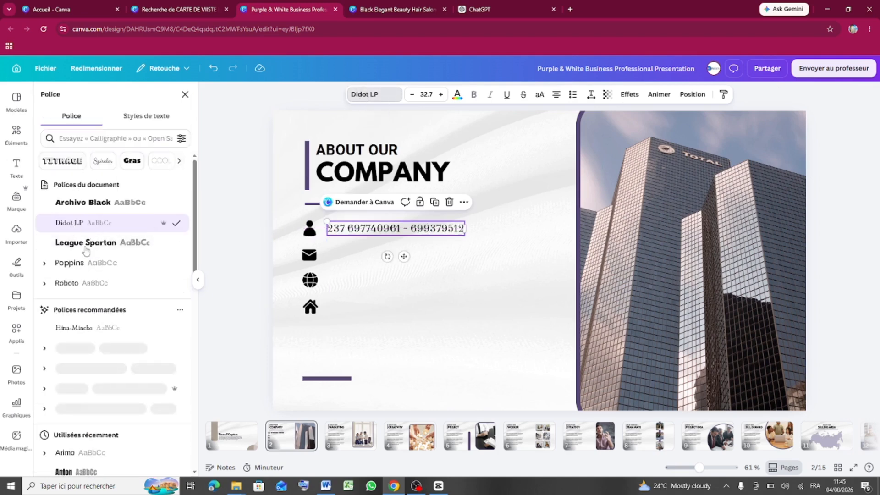
pyautogui.click(75, 265)
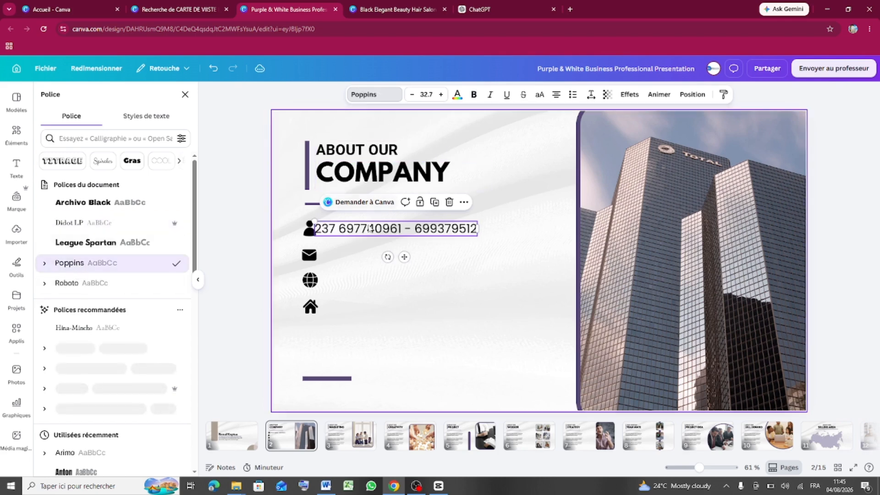
pyautogui.moveTo(404, 257); pyautogui.dragTo(414, 257)
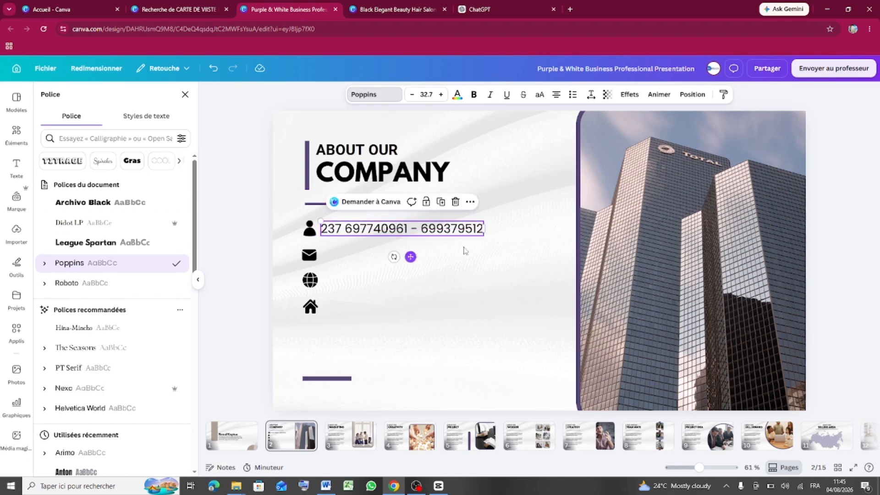
pyautogui.click(519, 252)
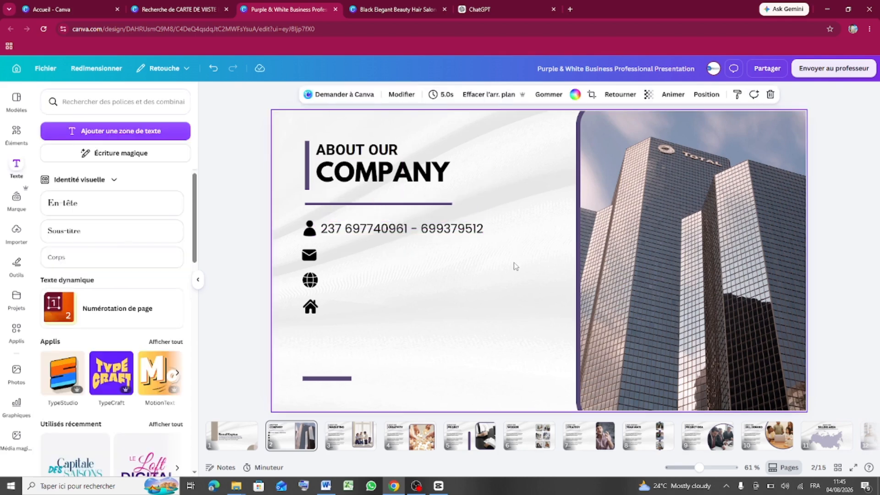
pyautogui.moveTo(444, 235); pyautogui.dragTo(449, 232)
pyautogui.click(484, 278)
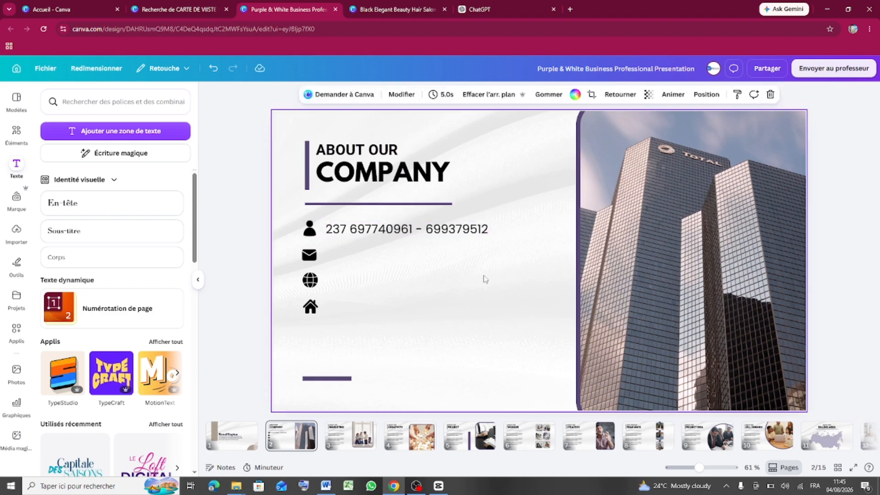
# - Make the phone number italic, then try adding bold to it
pyautogui.click(456, 236)
pyautogui.click(490, 95)
pyautogui.click(487, 326)
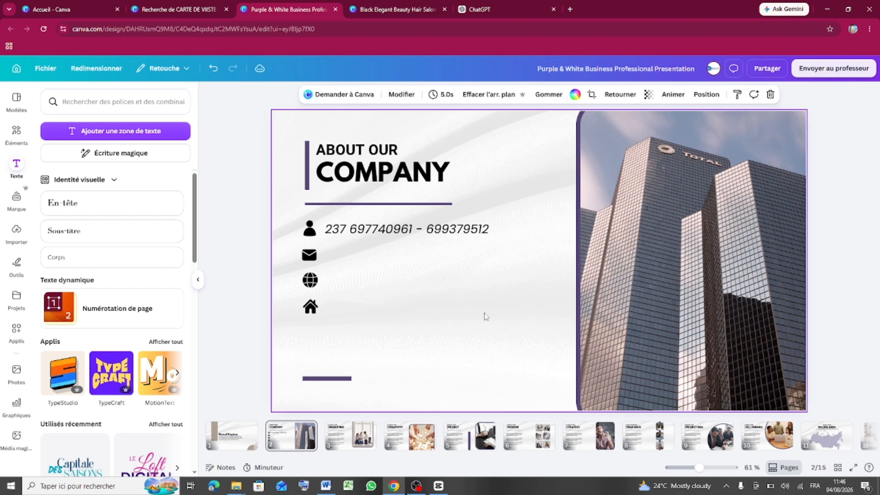
pyautogui.click(473, 231)
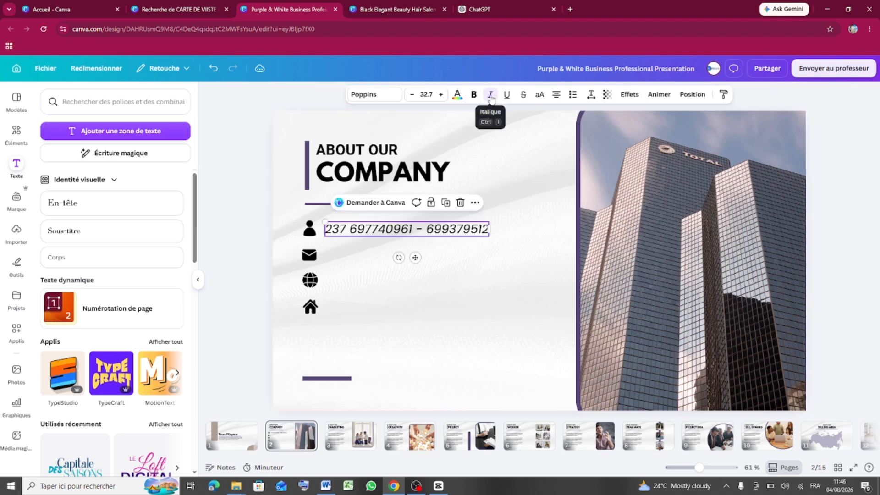
pyautogui.click(474, 95)
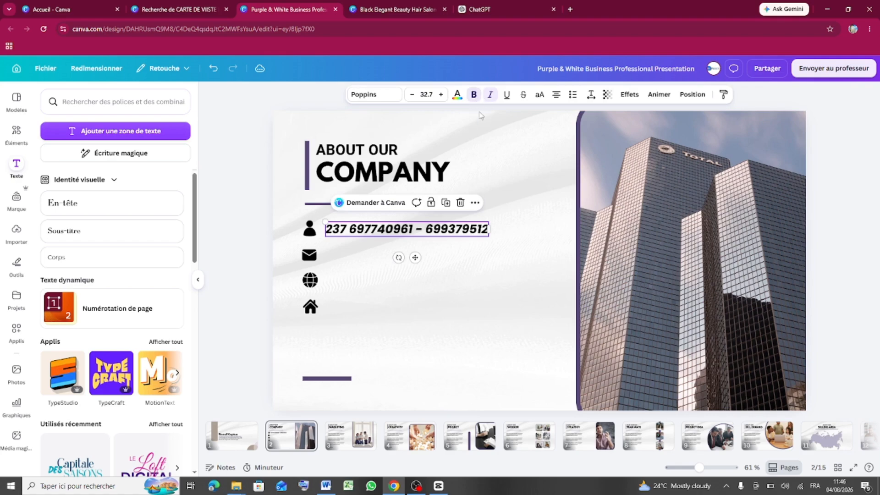
pyautogui.doubleClick(523, 213)
pyautogui.click(526, 216)
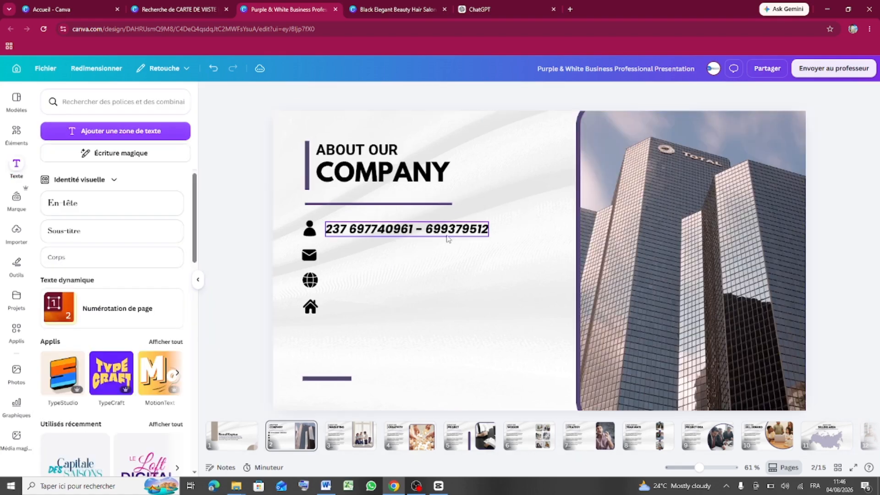
# - Delete the trial duplicate of the phone number and remove bold from the original
pyautogui.keyDown('alt'); pyautogui.moveTo(450, 232); pyautogui.dragTo(450, 260); pyautogui.keyUp('alt')
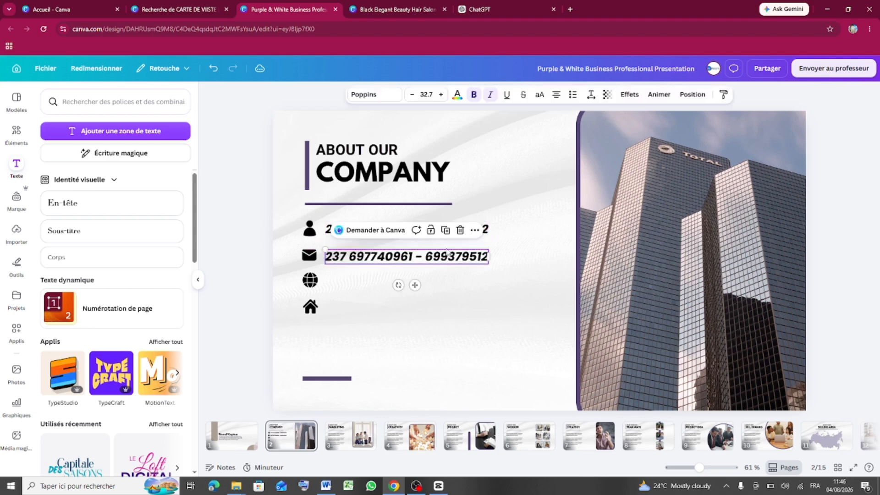
pyautogui.click(491, 287)
pyautogui.click(467, 261)
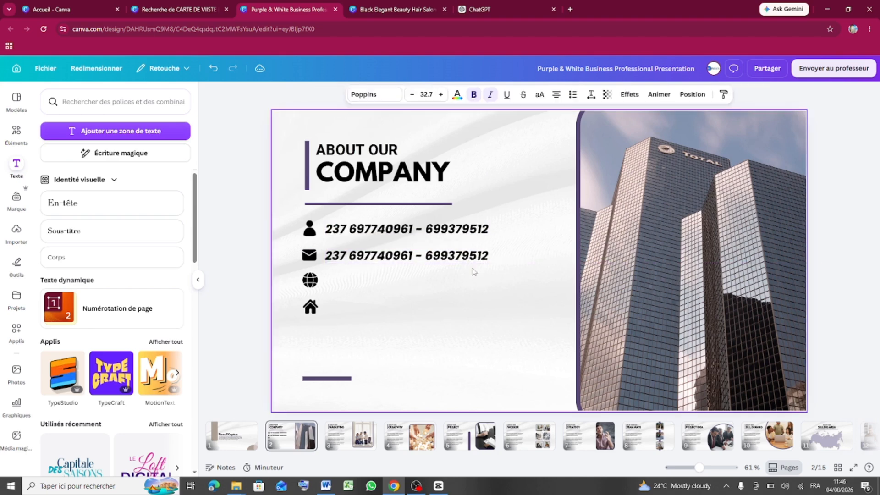
pyautogui.click(460, 229)
pyautogui.click(477, 233)
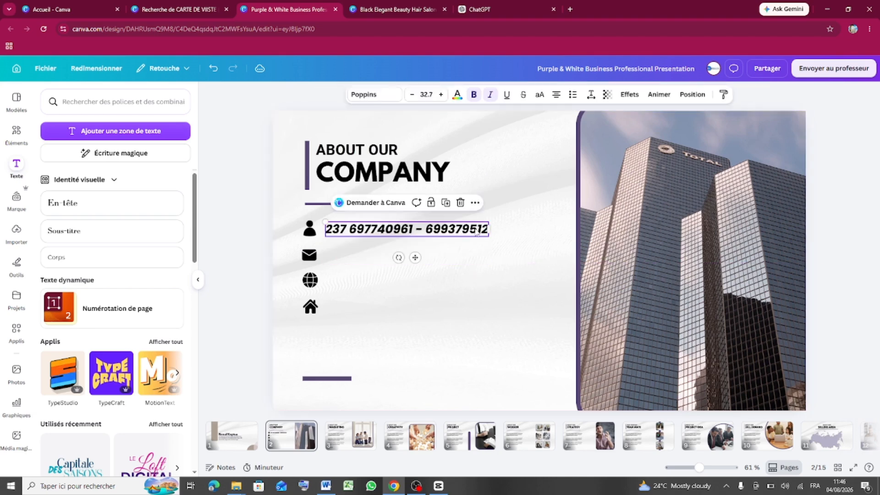
pyautogui.click(475, 95)
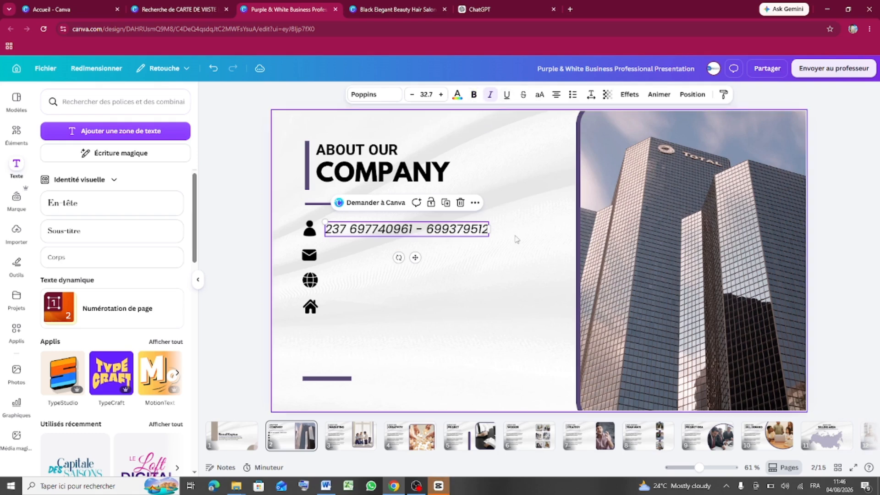
pyautogui.click(521, 250)
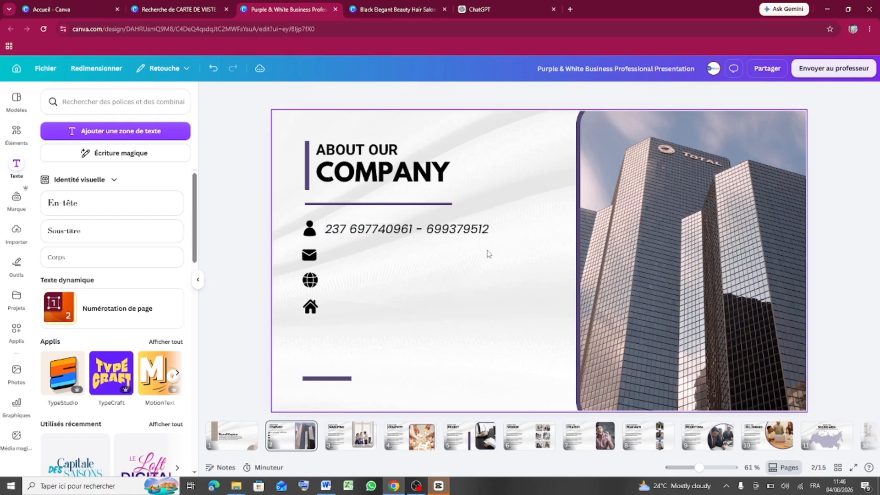
pyautogui.click(439, 486)
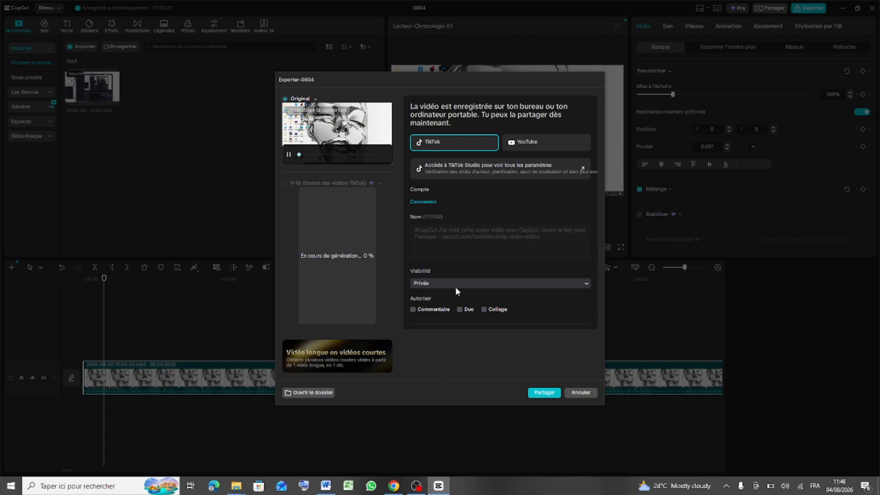
# - Cancel CapCut's export dialog and bring the Canva design in Chrome back to front
pyautogui.click(581, 393)
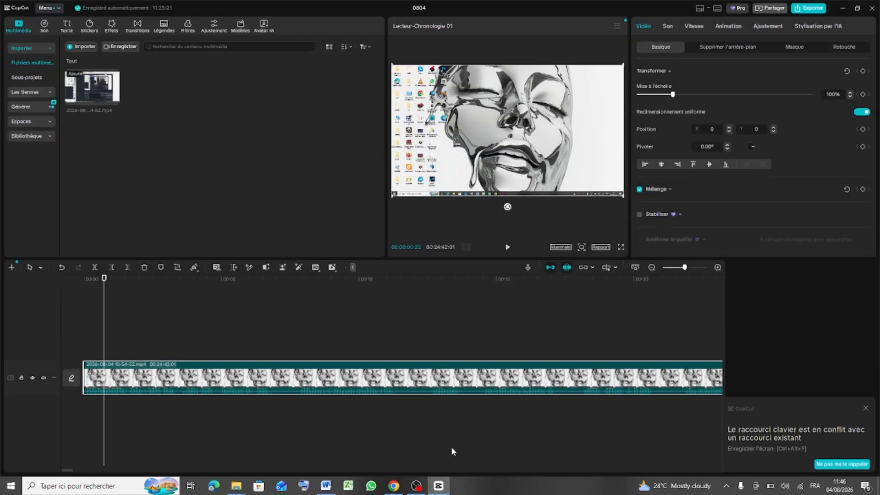
pyautogui.click(396, 487)
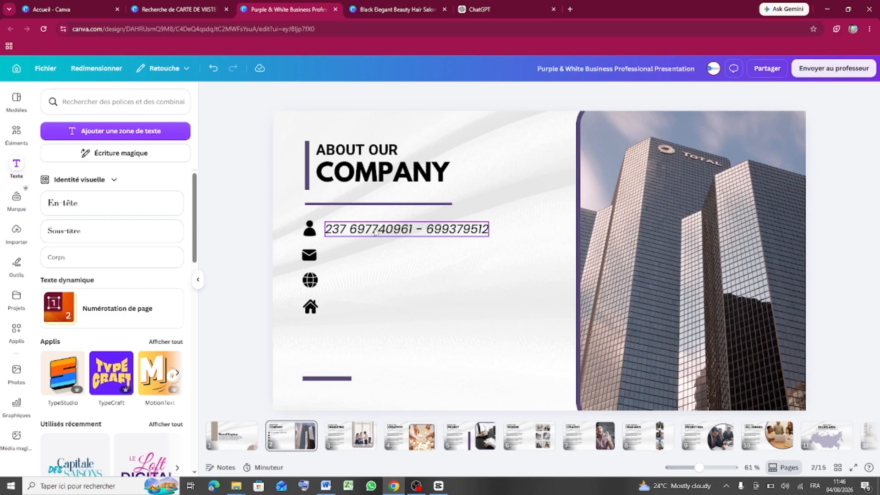
# - Copy the phone line down beside the envelope icon and replace its text with the e-mail address
pyautogui.moveTo(375, 233); pyautogui.dragTo(373, 254)
pyautogui.doubleClick(433, 256)
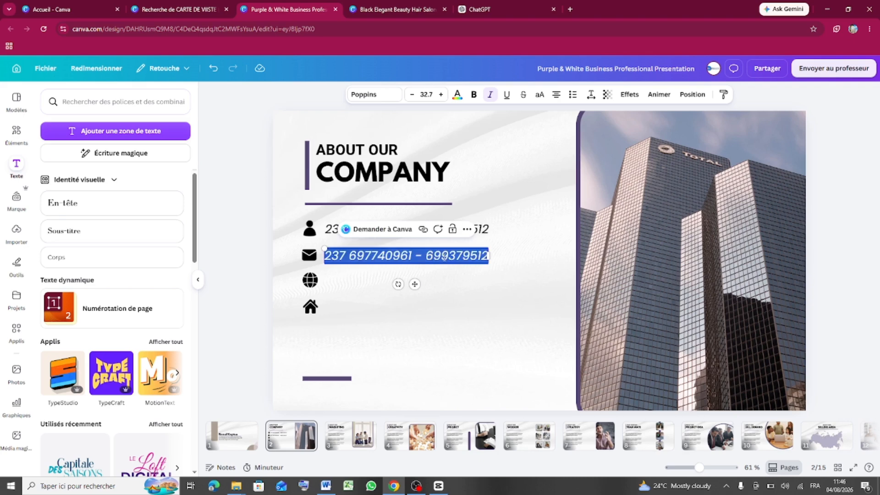
pyautogui.write('KO')
pyautogui.press('BackSpace')
pyautogui.press('BackSpace')
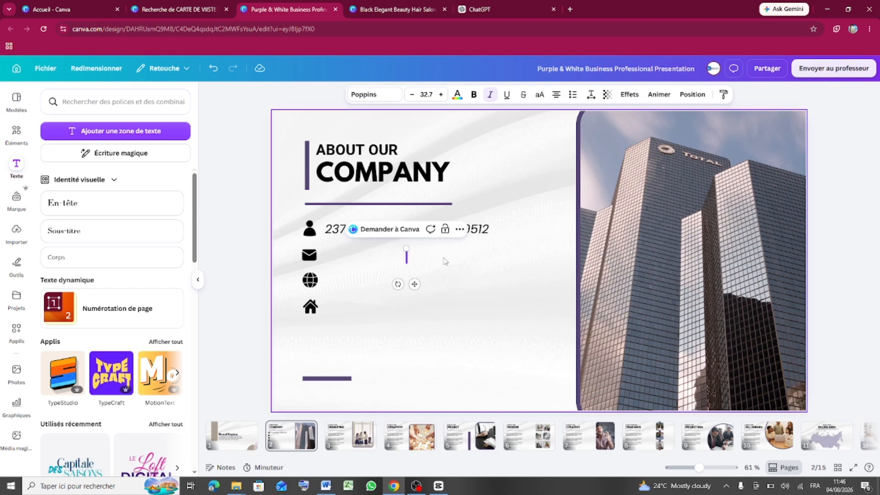
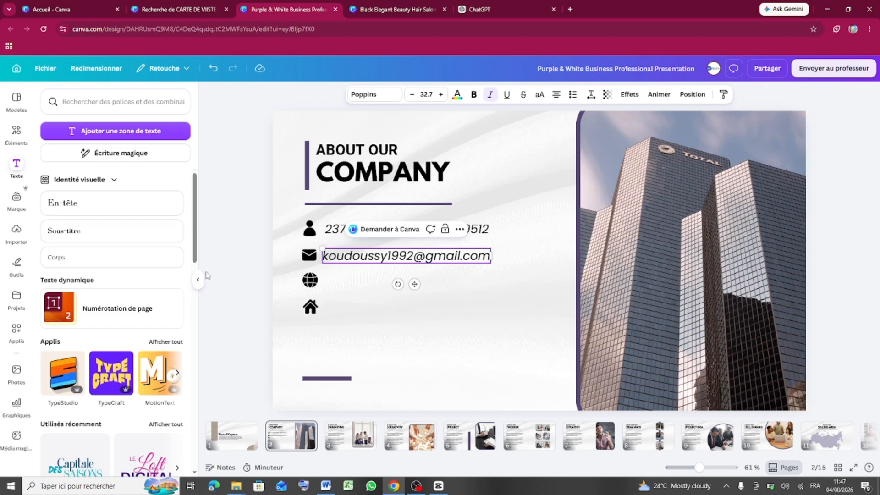
pyautogui.click(231, 309)
pyautogui.moveTo(346, 258); pyautogui.dragTo(348, 256)
pyautogui.click(449, 326)
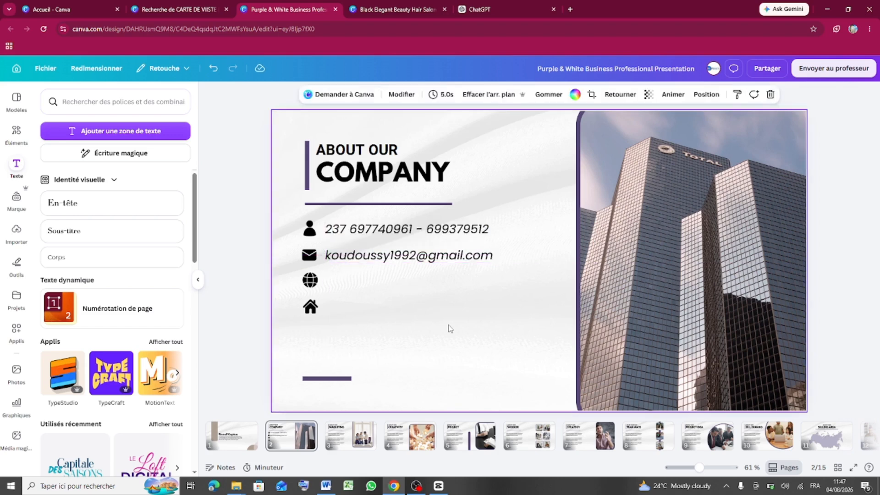
pyautogui.moveTo(407, 254); pyautogui.dragTo(406, 278)
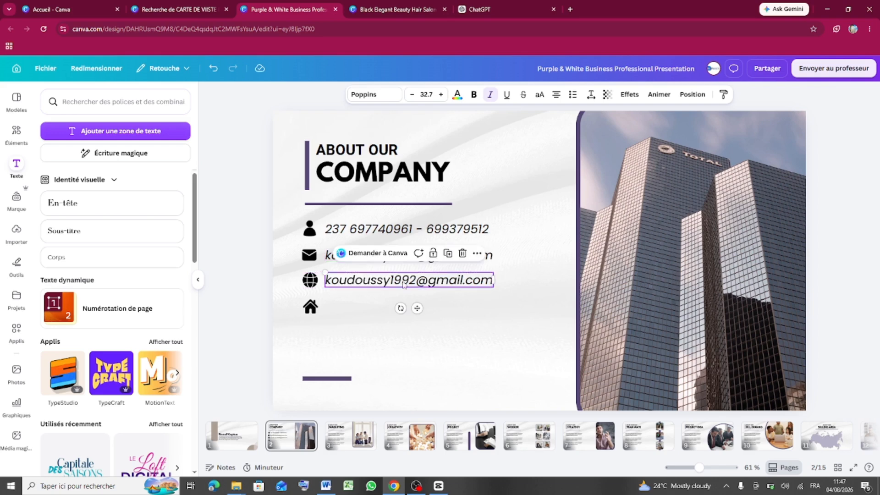
pyautogui.doubleClick(388, 280)
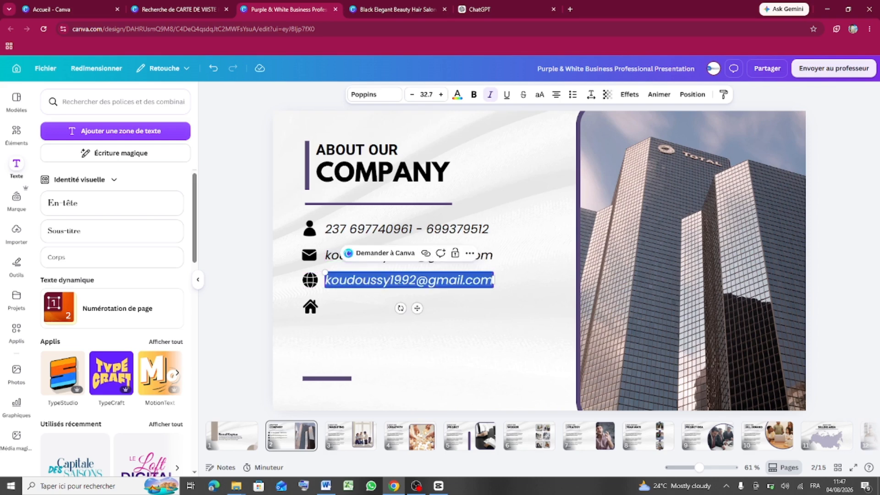
pyautogui.write('zzzz')
pyautogui.press('BackSpace')
pyautogui.press('BackSpace')
pyautogui.press('BackSpace')
pyautogui.press('BackSpace')
pyautogui.write('w')
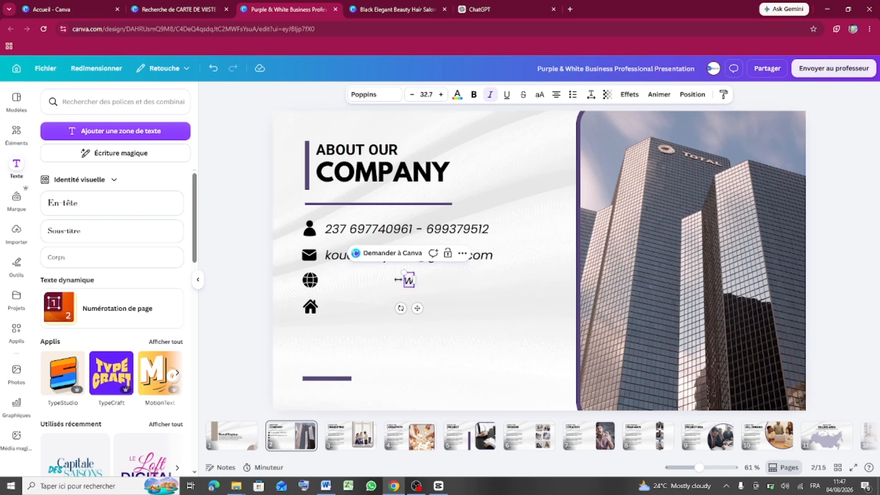
pyautogui.write('ww.')
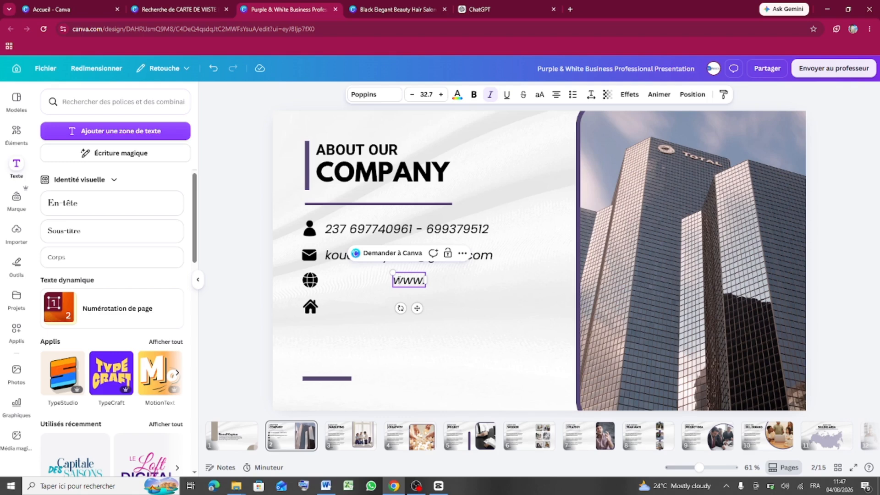
pyautogui.write('busi')
pyautogui.write('n')
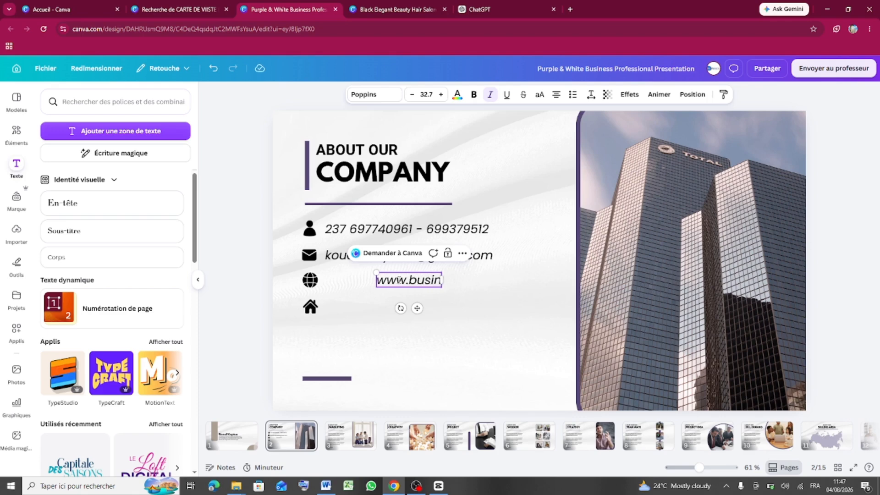
pyautogui.write('ess.com')
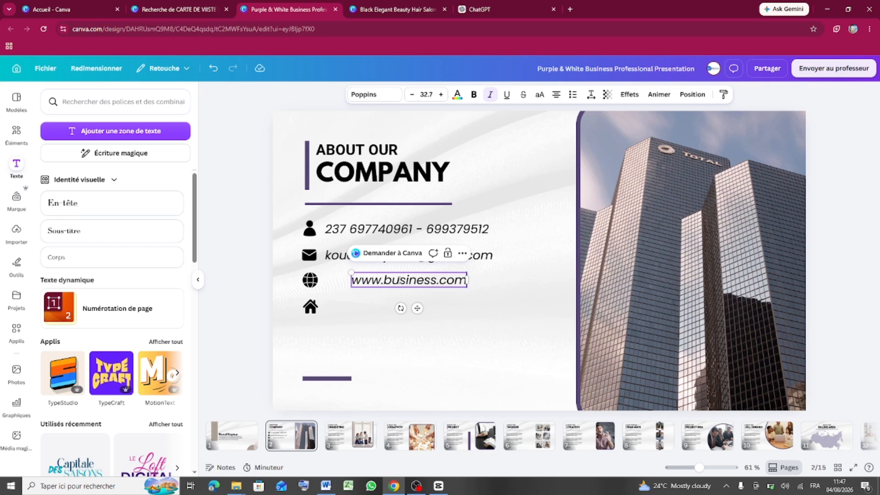
pyautogui.moveTo(415, 309); pyautogui.dragTo(392, 305)
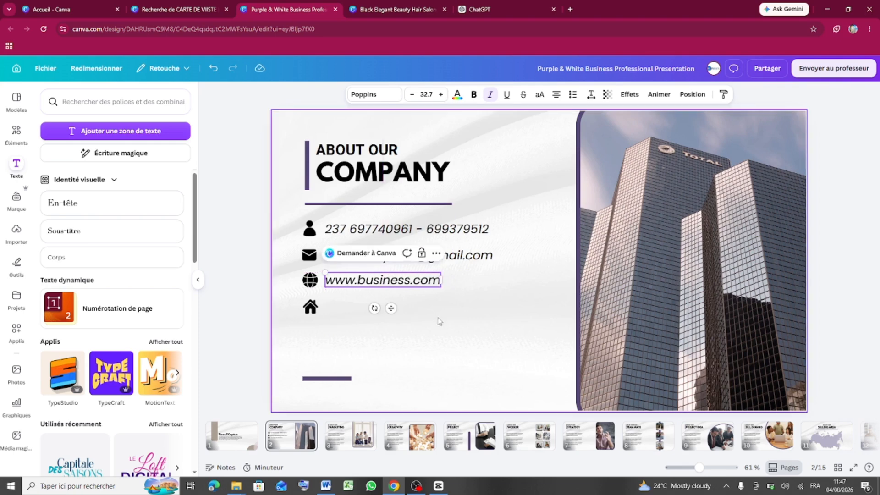
pyautogui.click(431, 319)
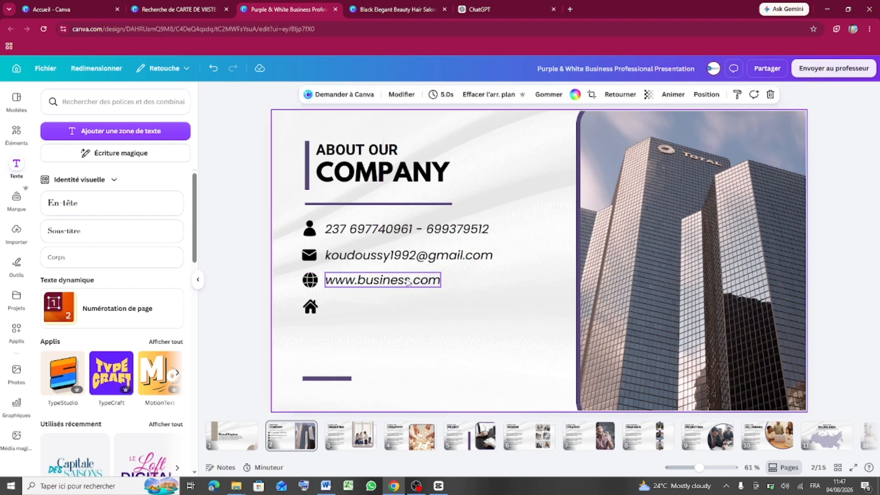
# - Place a copy of the website line beside the house icon and delete the extra duplicate
pyautogui.moveTo(408, 282); pyautogui.dragTo(407, 305)
pyautogui.click(475, 307)
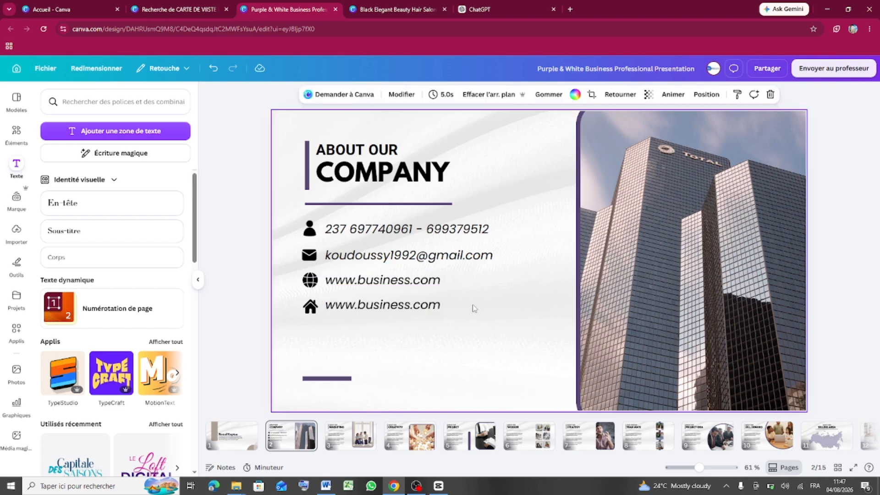
pyautogui.click(457, 260)
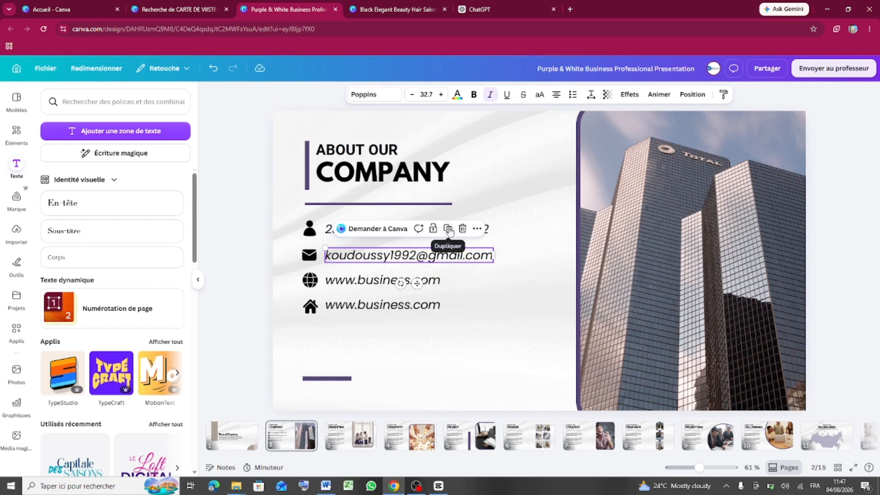
pyautogui.click(437, 281)
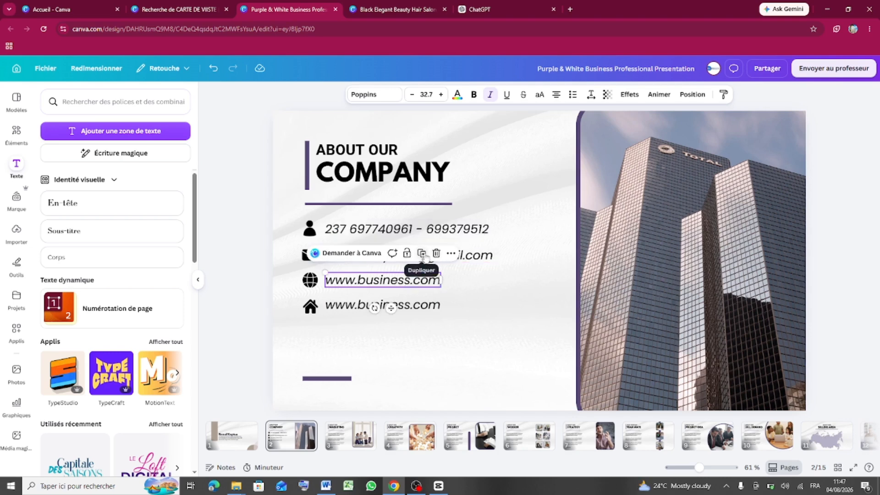
pyautogui.click(423, 252)
pyautogui.click(415, 286)
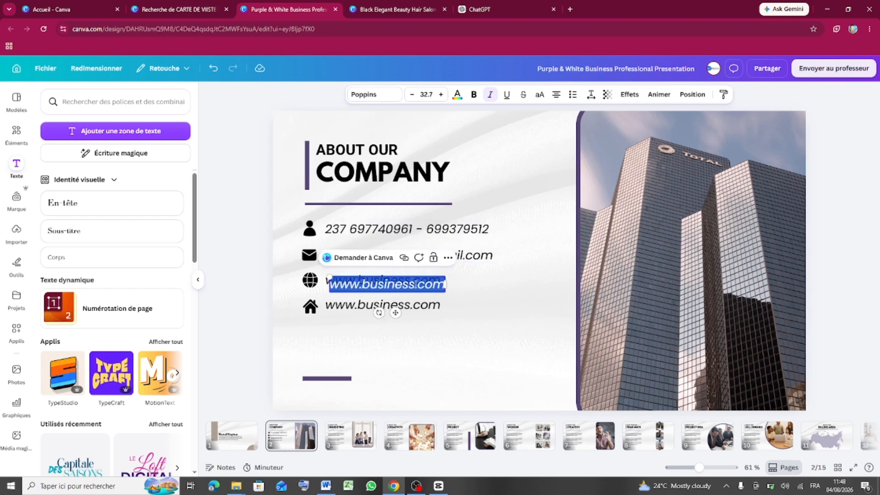
pyautogui.click(474, 303)
pyautogui.click(436, 288)
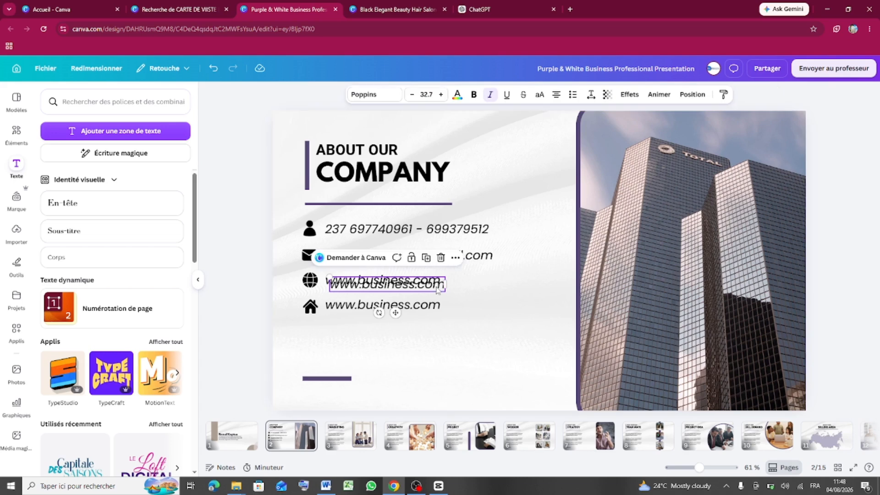
pyautogui.click(441, 257)
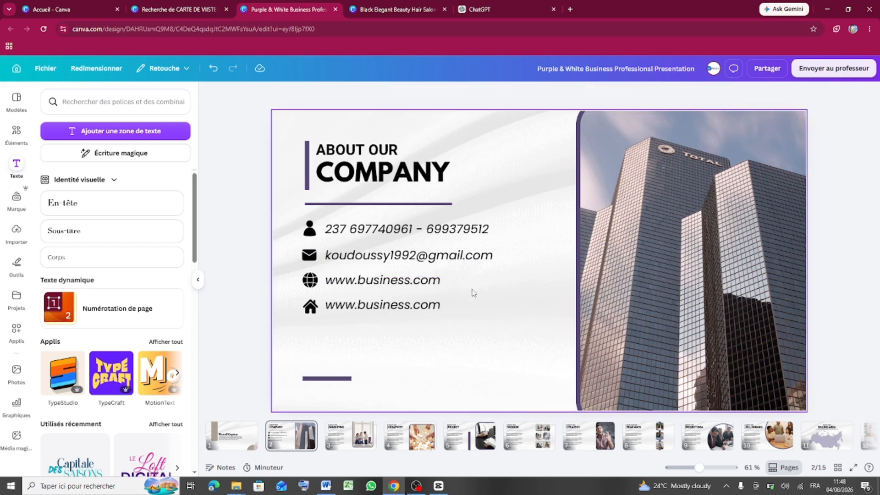
# - Retype the house-row line as 'Douala - Cameroun' and align it with the rows above
pyautogui.doubleClick(408, 306)
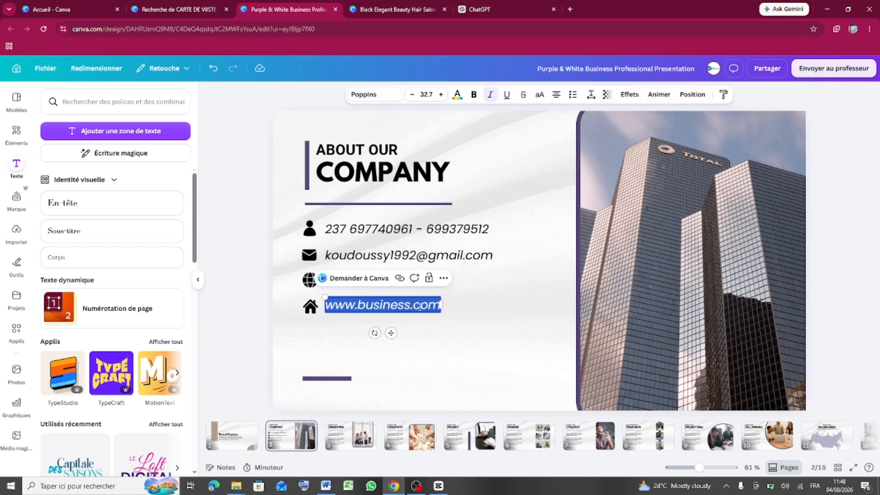
pyautogui.write('Douala')
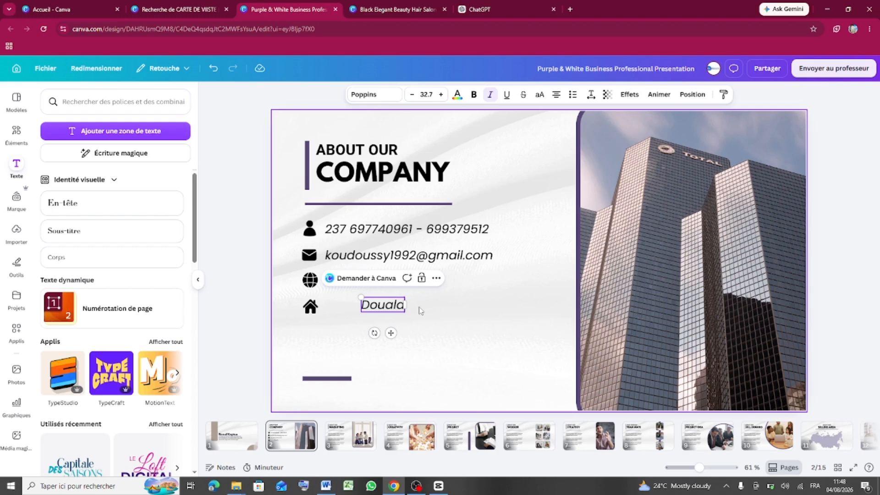
pyautogui.write('-')
pyautogui.press('BackSpace')
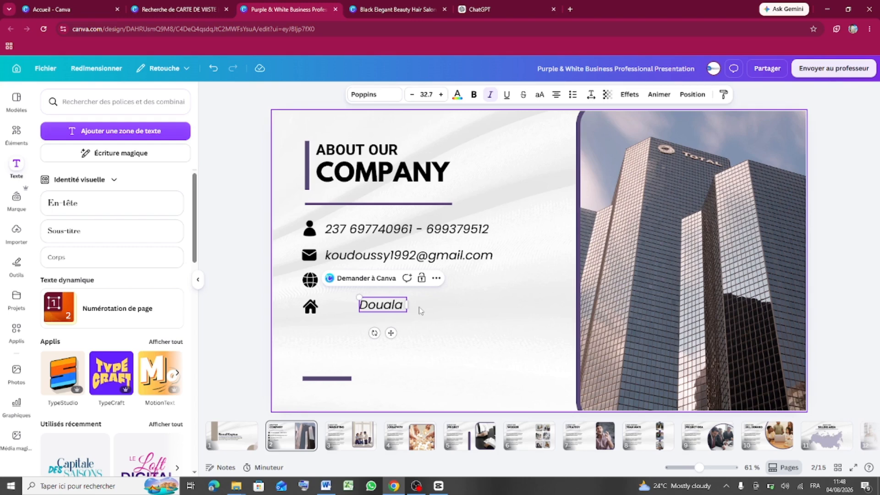
pyautogui.write('-')
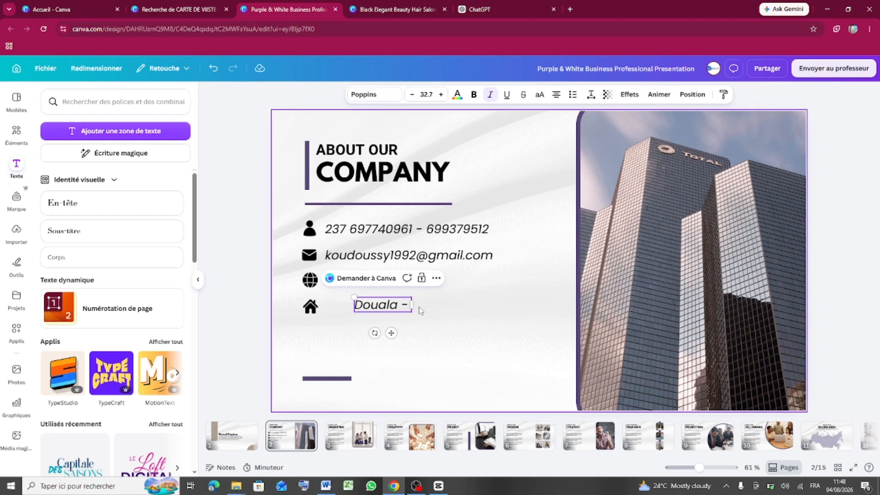
pyautogui.write(' Ca')
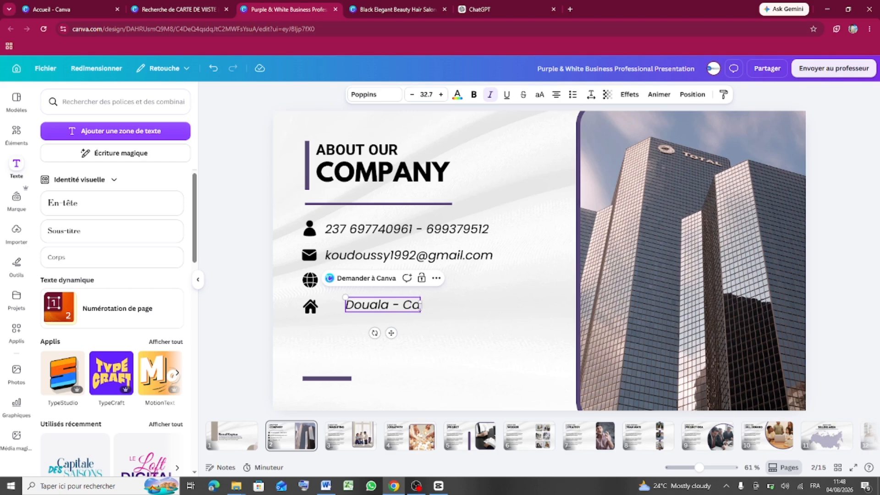
pyautogui.write('meroun')
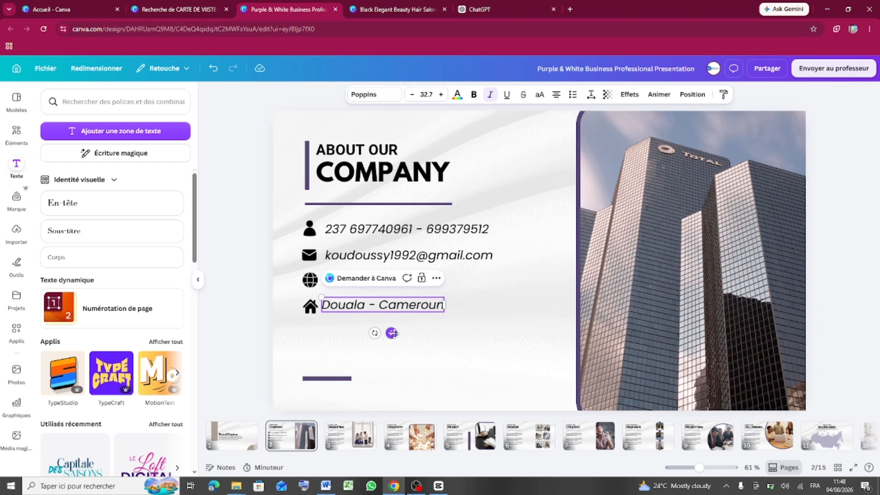
pyautogui.moveTo(395, 335); pyautogui.dragTo(397, 338)
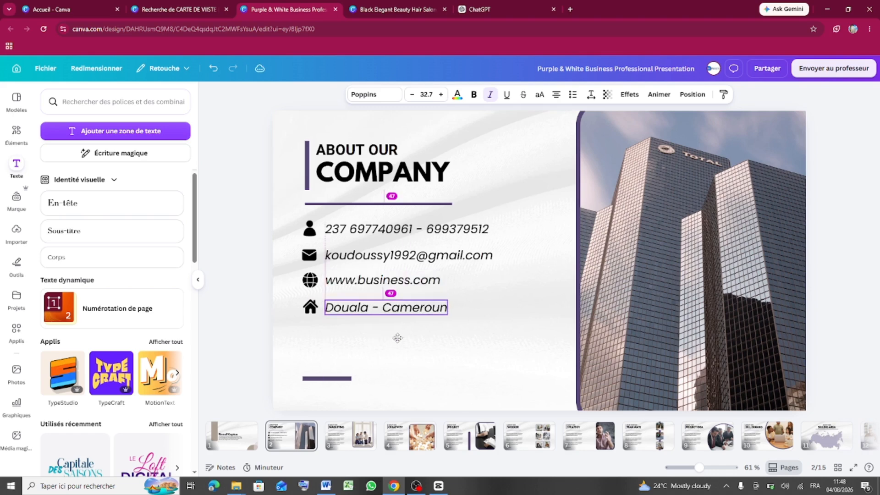
pyautogui.click(460, 360)
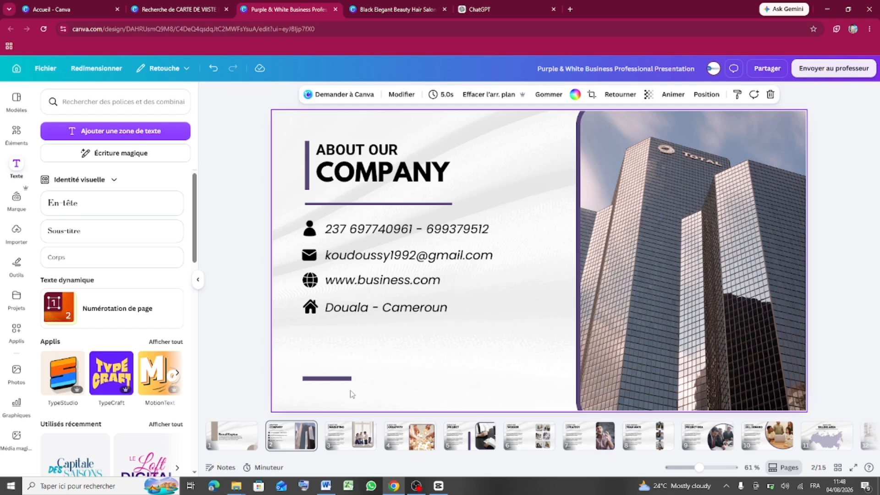
# - Delete the building photo together with its frame from the back page
pyautogui.click(660, 235)
pyautogui.moveTo(660, 237); pyautogui.dragTo(659, 255)
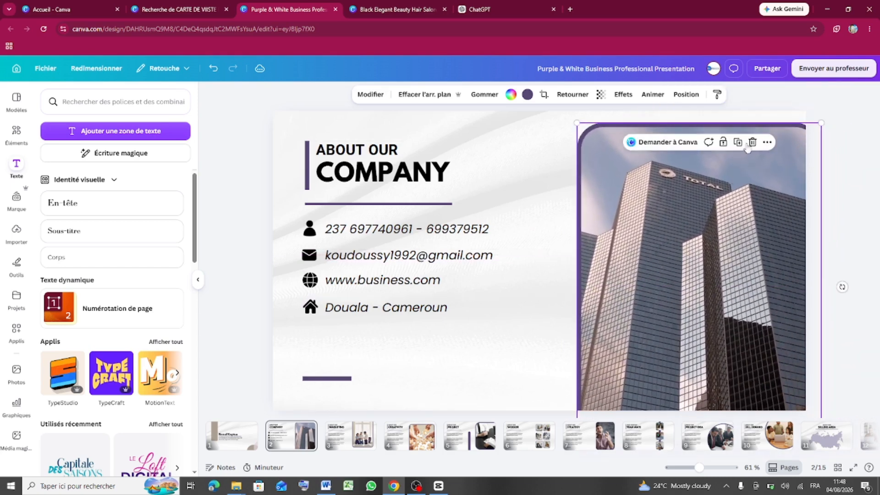
pyautogui.click(752, 142)
pyautogui.click(754, 142)
pyautogui.click(755, 143)
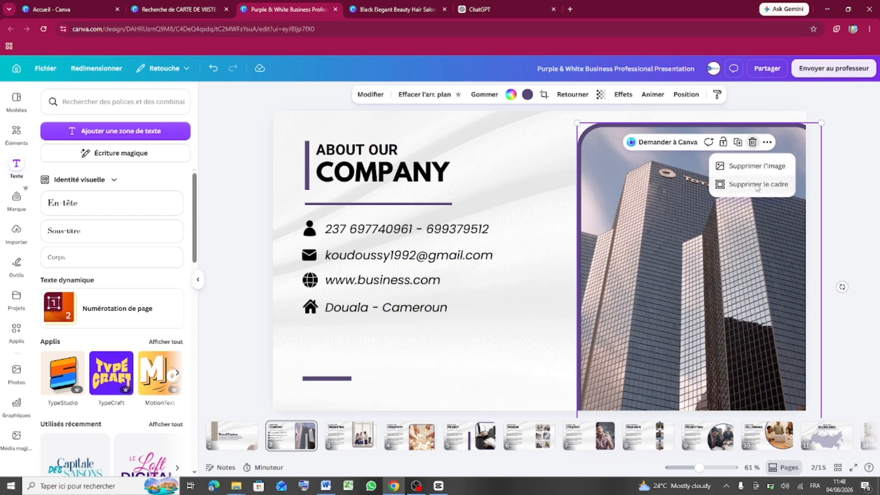
pyautogui.click(753, 186)
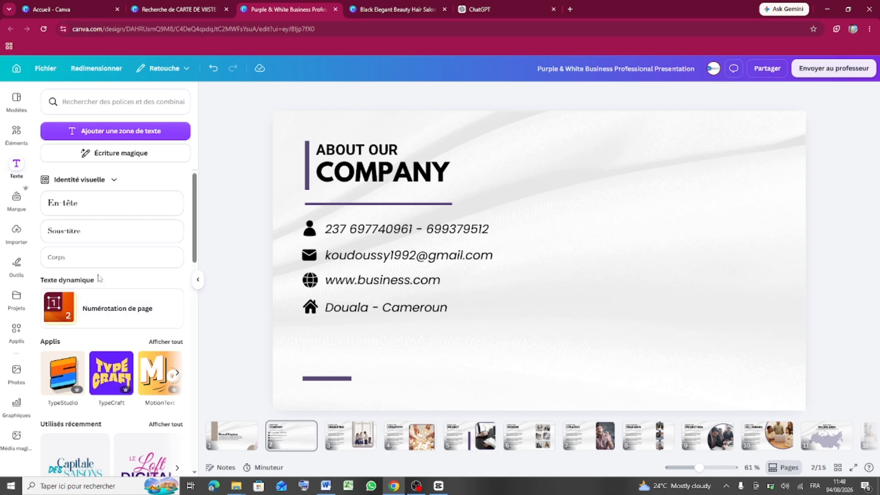
# - Open Elements, clear the old search, and browse the Shapes category
pyautogui.click(18, 143)
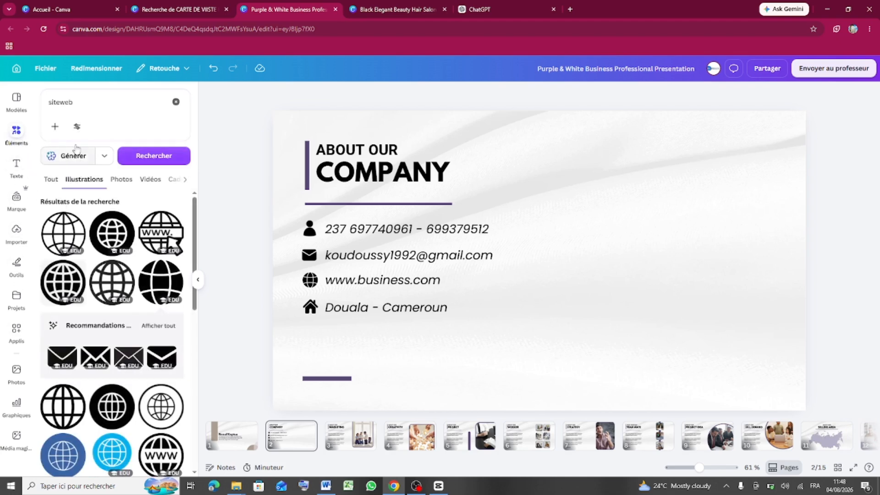
pyautogui.click(177, 102)
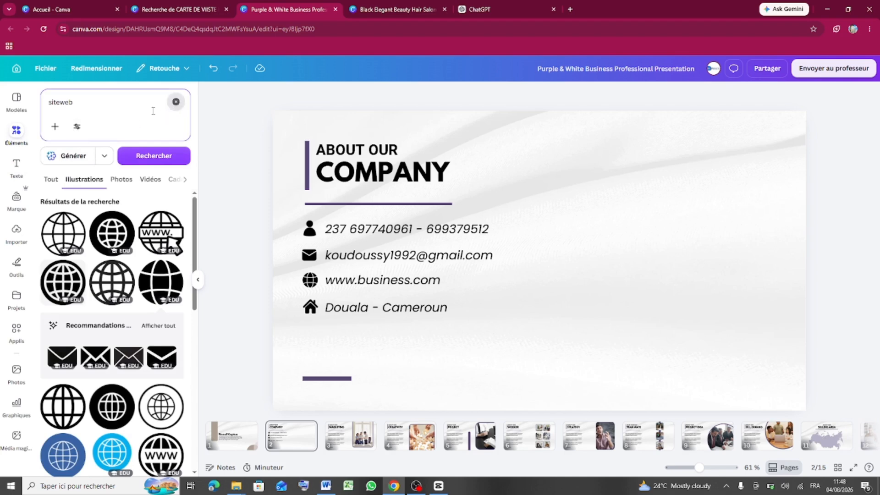
pyautogui.click(64, 341)
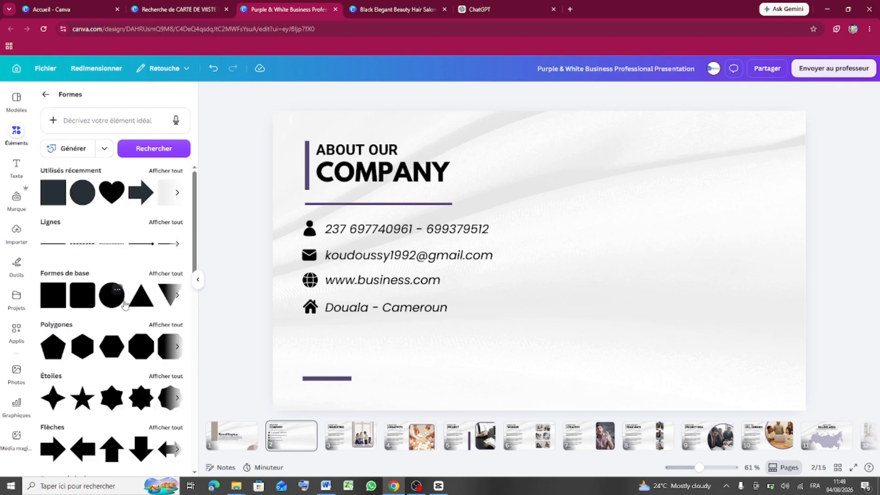
# - Add a circle and enlarge it to fill the right side, running off the edge
pyautogui.moveTo(84, 195); pyautogui.dragTo(649, 240)
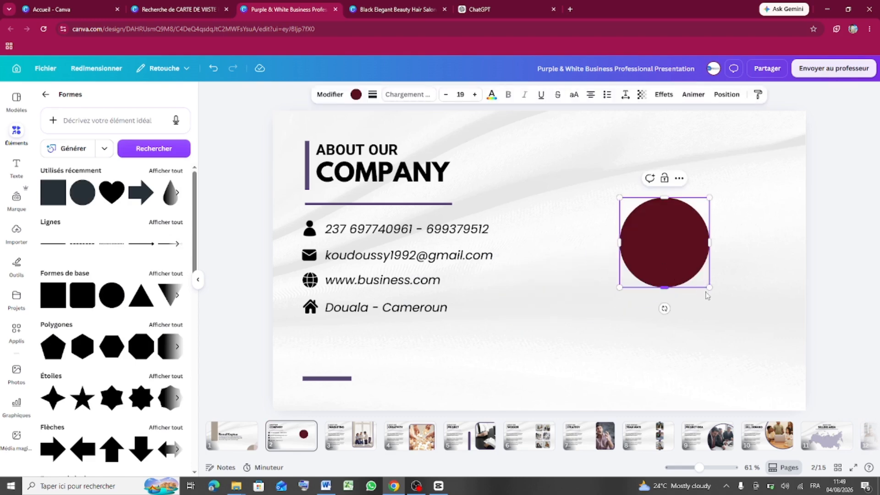
pyautogui.moveTo(753, 332); pyautogui.dragTo(796, 400)
pyautogui.moveTo(763, 353); pyautogui.dragTo(748, 291)
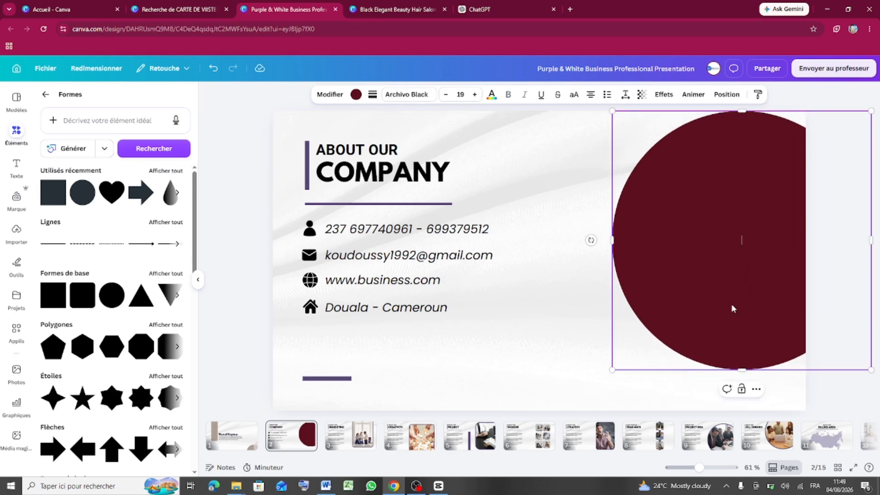
pyautogui.moveTo(612, 370); pyautogui.dragTo(595, 389)
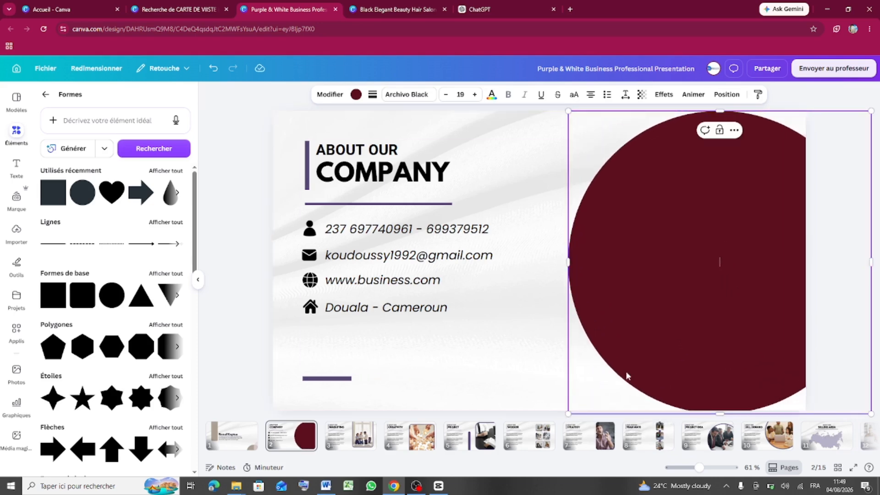
pyautogui.moveTo(695, 326); pyautogui.dragTo(726, 322)
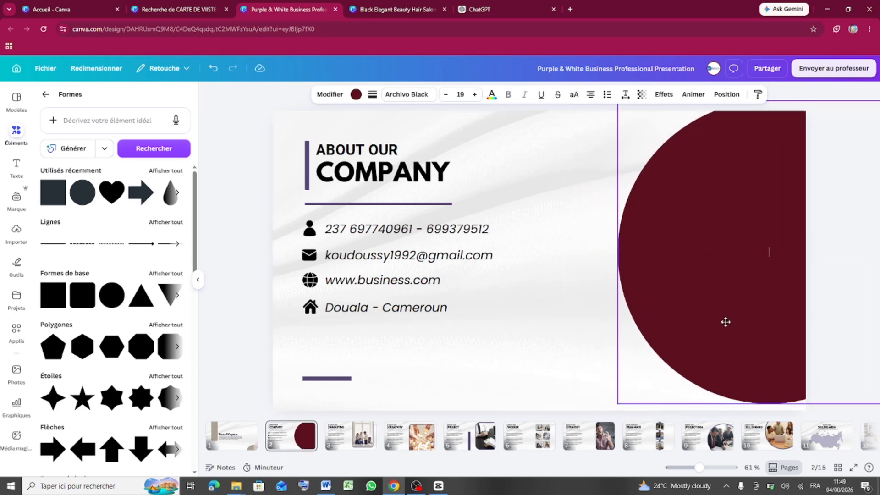
pyautogui.moveTo(692, 276); pyautogui.dragTo(665, 269)
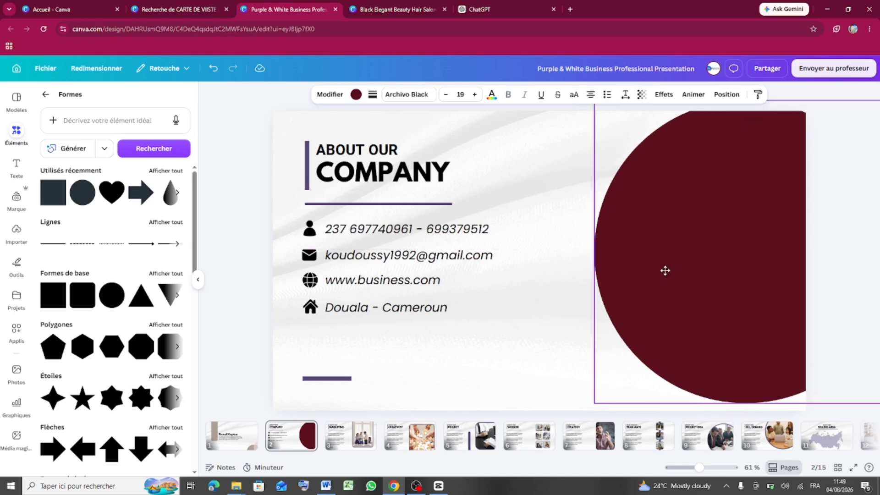
pyautogui.moveTo(573, 405); pyautogui.dragTo(561, 415)
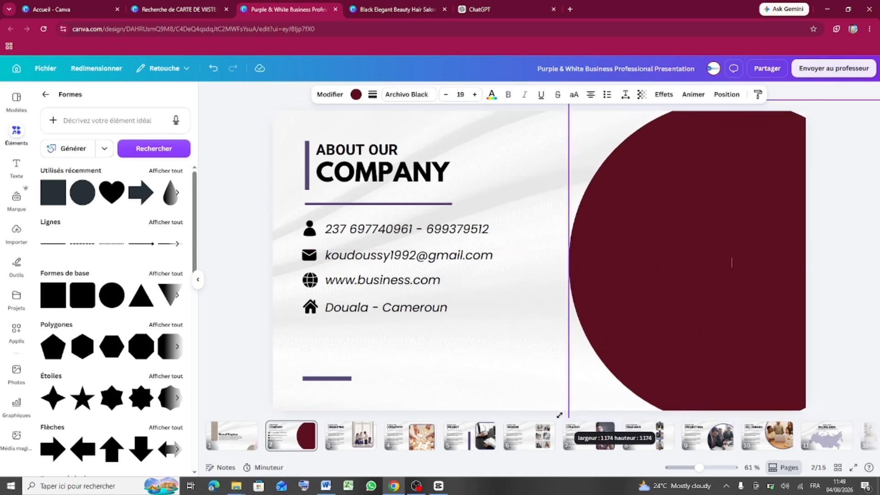
pyautogui.moveTo(667, 322); pyautogui.dragTo(680, 314)
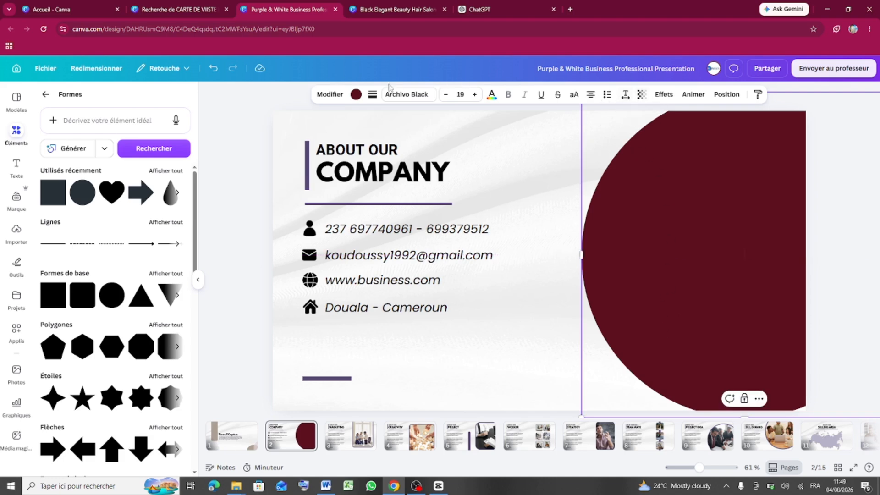
# - Recolour the big circle grey and lower its transparency to 82
pyautogui.click(356, 95)
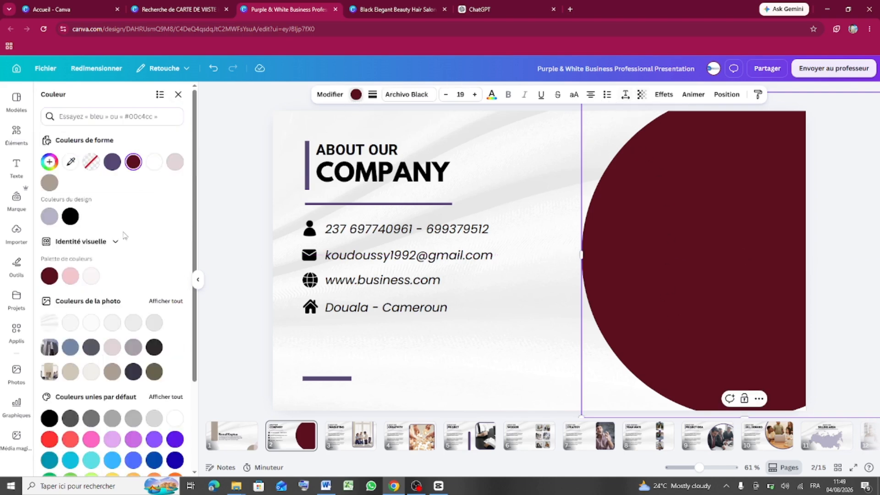
pyautogui.click(113, 419)
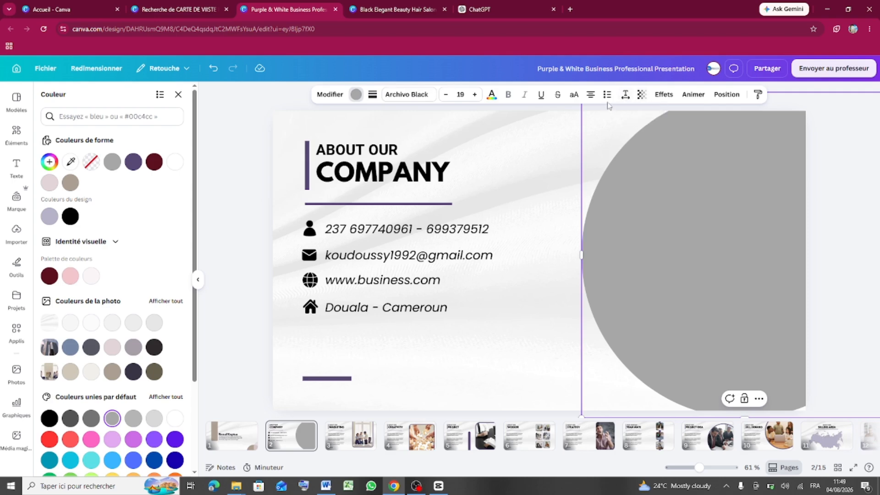
pyautogui.click(642, 95)
pyautogui.moveTo(665, 132); pyautogui.dragTo(633, 133)
pyautogui.click(542, 182)
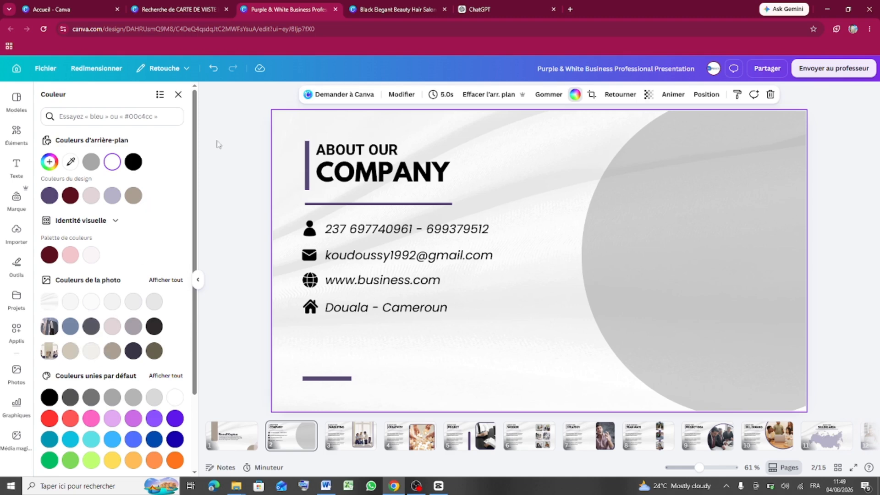
# - Add a second circle and enlarge it to 1046 by 1046 over the right side
pyautogui.click(178, 94)
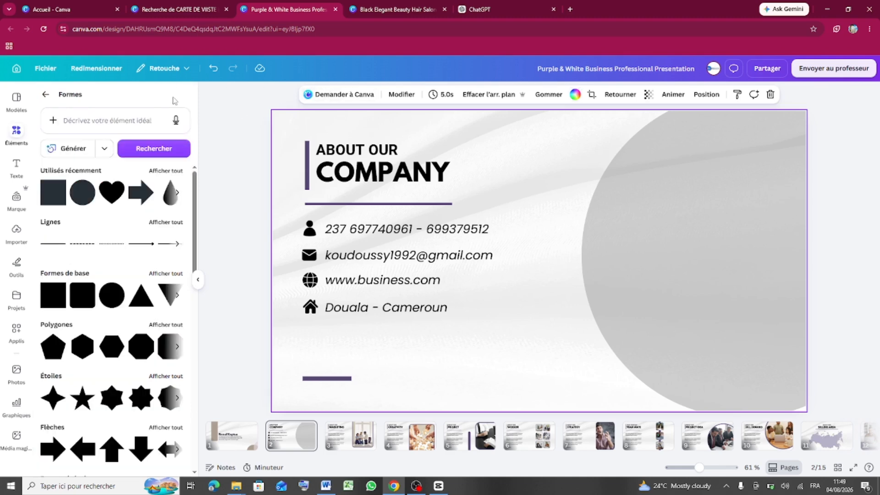
pyautogui.moveTo(84, 197); pyautogui.dragTo(689, 231)
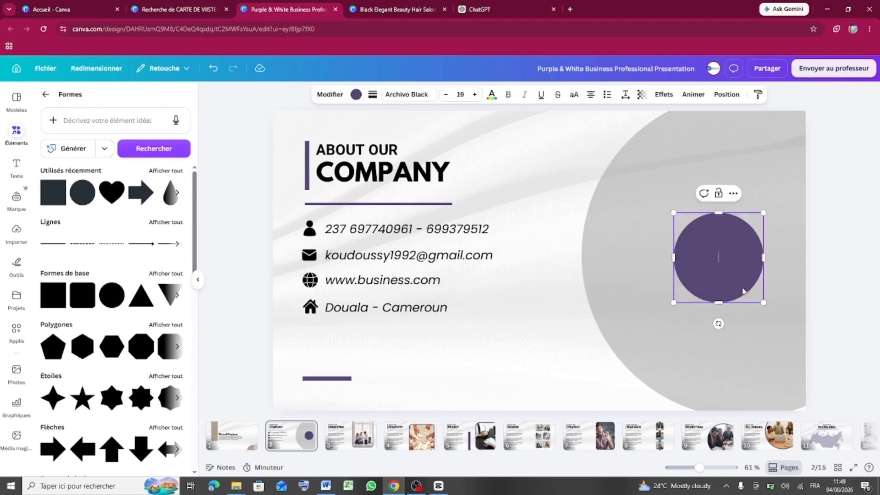
pyautogui.moveTo(765, 302); pyautogui.dragTo(879, 439)
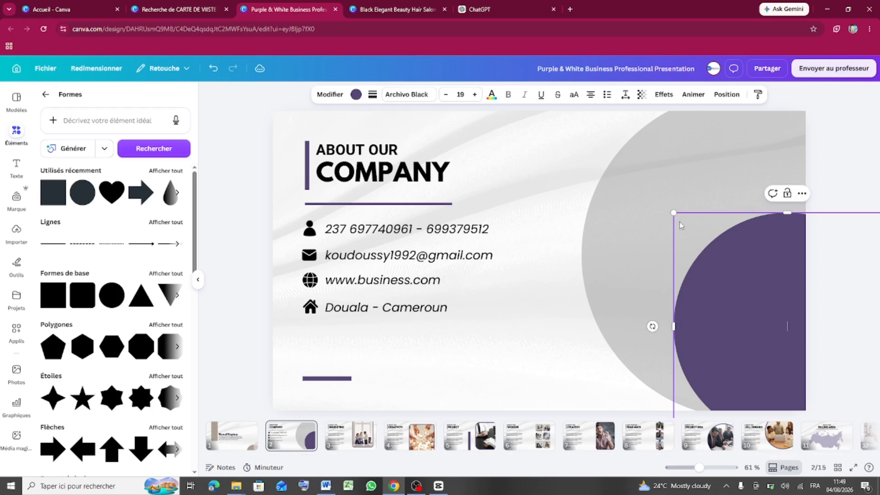
pyautogui.moveTo(666, 198); pyautogui.dragTo(634, 132)
pyautogui.moveTo(683, 269); pyautogui.dragTo(678, 248)
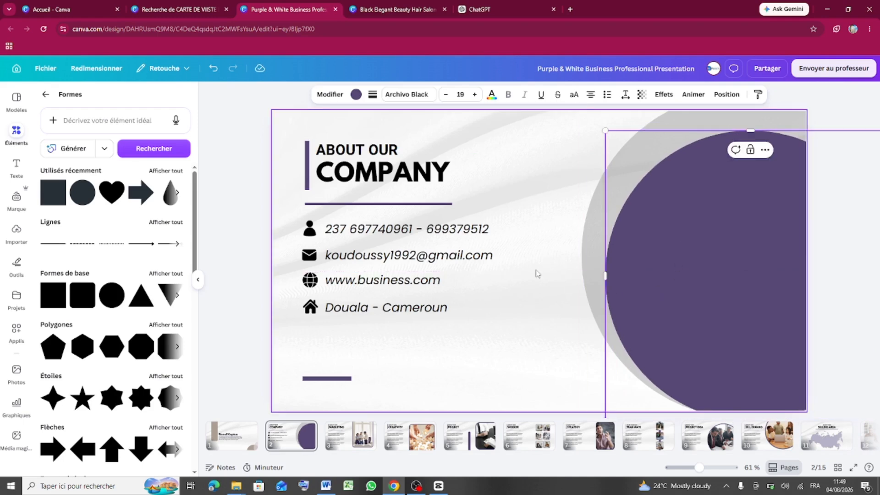
pyautogui.click(534, 285)
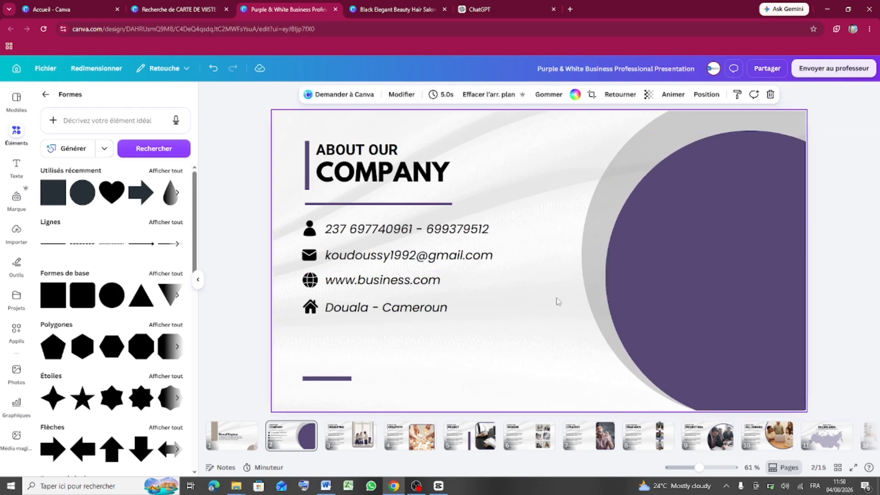
# - Recolour the new circle from purple to taupe and nudge it right and down
pyautogui.click(710, 334)
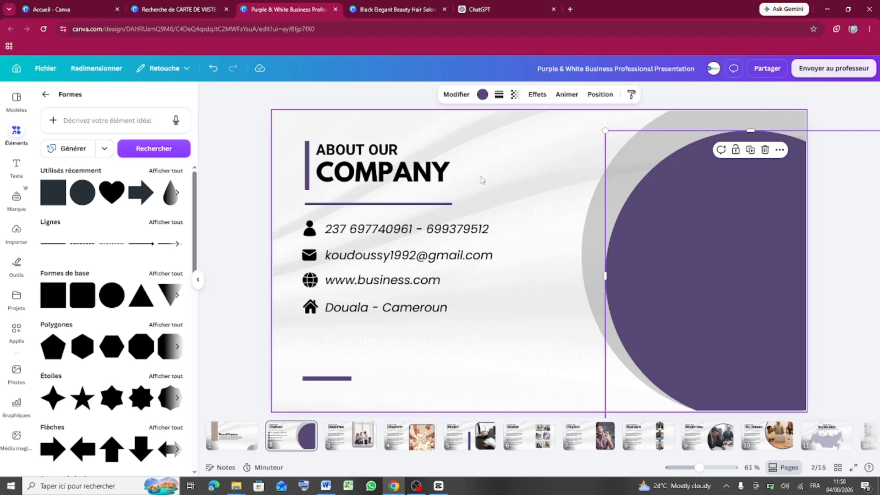
pyautogui.click(482, 96)
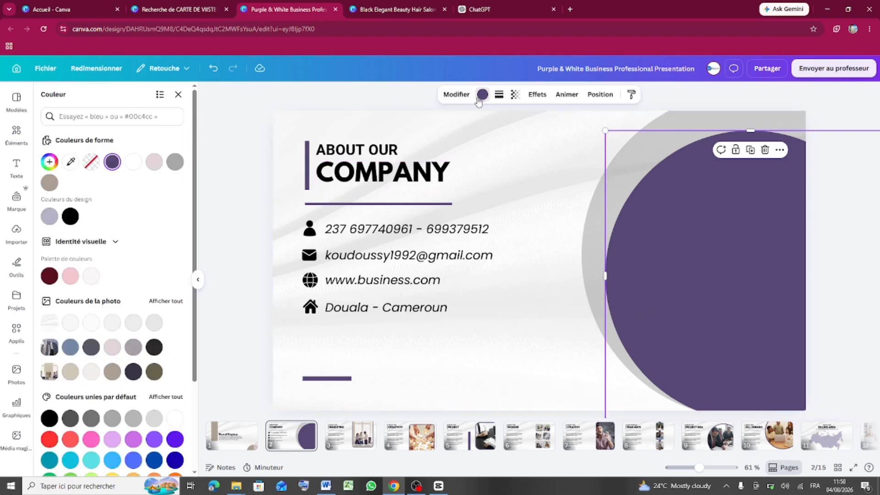
pyautogui.click(50, 182)
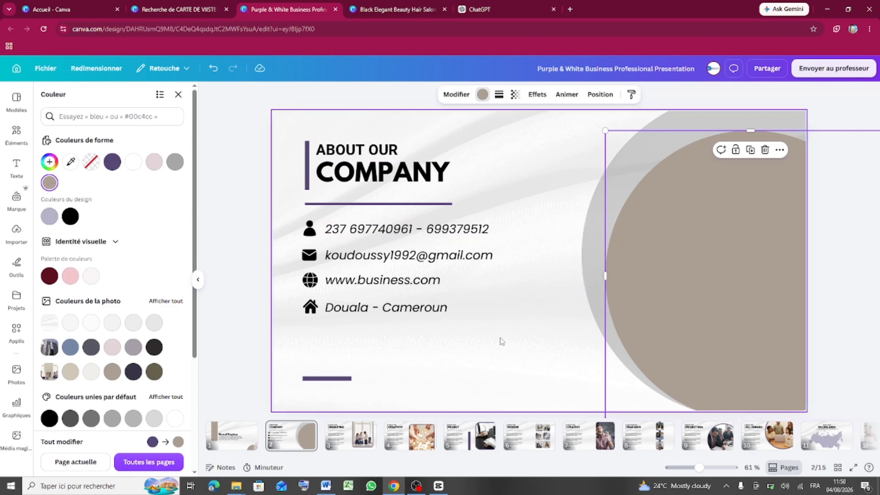
pyautogui.moveTo(670, 268); pyautogui.dragTo(673, 278)
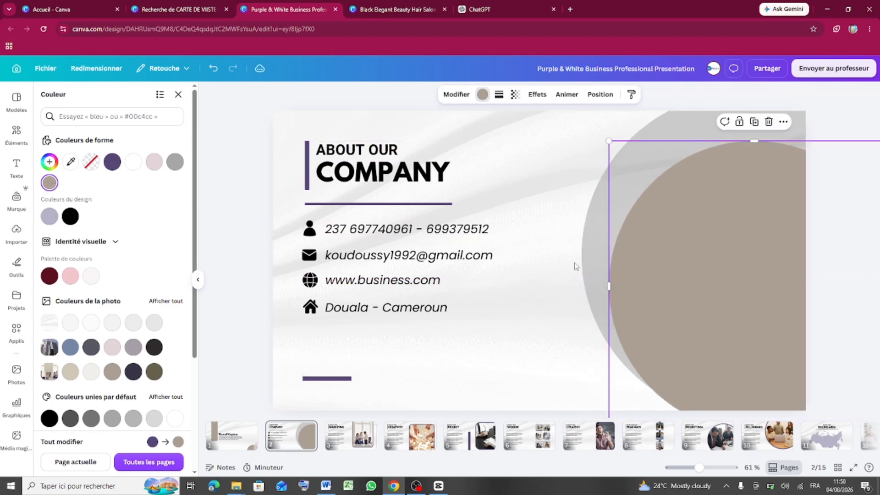
pyautogui.click(550, 297)
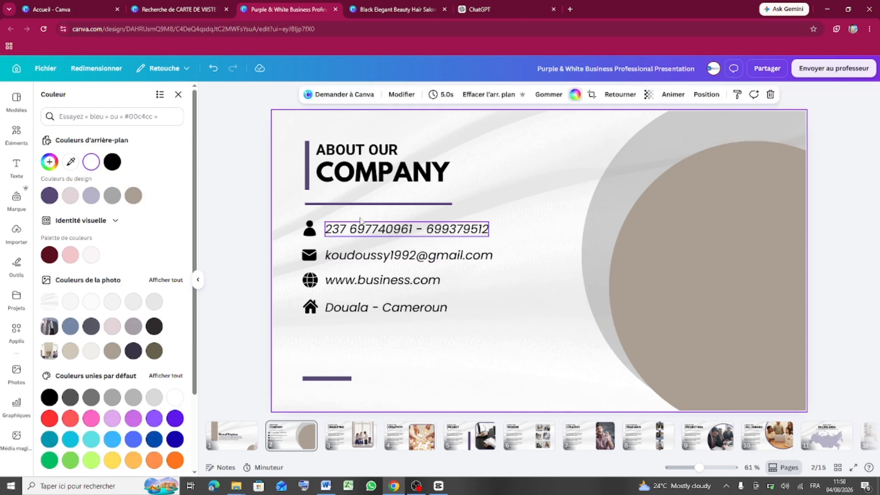
# - Recolour the vertical bar beside the title taupe
pyautogui.click(307, 176)
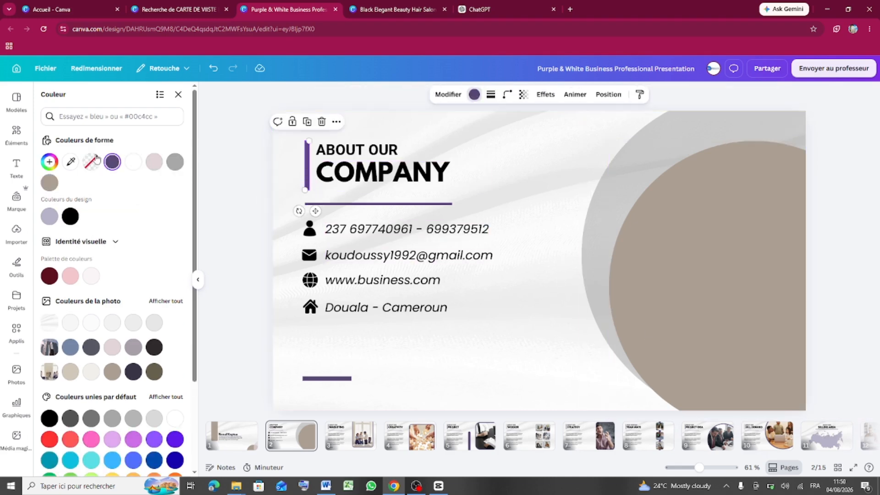
pyautogui.click(49, 182)
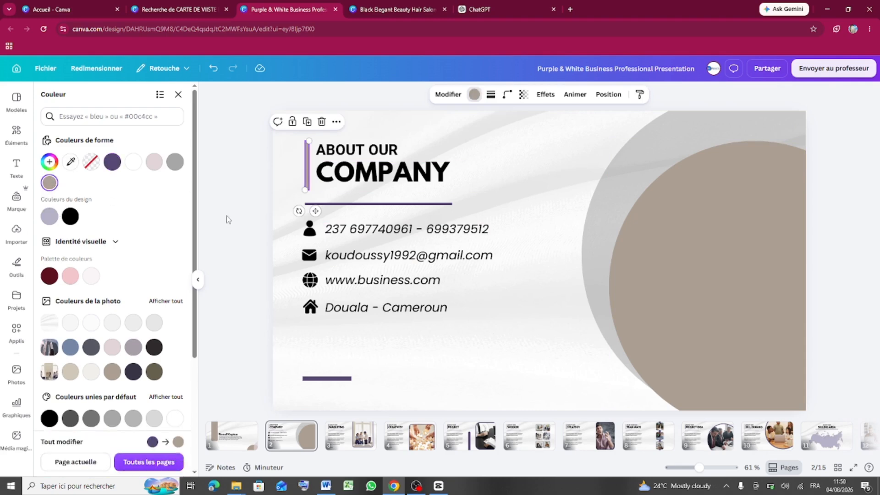
pyautogui.click(261, 181)
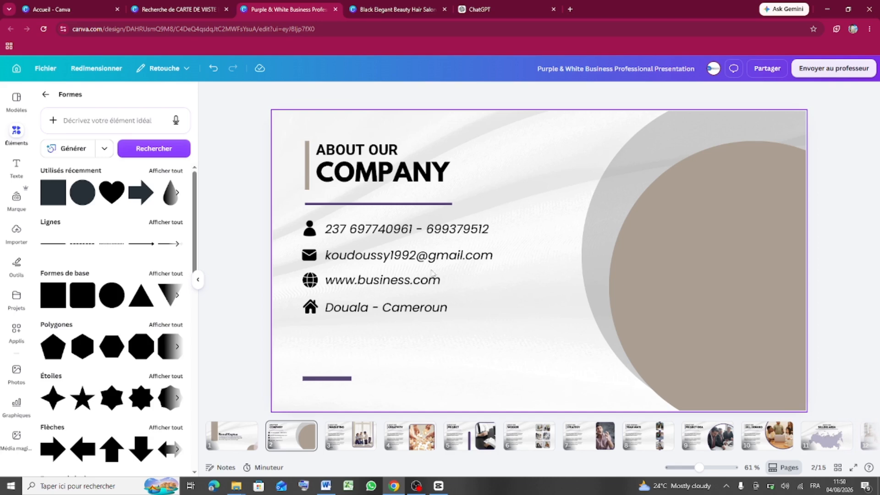
# - Recolour the line under COMPANY taupe
pyautogui.click(408, 204)
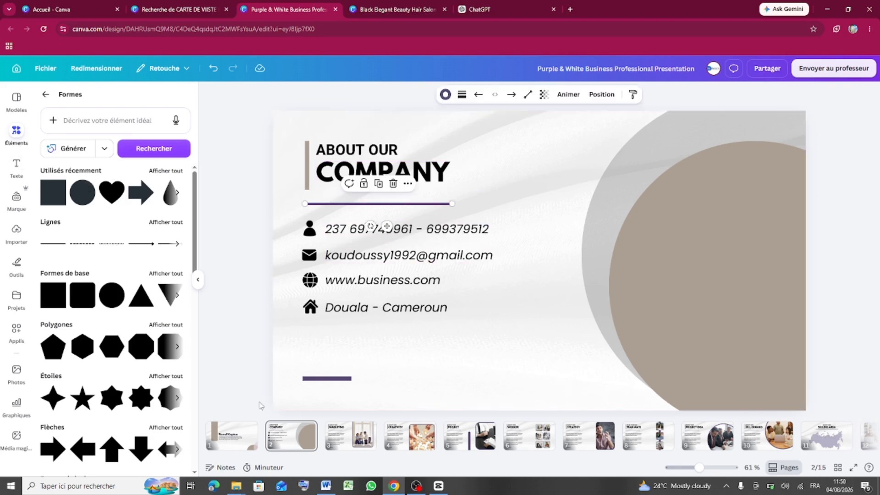
pyautogui.click(239, 441)
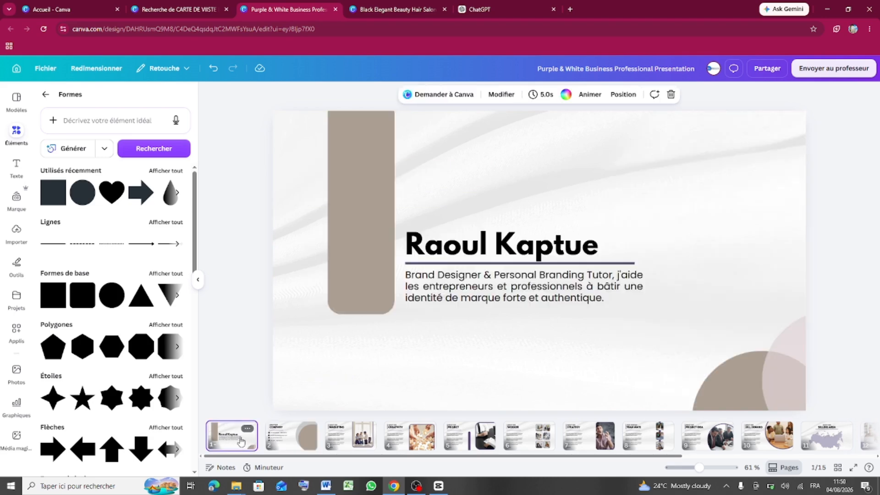
pyautogui.click(296, 441)
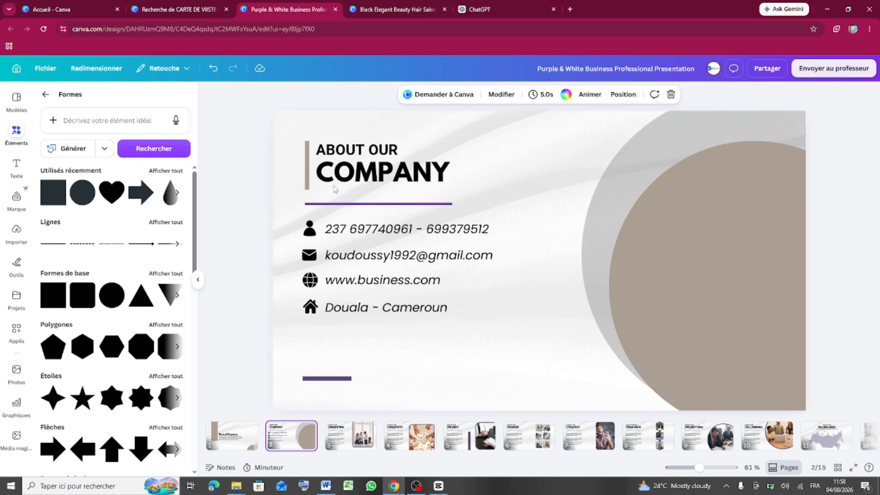
pyautogui.click(338, 204)
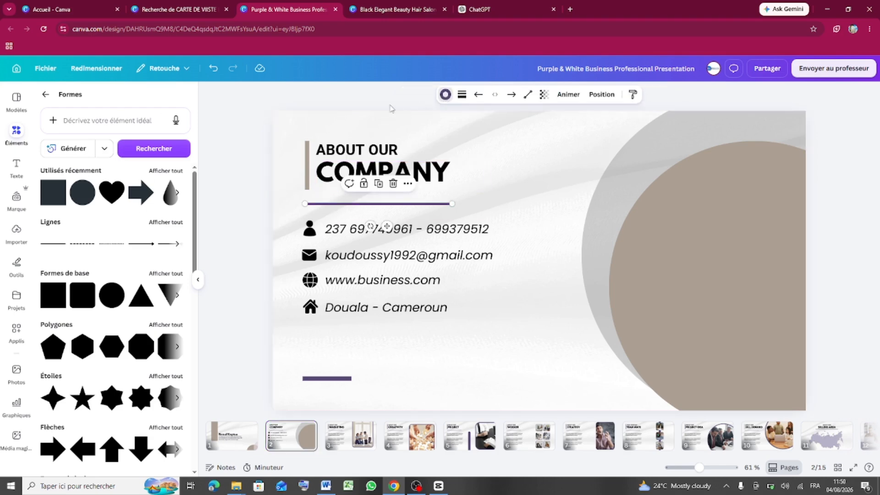
pyautogui.click(445, 94)
pyautogui.click(70, 195)
pyautogui.press('Escape')
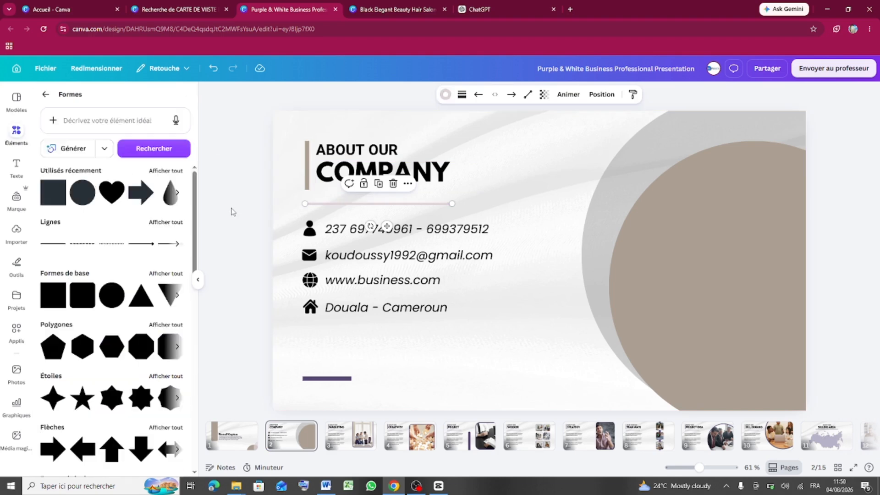
pyautogui.click(233, 212)
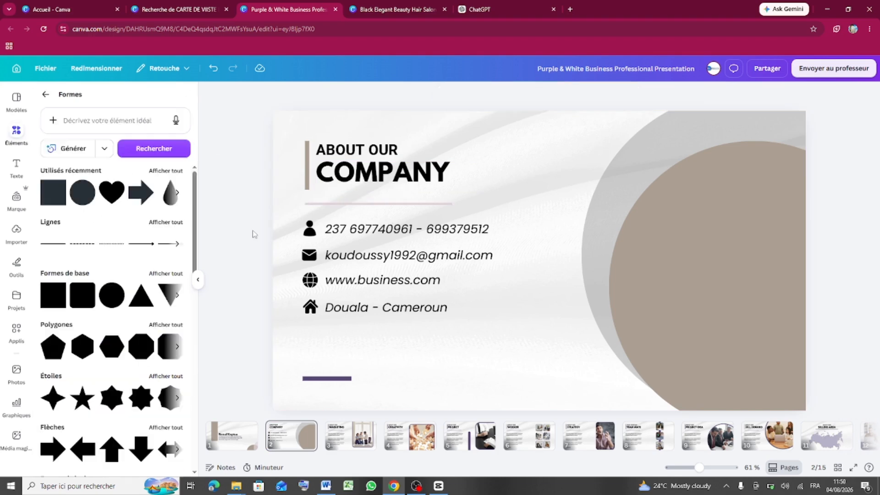
pyautogui.click(386, 205)
pyautogui.click(445, 95)
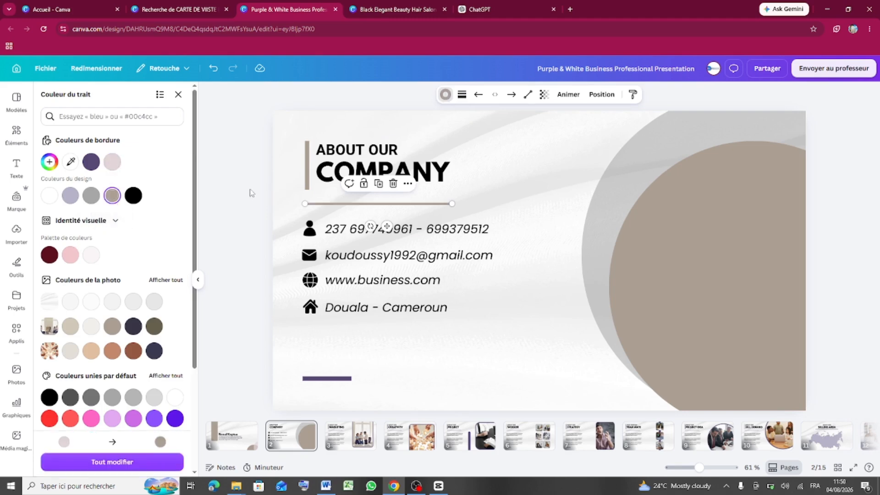
pyautogui.click(259, 190)
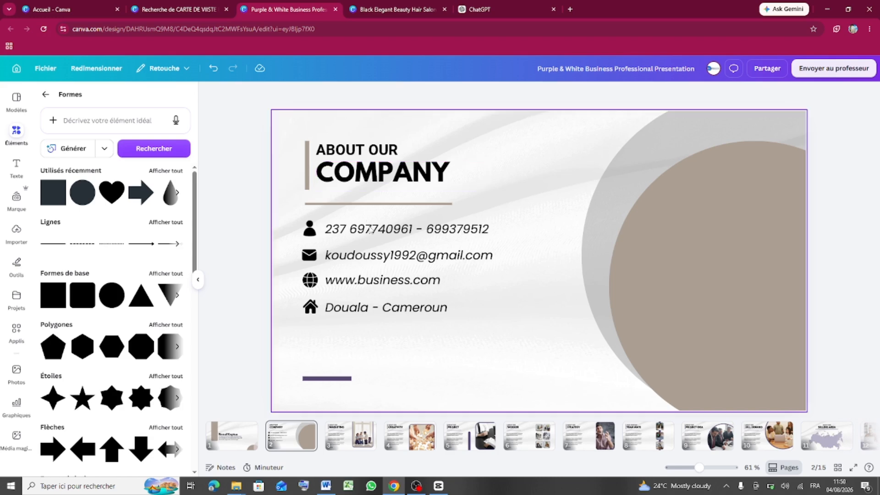
# - Recolour the short bottom bar taupe after briefly trying black
pyautogui.click(343, 379)
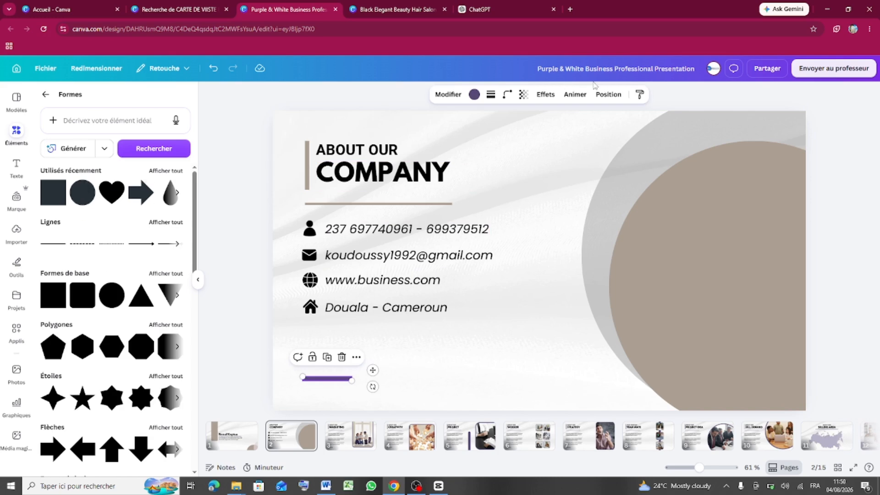
pyautogui.click(475, 95)
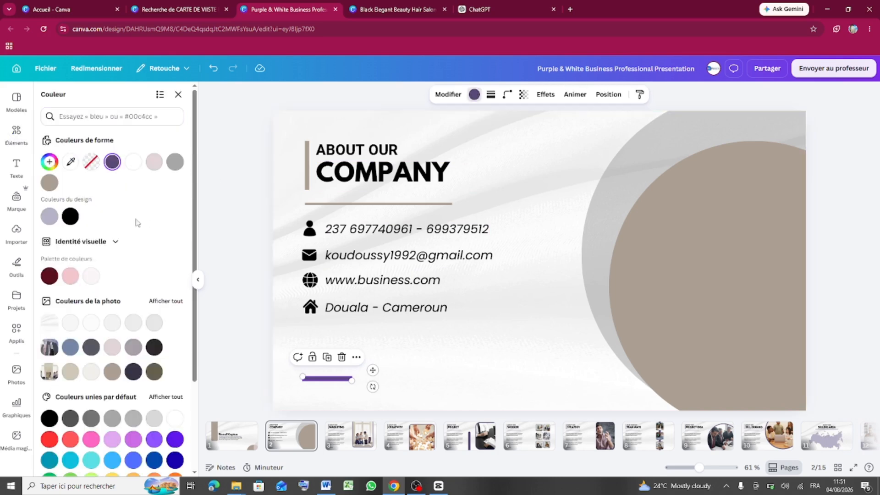
pyautogui.click(71, 217)
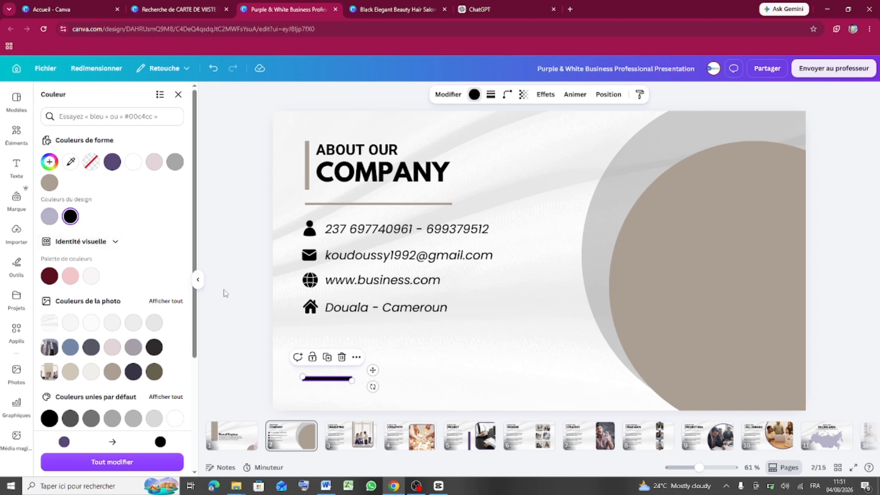
pyautogui.click(49, 182)
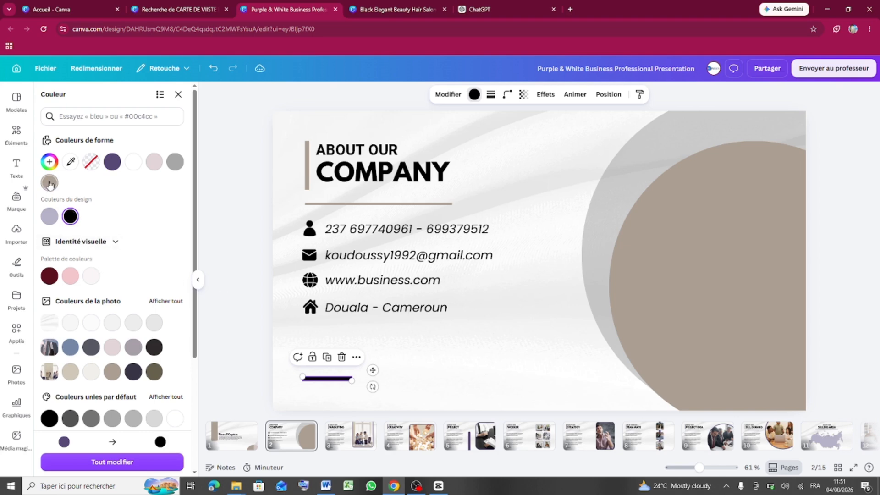
pyautogui.click(238, 276)
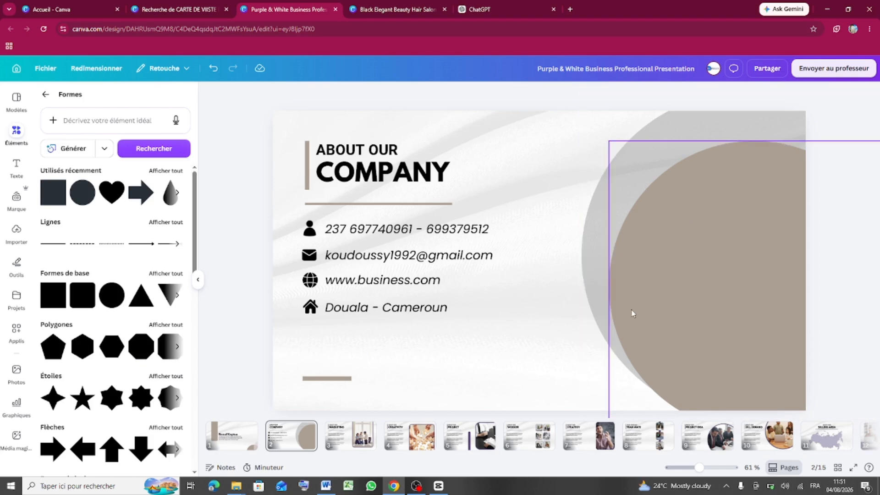
# - Nudge the taupe circle slightly left and reselect it
pyautogui.moveTo(680, 315)
pyautogui.mouseDown()
pyautogui.moveTo(637, 308)
pyautogui.moveTo(673, 307)
pyautogui.mouseUp()
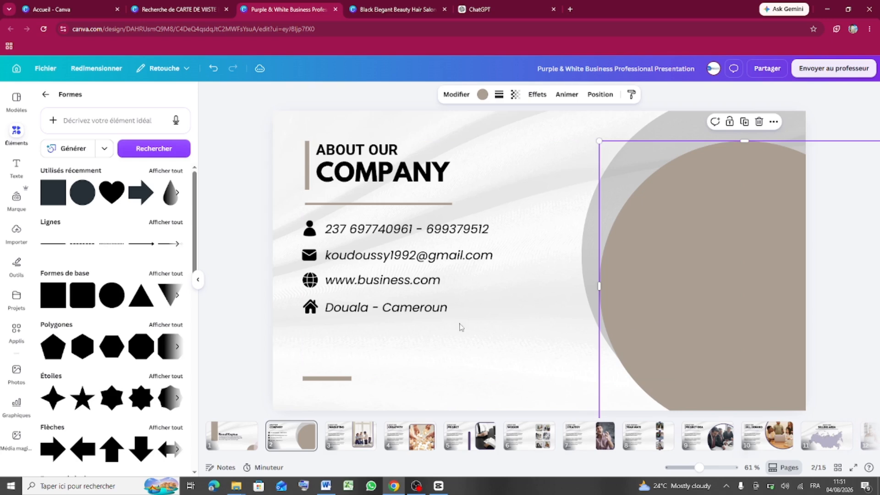
pyautogui.click(256, 273)
pyautogui.click(735, 292)
# - Fill the circle with the black-to-white gradient from Couleurs dégradées
pyautogui.click(482, 95)
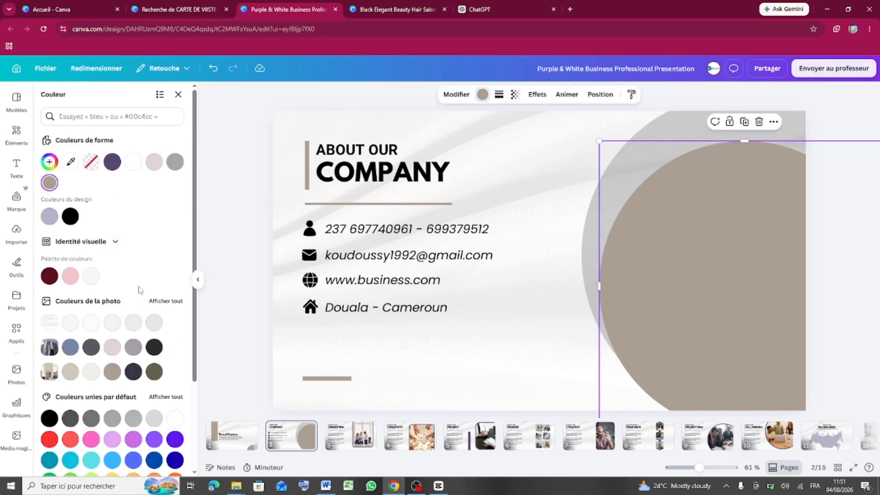
pyautogui.scroll(-3, 137, 284)
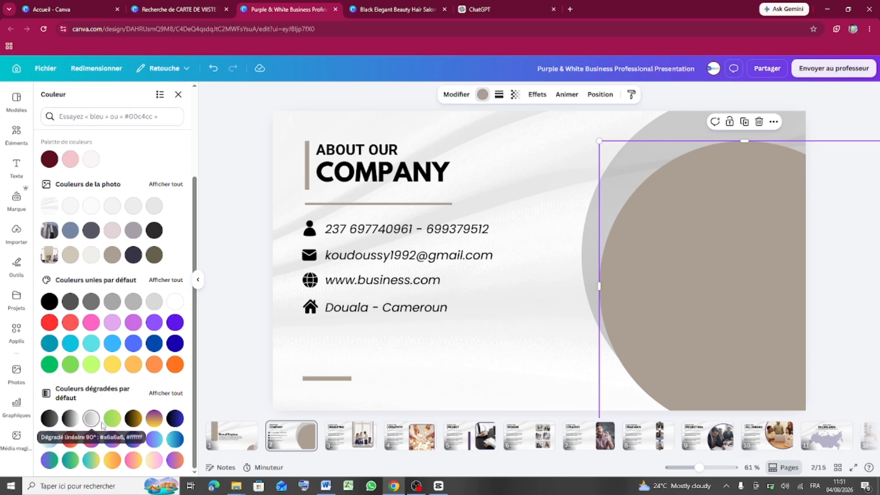
pyautogui.click(71, 420)
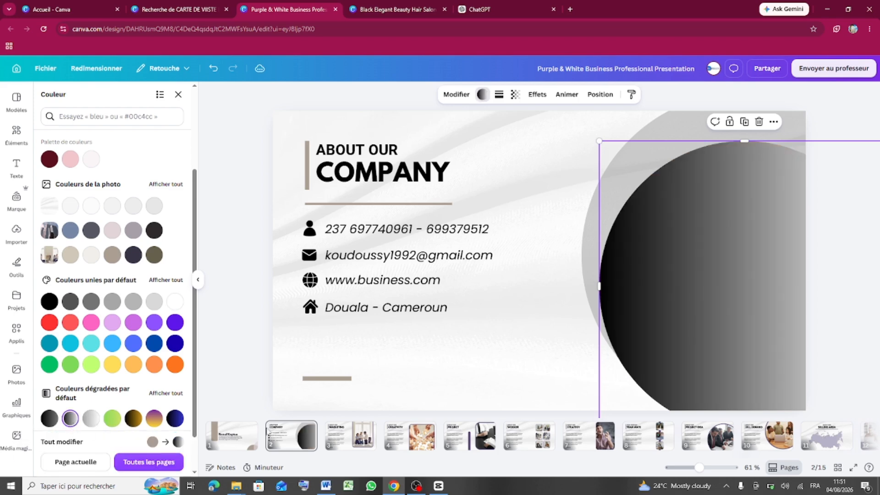
pyautogui.click(456, 95)
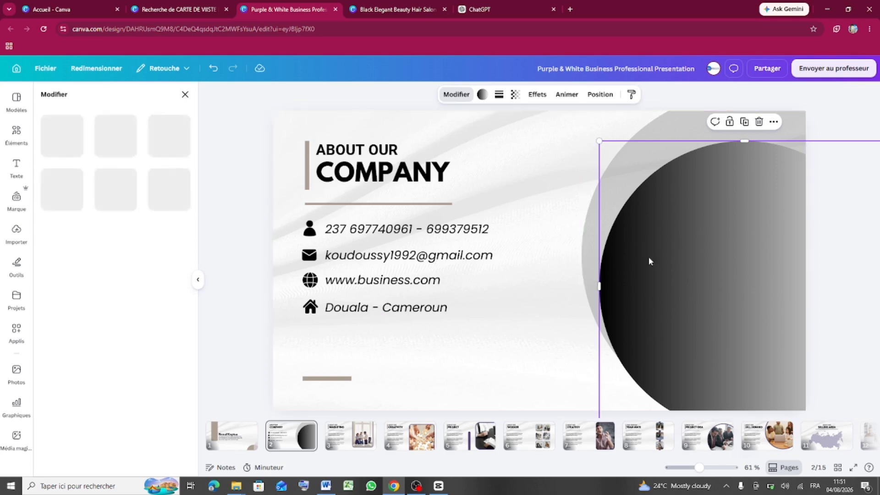
# - Switch the circle's gradient to a diagonal linear style and change its direction
pyautogui.click(483, 95)
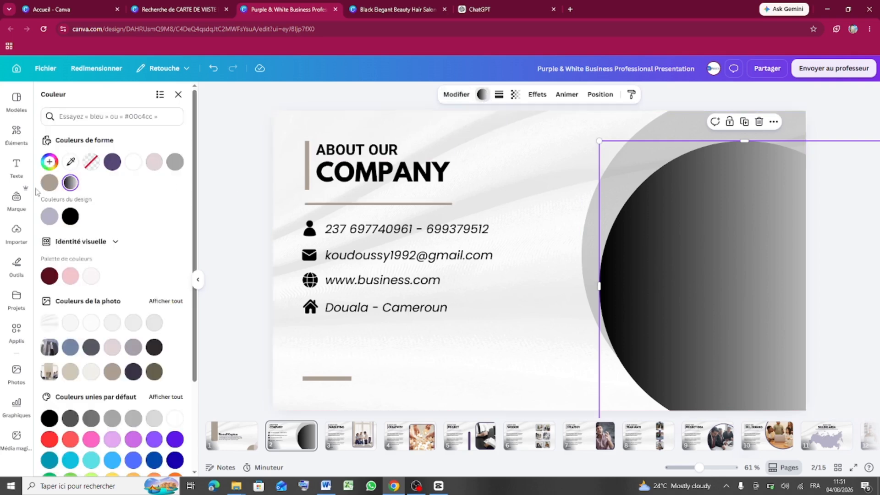
pyautogui.click(69, 184)
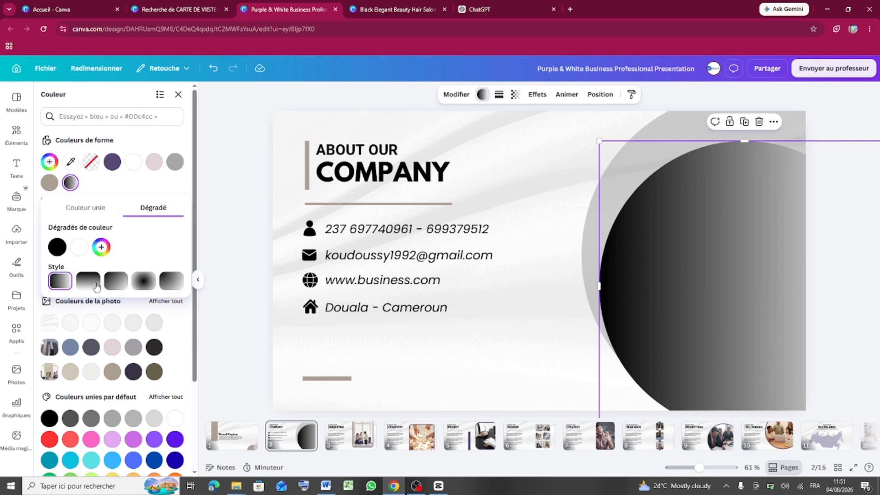
pyautogui.click(143, 284)
pyautogui.click(121, 283)
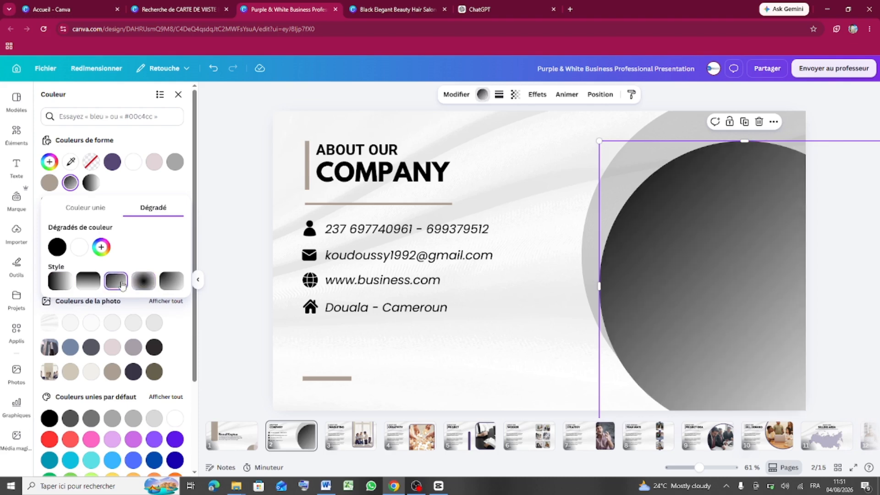
pyautogui.click(169, 287)
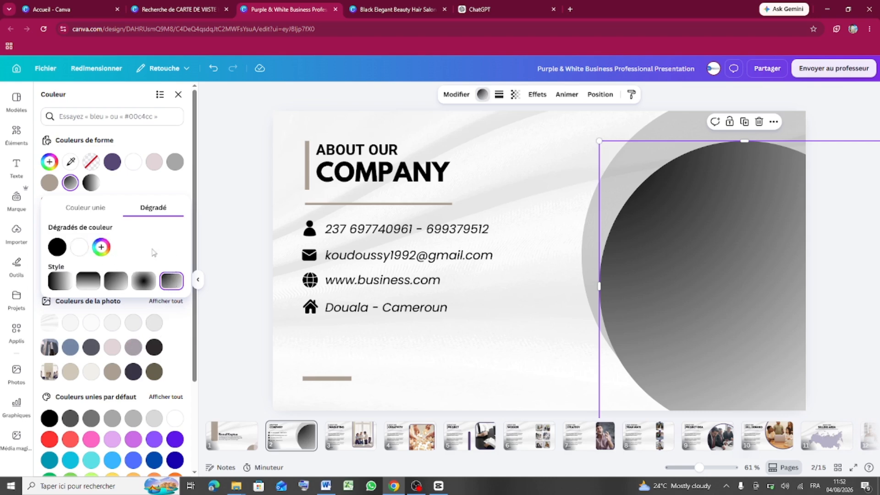
# - Add a third gradient stop, trying dark red before sampling pale pink
pyautogui.click(101, 248)
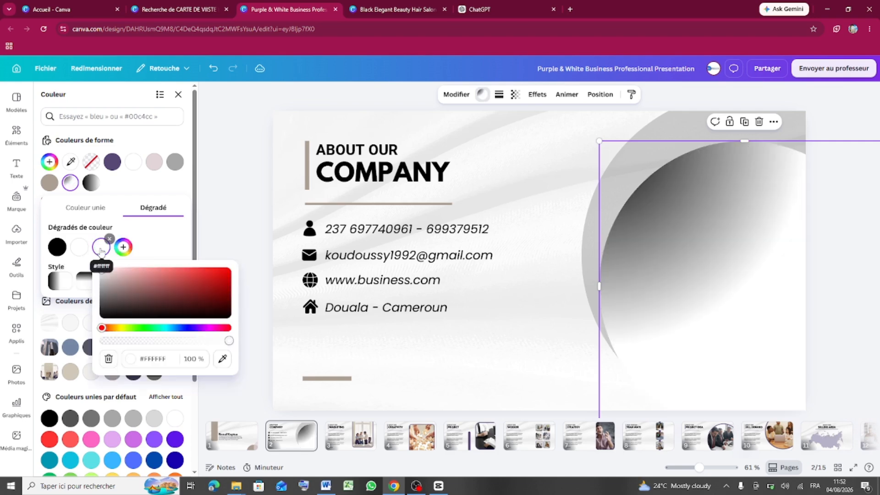
pyautogui.click(155, 290)
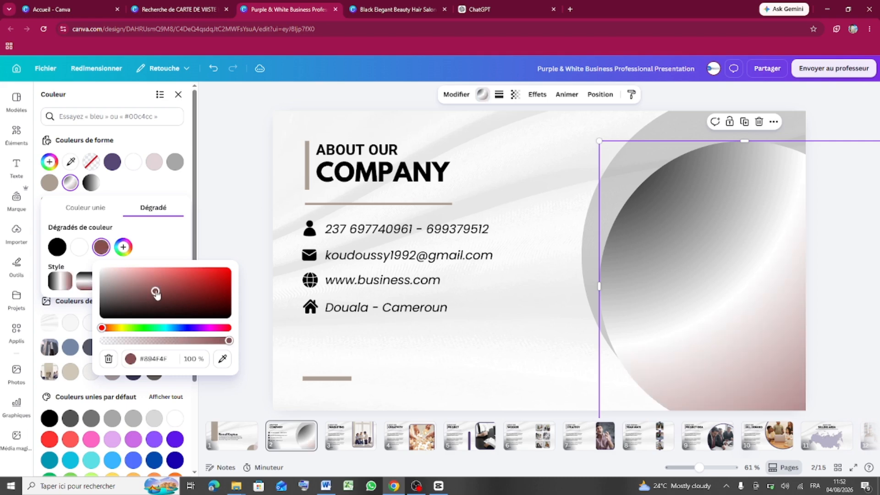
pyautogui.click(194, 290)
pyautogui.click(203, 282)
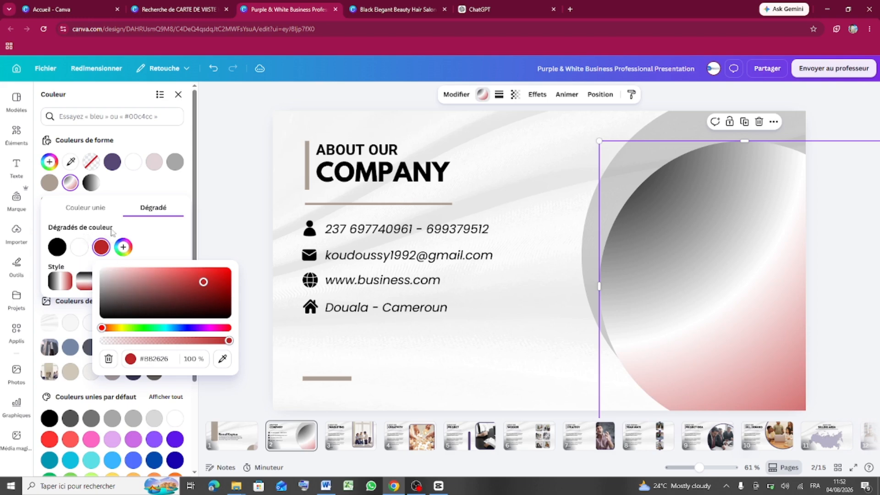
pyautogui.click(222, 359)
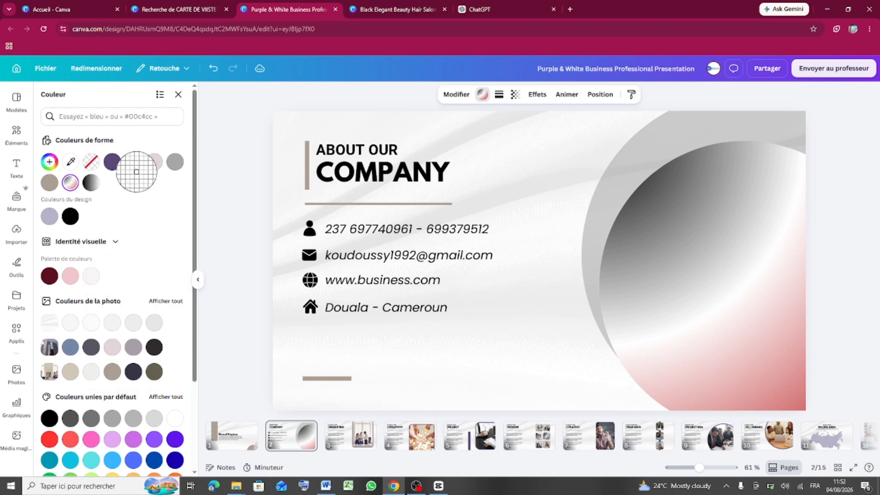
pyautogui.click(154, 164)
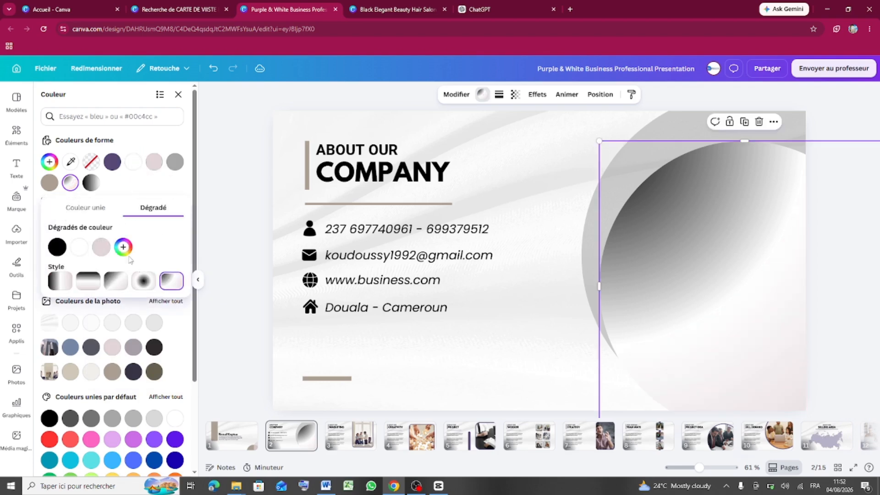
# - Recolour the black stop to taupe and the white stop to a sampled pink
pyautogui.click(57, 248)
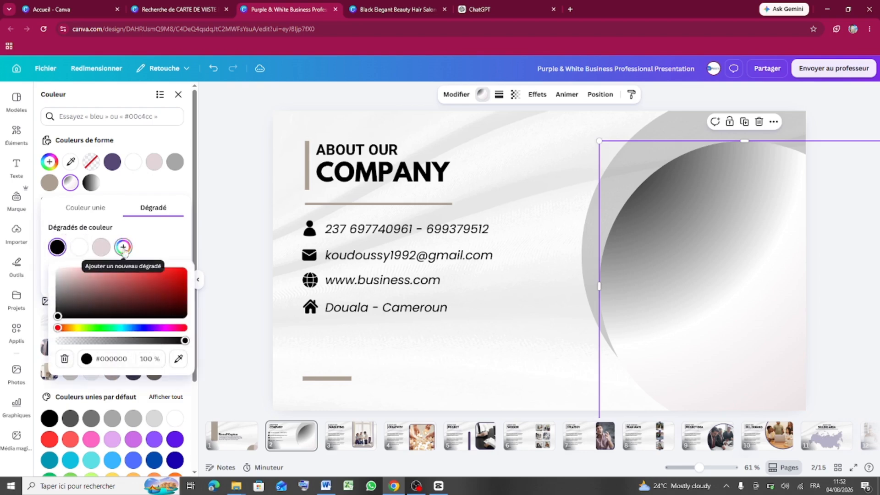
pyautogui.click(178, 359)
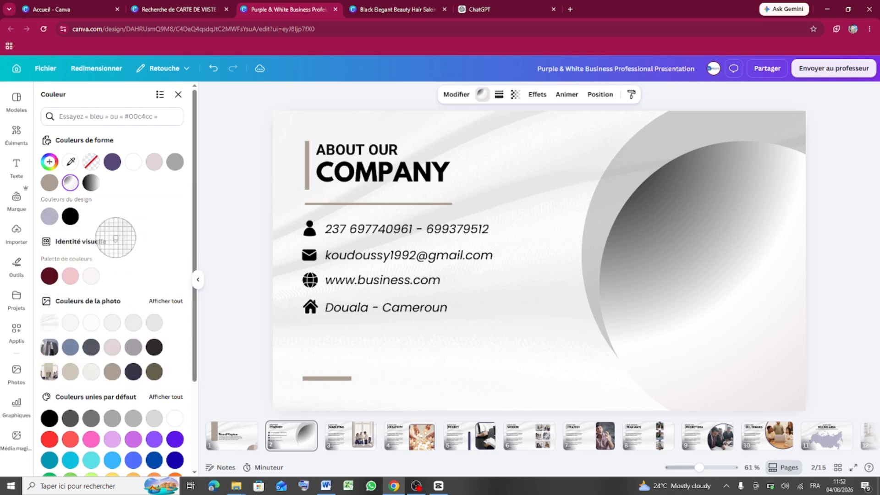
pyautogui.click(56, 175)
pyautogui.click(71, 182)
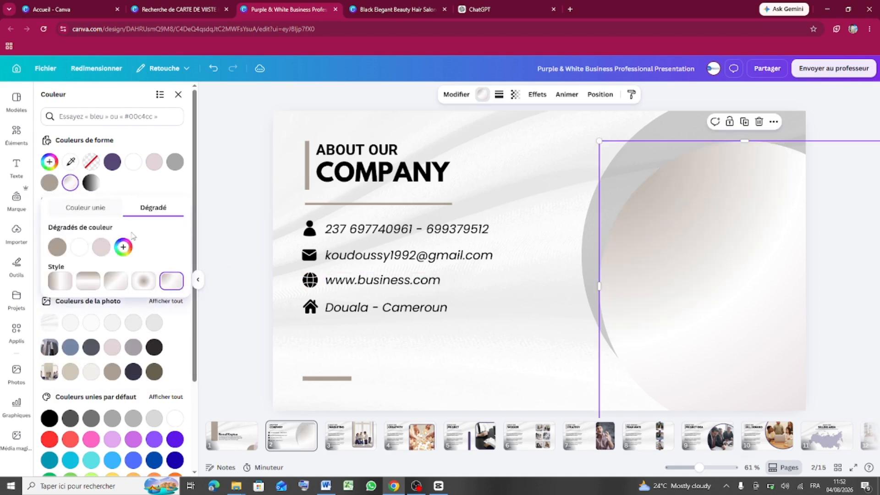
pyautogui.click(79, 249)
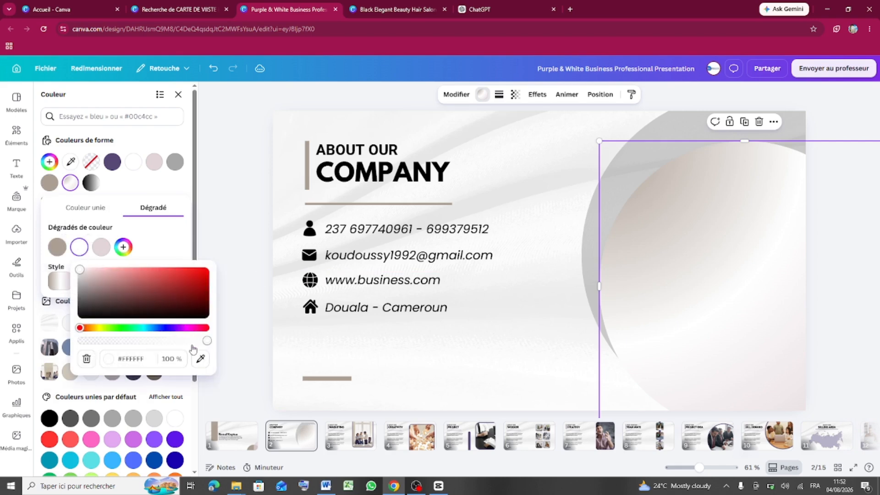
pyautogui.click(201, 360)
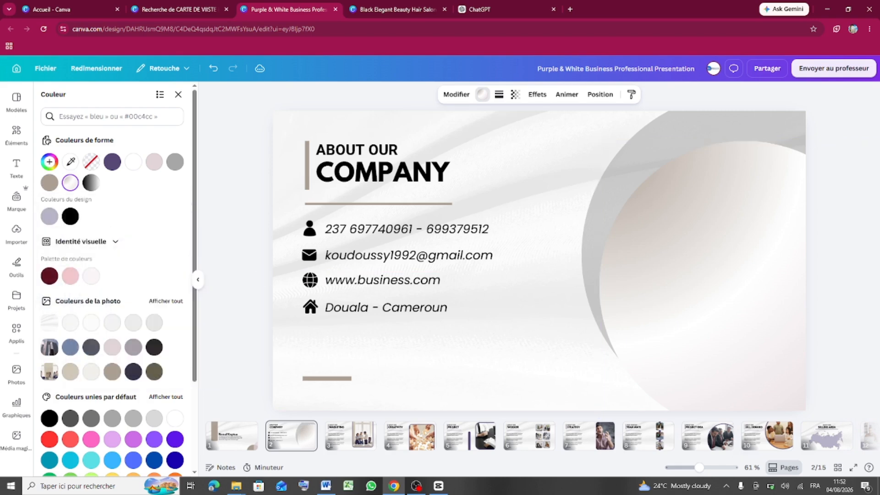
pyautogui.click(76, 277)
# - Tune the third stop through mauve and wine shades, ending near black
pyautogui.click(102, 249)
pyautogui.click(128, 290)
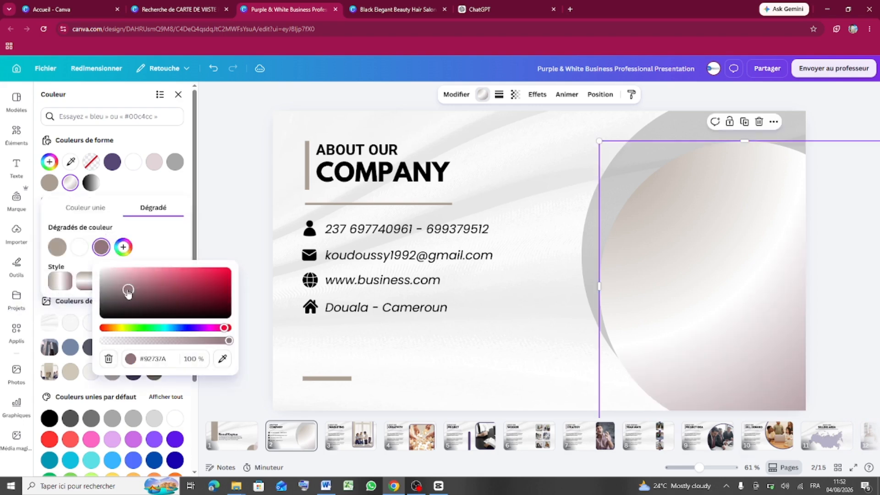
pyautogui.moveTo(129, 291); pyautogui.dragTo(143, 294)
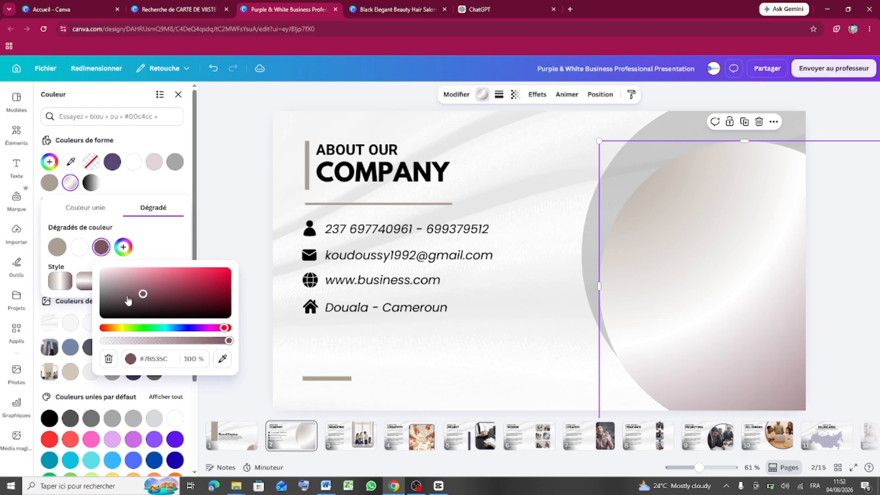
pyautogui.click(122, 295)
pyautogui.click(128, 296)
pyautogui.click(161, 297)
pyautogui.click(201, 296)
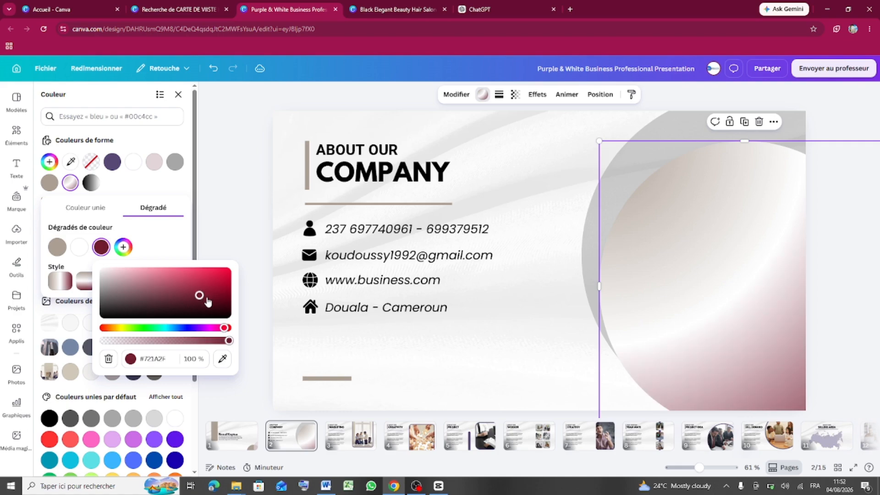
pyautogui.click(120, 281)
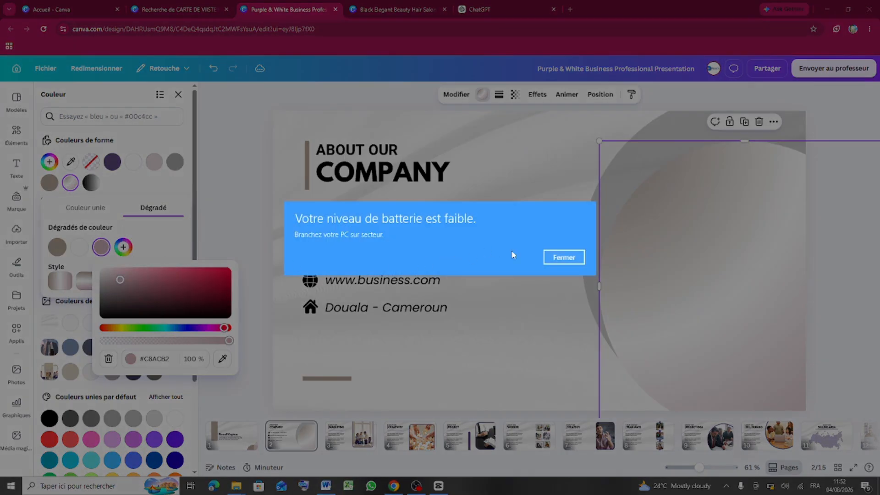
pyautogui.click(564, 258)
pyautogui.moveTo(120, 280); pyautogui.dragTo(102, 297)
pyautogui.click(527, 344)
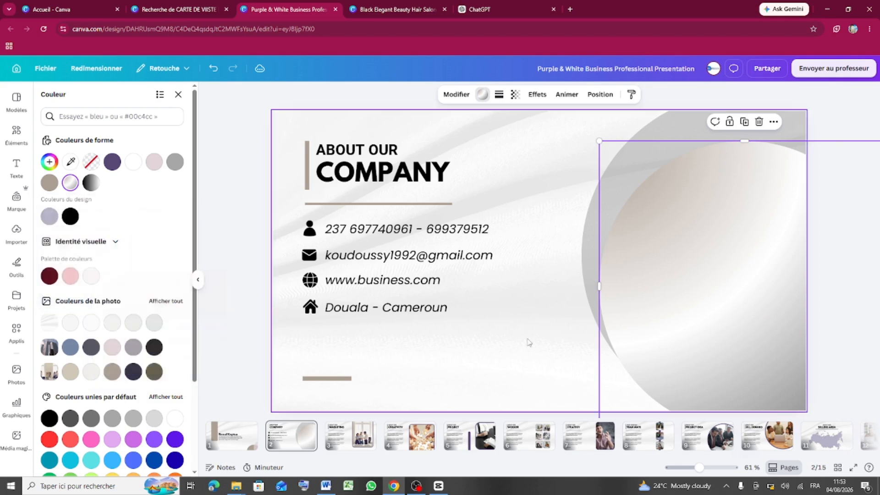
# - Reselect the gradient circle and move it slightly up and right
pyautogui.click(527, 344)
pyautogui.click(663, 266)
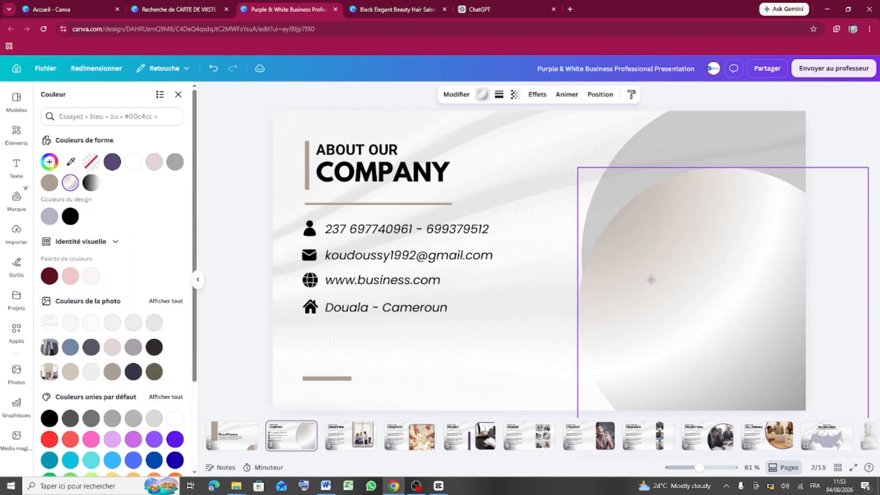
pyautogui.moveTo(691, 265); pyautogui.dragTo(702, 238)
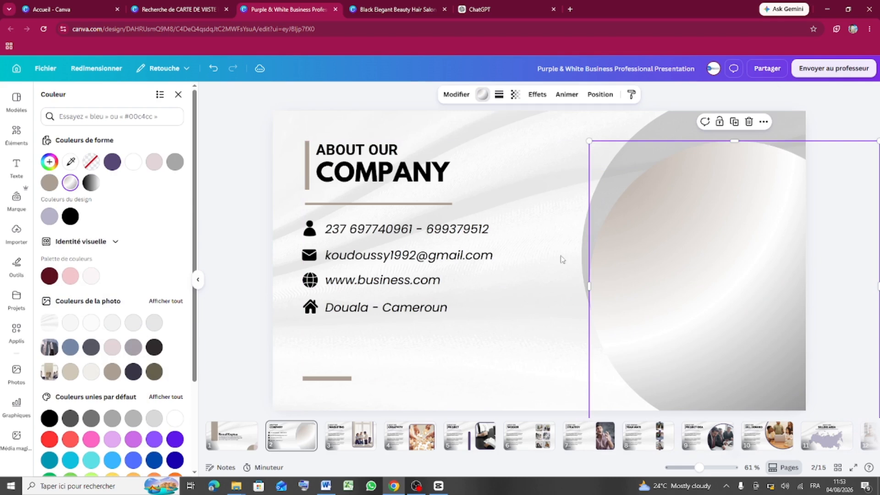
# - Restore the circle's solid taupe fill from Couleurs de forme and deselect it
pyautogui.click(49, 183)
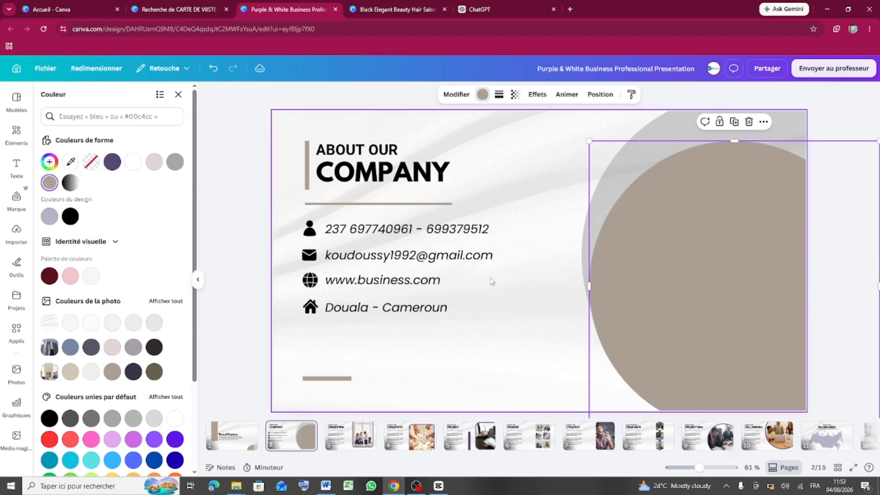
pyautogui.click(550, 195)
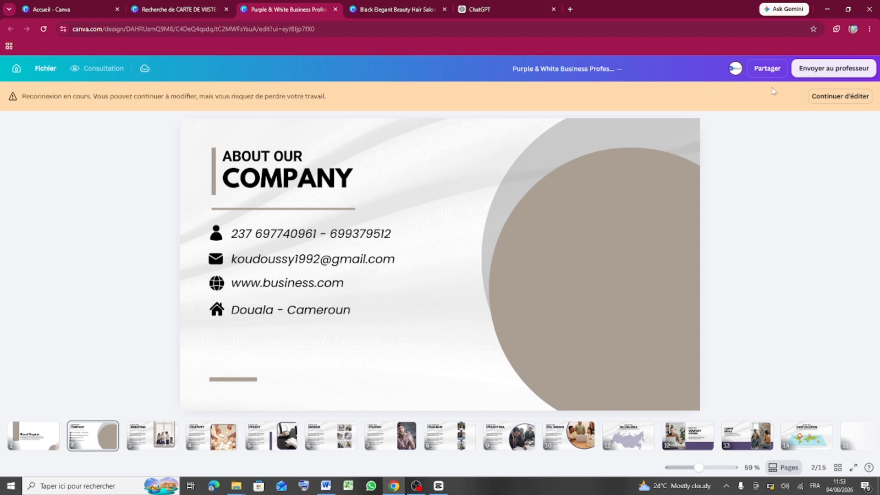
# - In the download settings, clear all pages and select only Page 1 and Page 2
pyautogui.click(767, 70)
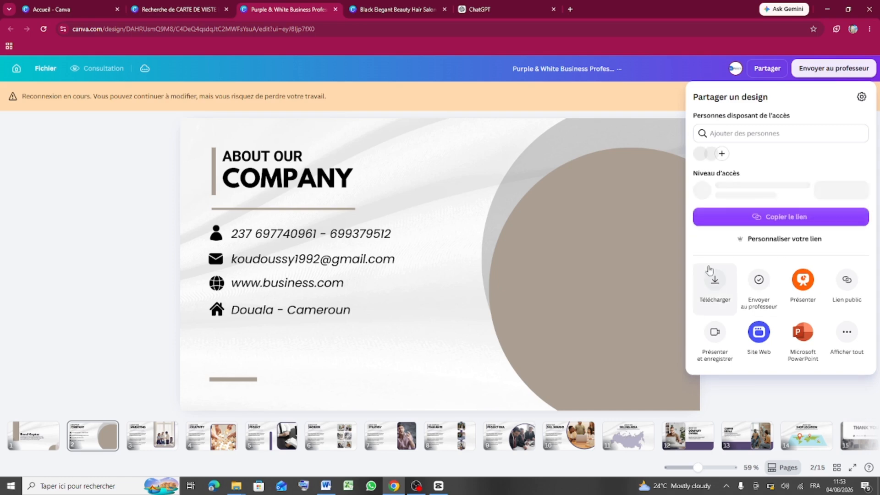
pyautogui.click(714, 282)
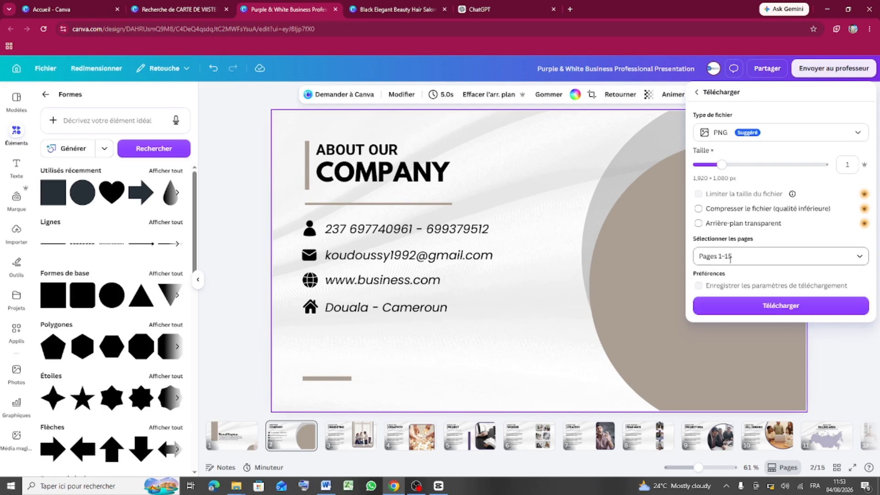
pyautogui.click(855, 256)
pyautogui.click(706, 318)
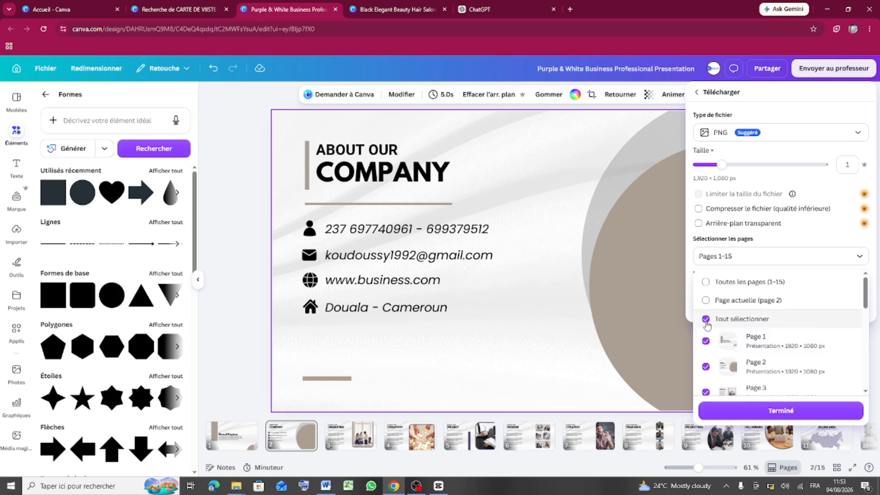
pyautogui.click(706, 342)
pyautogui.click(706, 366)
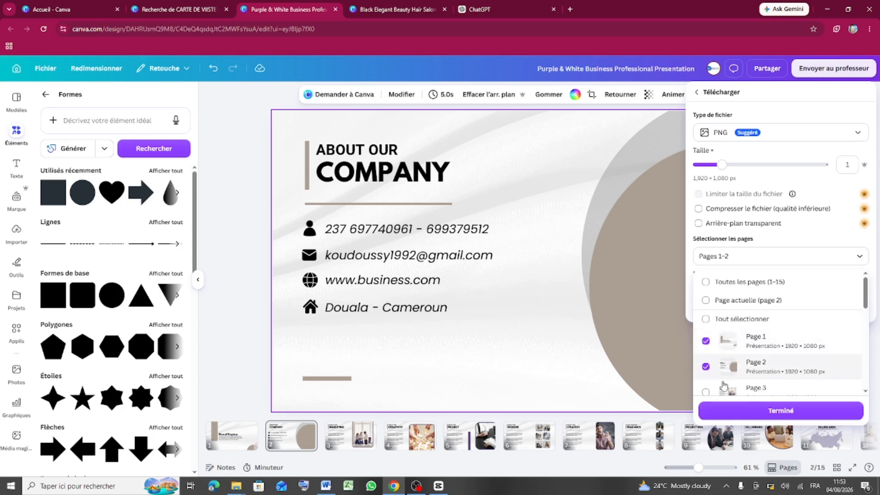
pyautogui.scroll(-1, 707, 366)
pyautogui.scroll(1, 734, 295)
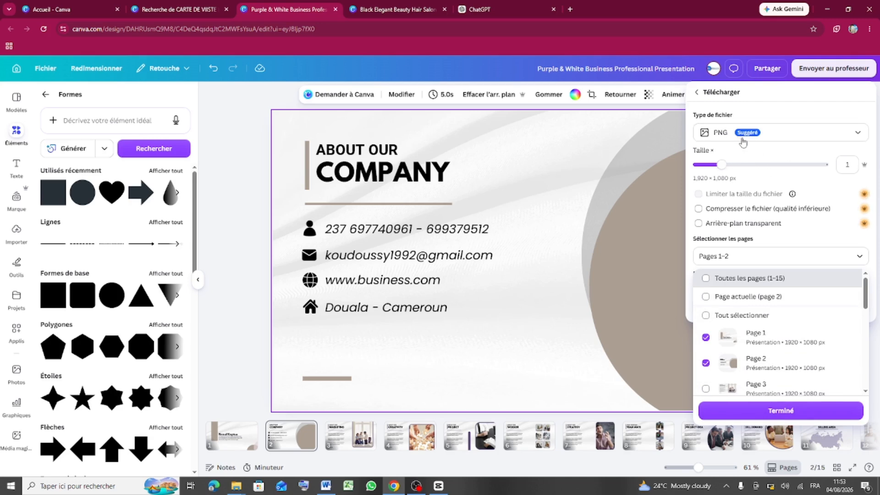
pyautogui.scroll(-1, 754, 283)
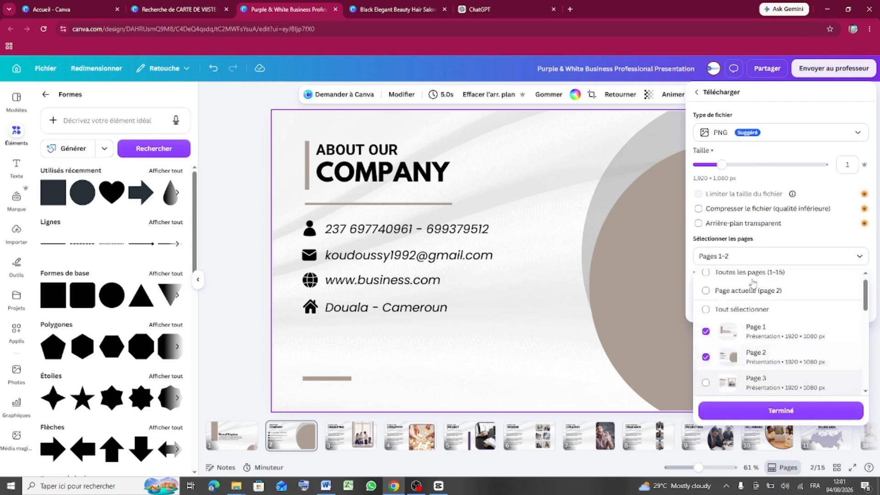
pyautogui.scroll(1, 729, 321)
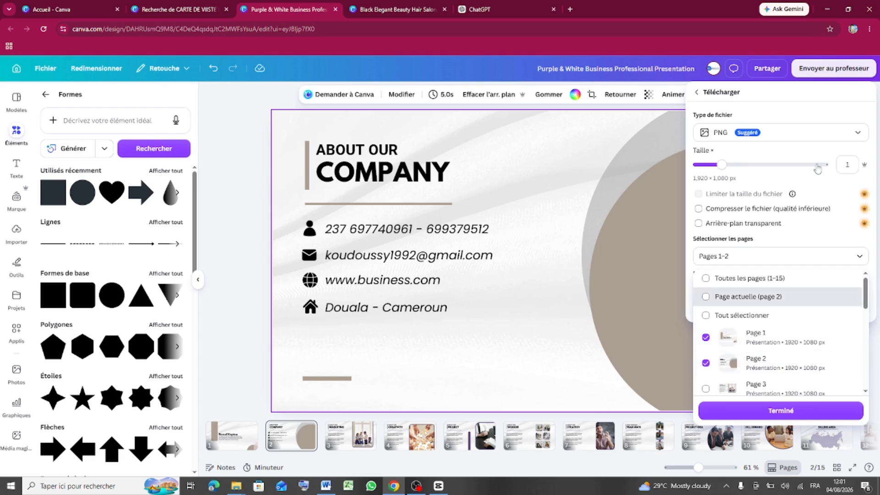
pyautogui.click(841, 137)
# - Change the download file type to PDF pour impression
pyautogui.click(841, 137)
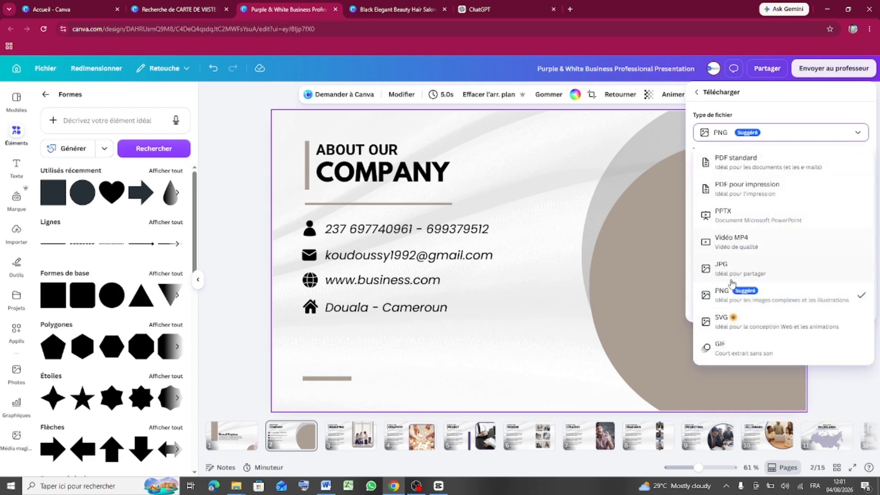
pyautogui.click(734, 189)
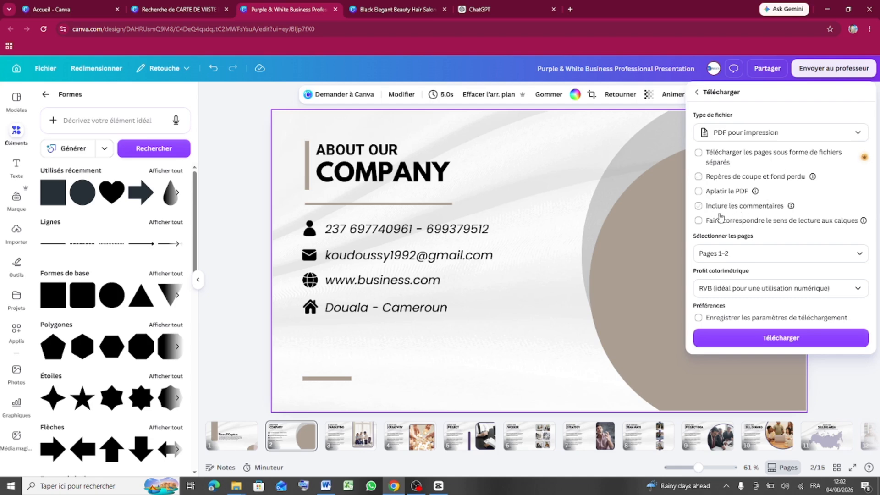
# - Enable crop marks and bleed, set the CMJN colour profile, and start the download
pyautogui.click(699, 176)
pyautogui.moveTo(752, 196)
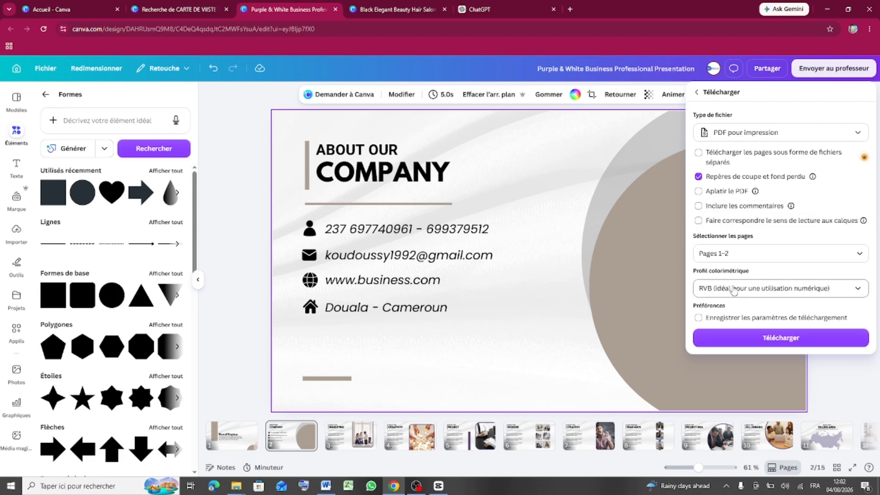
pyautogui.click(857, 291)
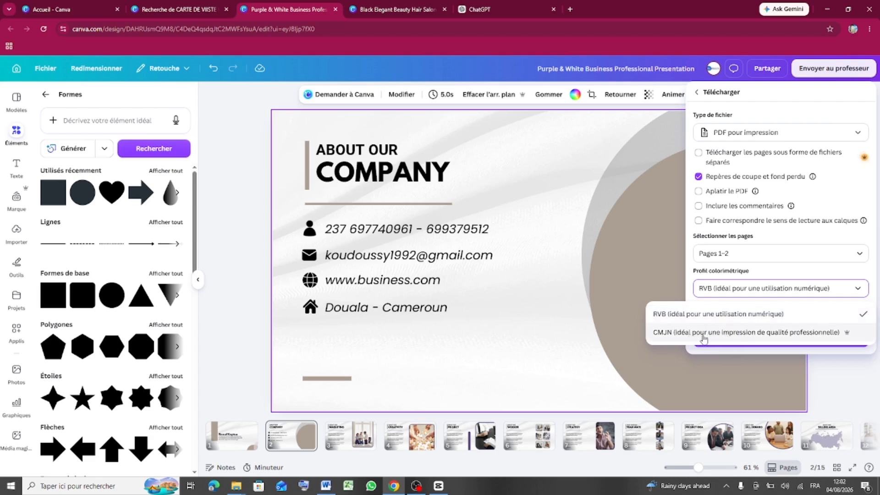
pyautogui.click(843, 298)
pyautogui.click(844, 298)
pyautogui.click(738, 336)
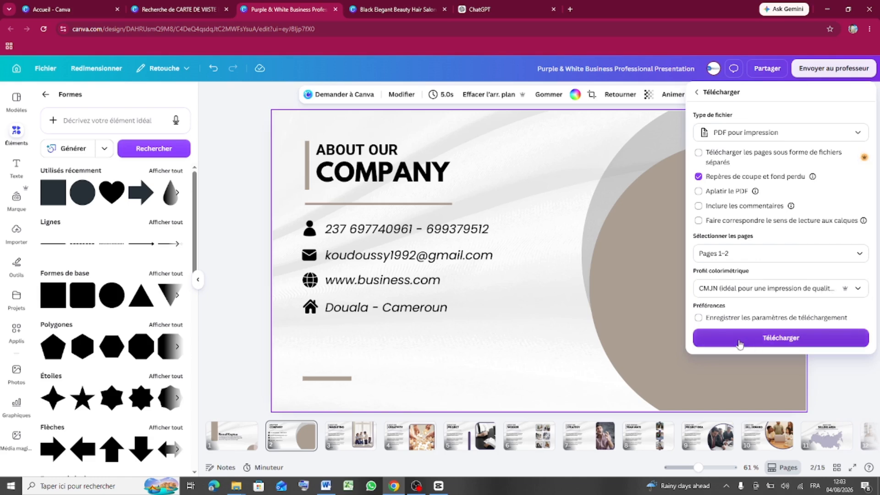
pyautogui.click(763, 341)
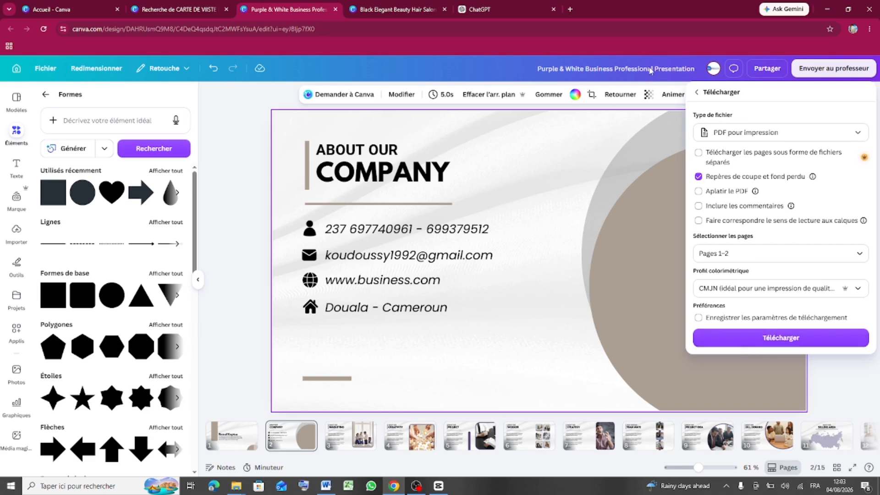
# - Rename the design to 'CARTE DE VISITE' and reopen the download settings
pyautogui.tripleClick(669, 70)
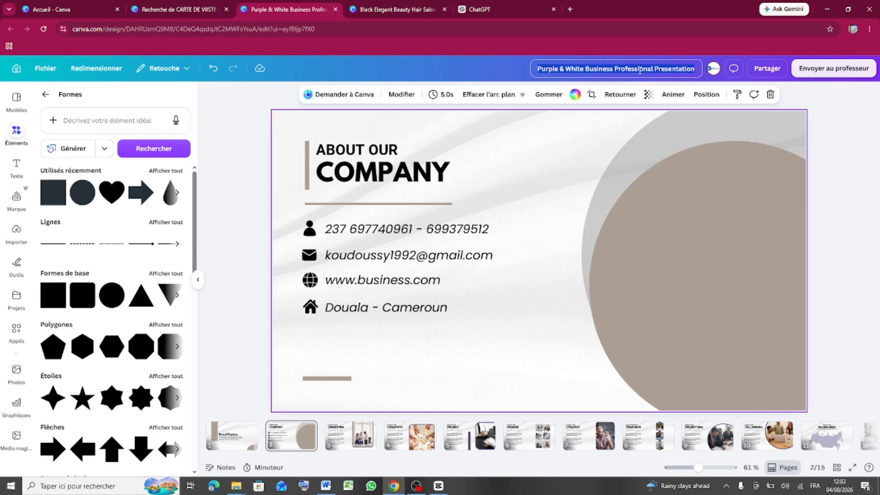
pyautogui.write('C')
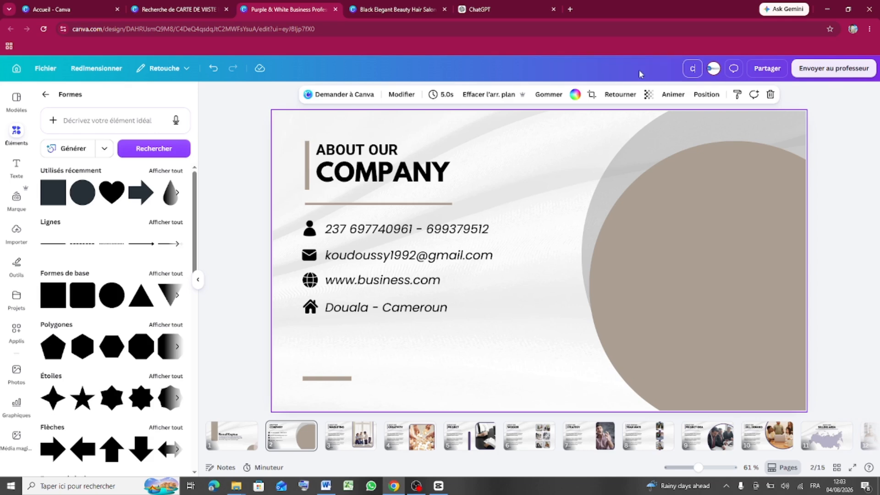
pyautogui.write('ARTE DE VISITE')
pyautogui.click(766, 69)
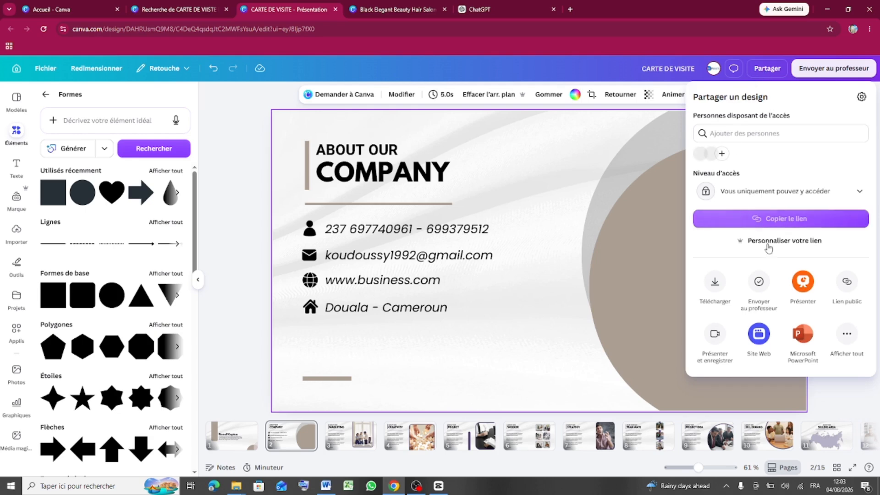
pyautogui.click(716, 281)
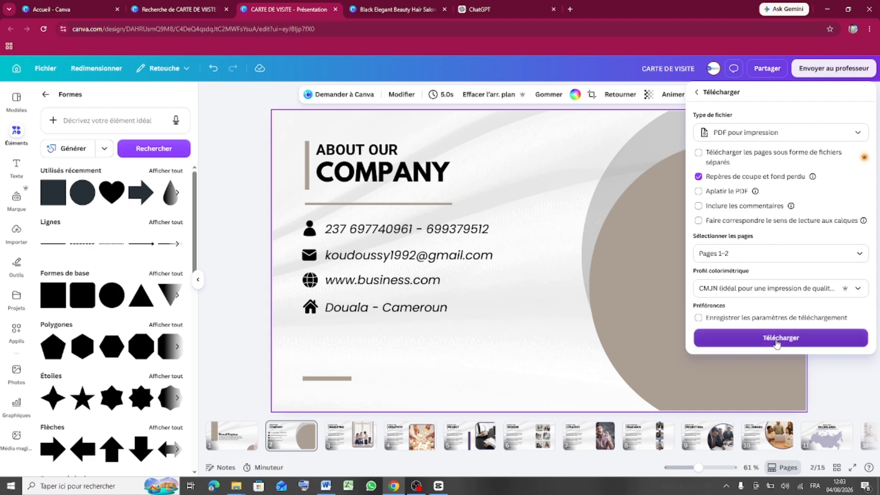
# - Download the print PDF and show CARTE DE VISITE.pdf in its folder
pyautogui.click(776, 341)
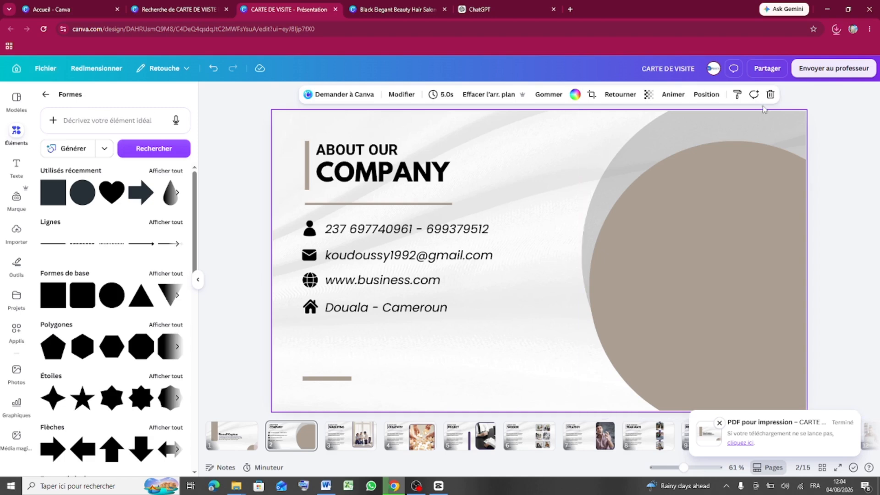
pyautogui.click(837, 30)
pyautogui.click(811, 51)
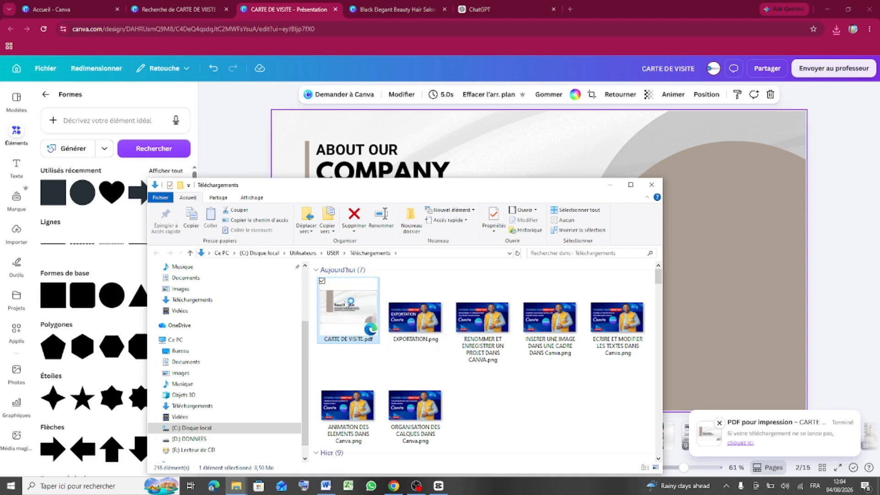
# - Open CARTE DE VISITE.pdf in Edge and maximize the window
pyautogui.doubleClick(346, 305)
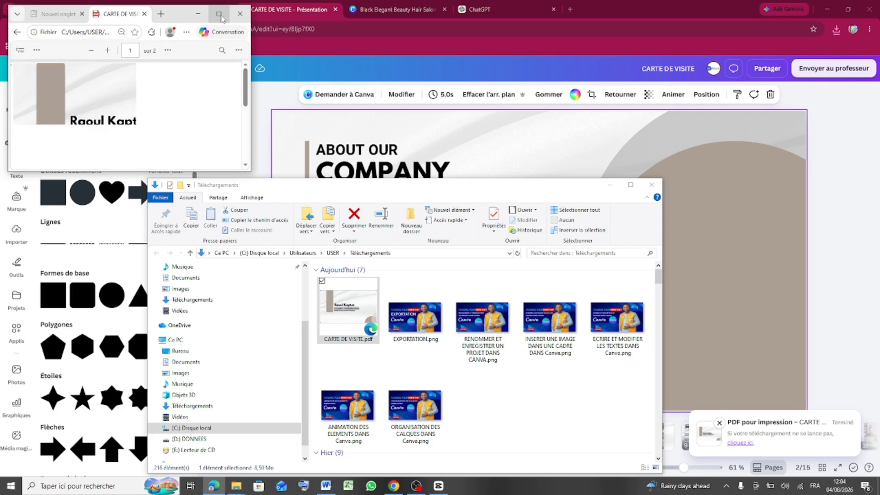
pyautogui.click(220, 15)
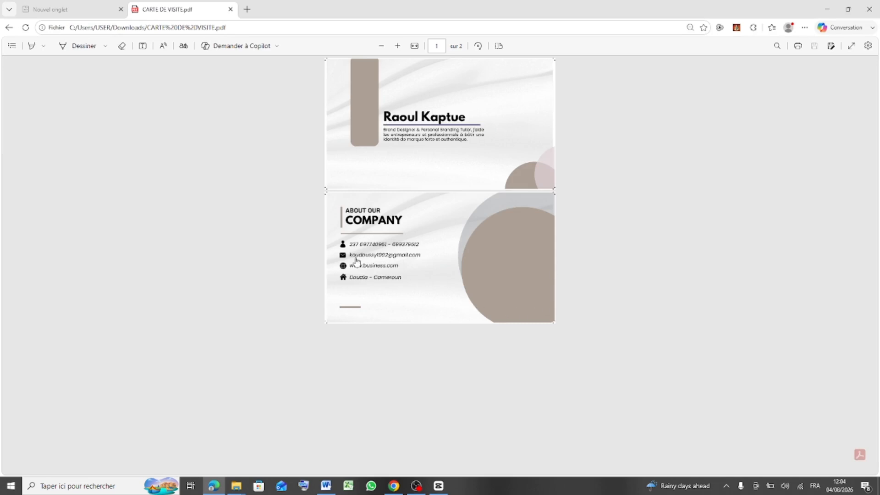
# - Zoom the PDF in two steps and scroll through both business-card pages
pyautogui.click(399, 46)
pyautogui.click(398, 46)
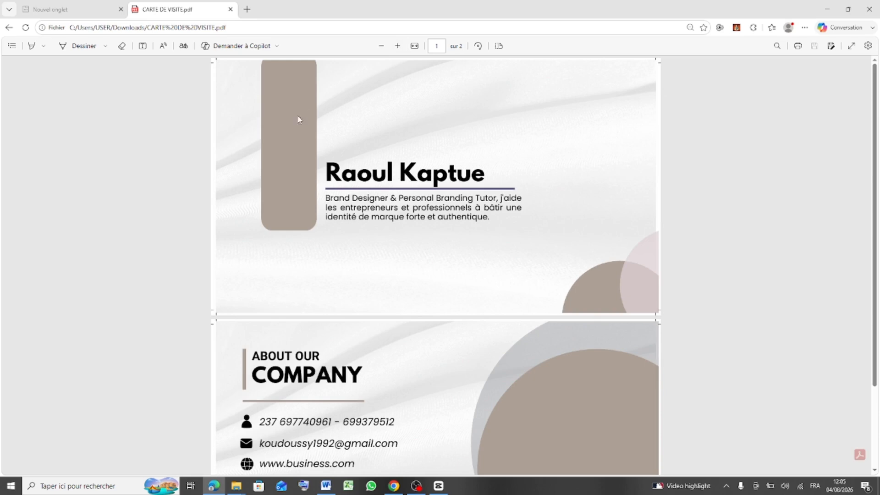
pyautogui.scroll(-2, 411, 333)
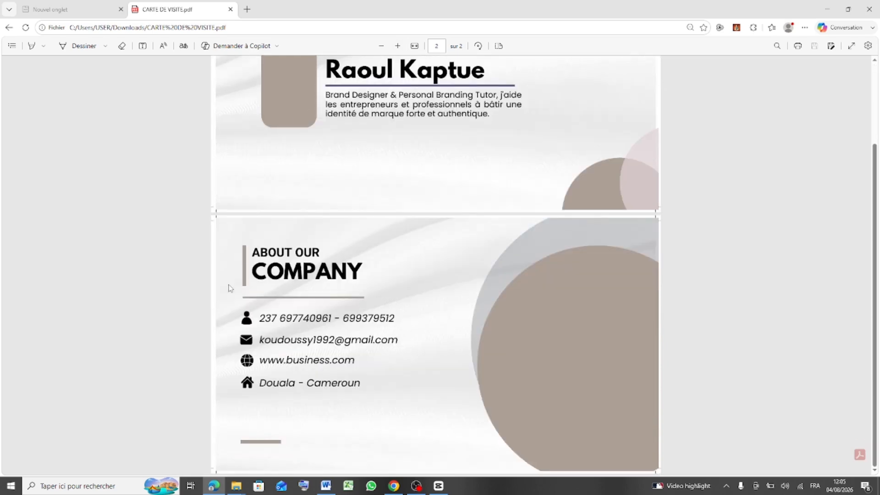
pyautogui.scroll(-1, 635, 300)
pyautogui.scroll(3, 628, 309)
pyautogui.scroll(-3, 629, 311)
pyautogui.scroll(1, 628, 311)
pyautogui.scroll(3, 628, 312)
pyautogui.scroll(-3, 628, 313)
pyautogui.scroll(3, 627, 312)
pyautogui.scroll(-1, 628, 312)
pyautogui.scroll(-3, 627, 312)
pyautogui.scroll(4, 321, 136)
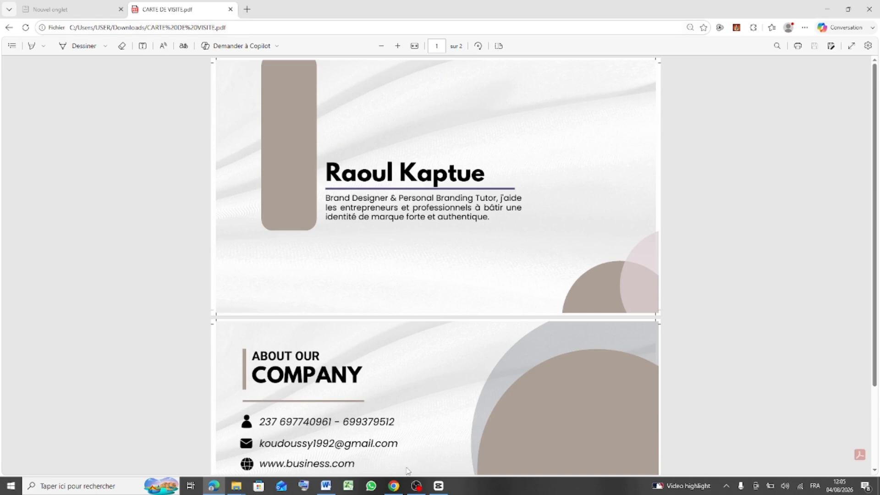
pyautogui.scroll(-2, 407, 368)
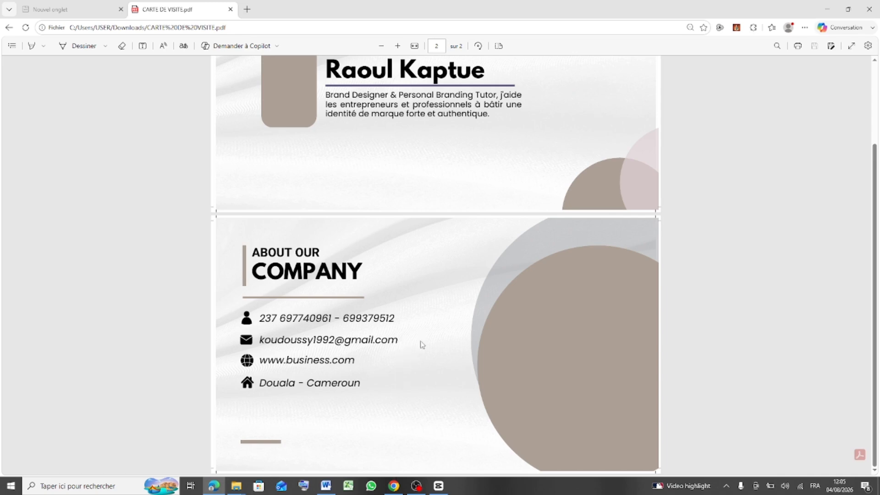
pyautogui.scroll(3, 404, 360)
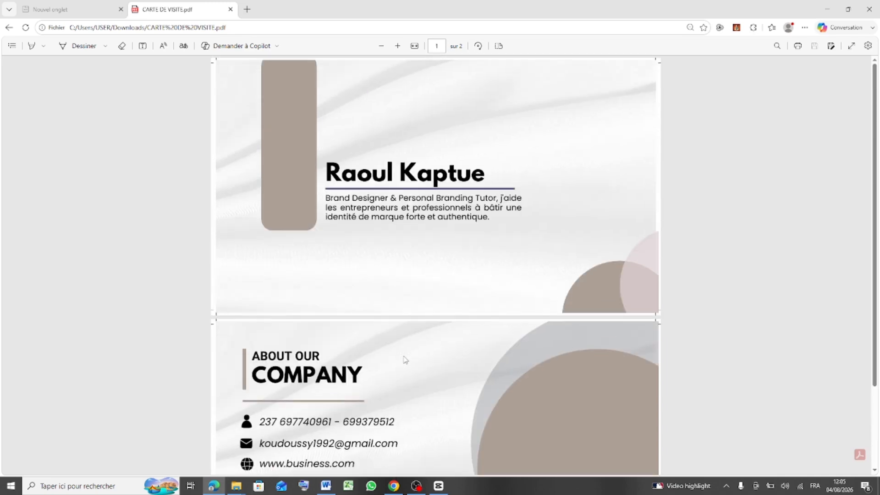
pyautogui.scroll(-3, 403, 360)
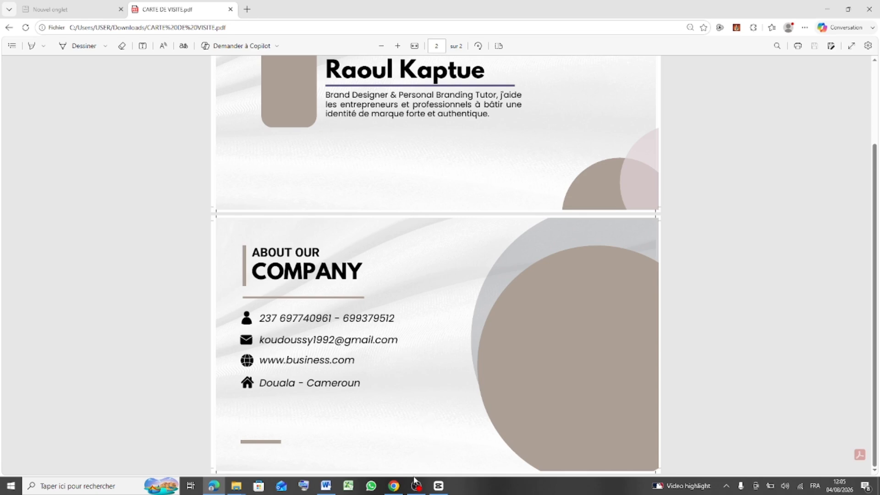